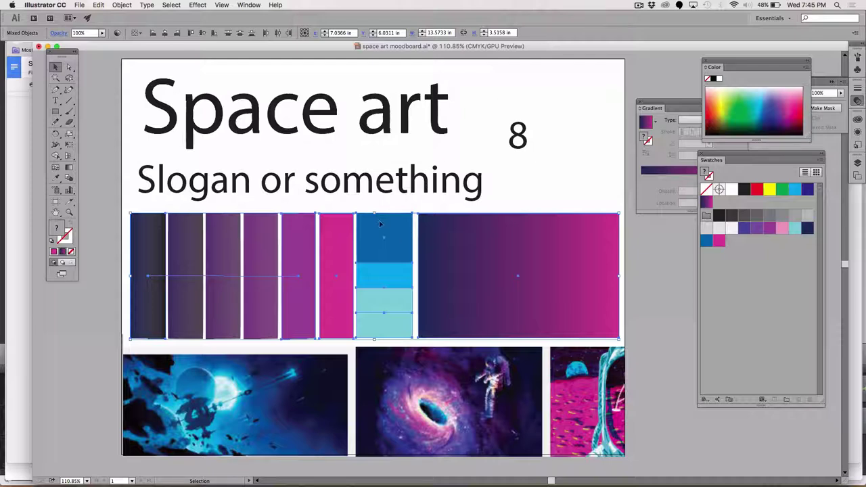
# Shorten the colour-bar group to H 1.99 in and save the moodboard.
pyautogui.moveTo(375, 214); pyautogui.dragTo(399, 269)
pyautogui.click(494, 234)
pyautogui.scroll(-1, 478, 249)
pyautogui.hscroll(1, 478, 249)
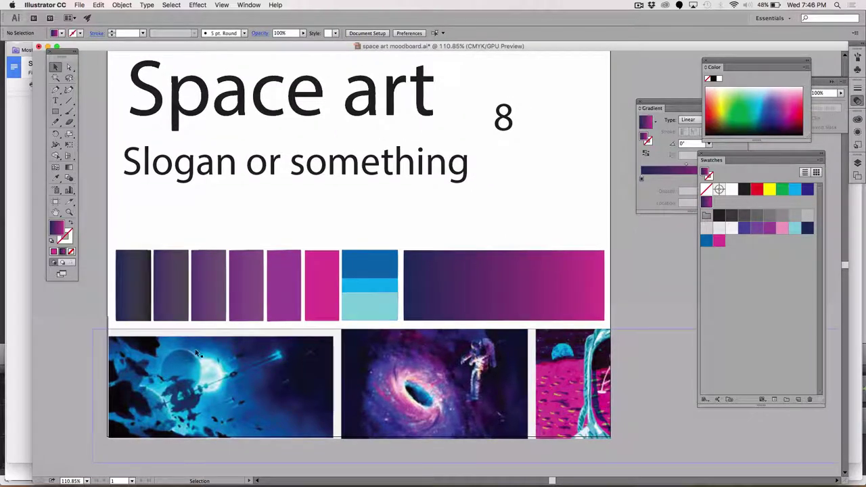
pyautogui.press('a')
pyautogui.press('super+s')
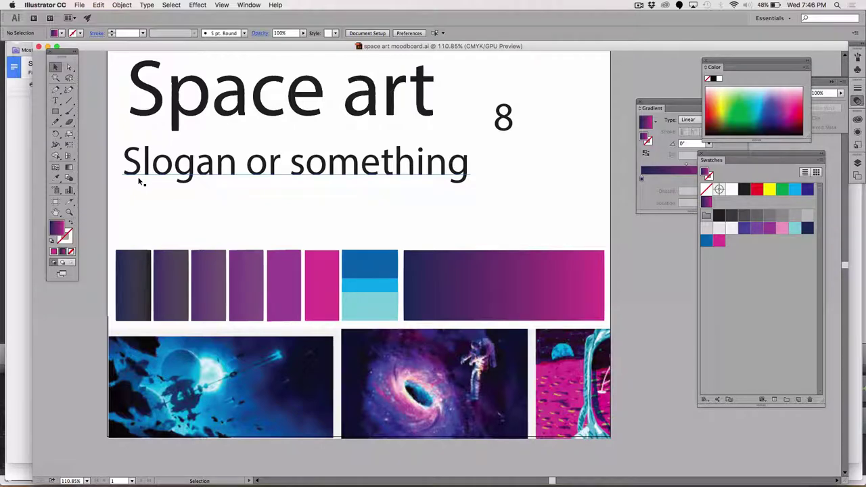
# Load dafont.com in a new Firefox tab.
pyautogui.press('super+Tab')
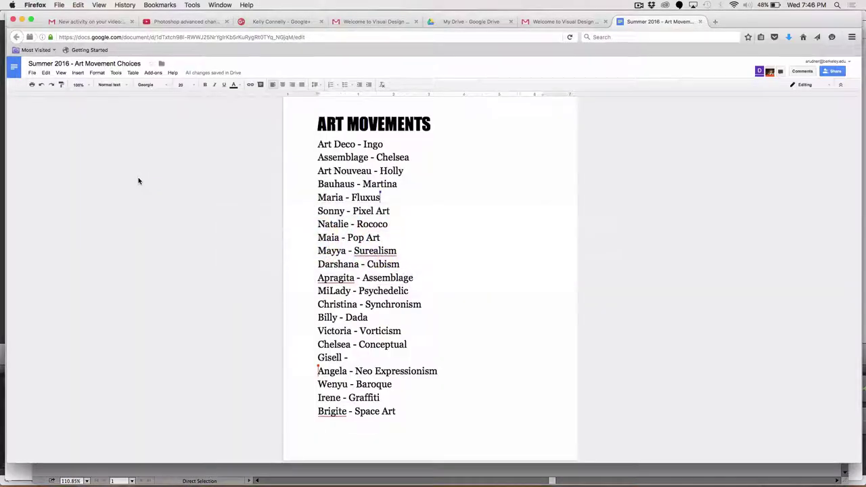
pyautogui.press('super+t')
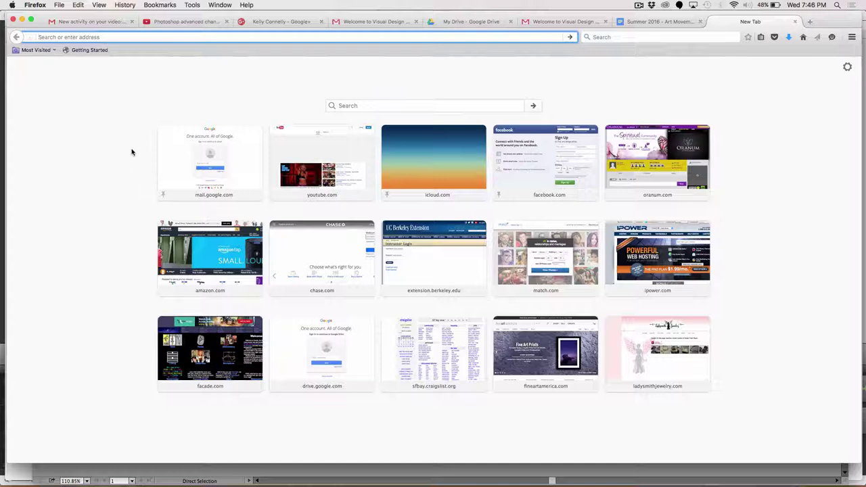
pyautogui.write('dafont.com/')
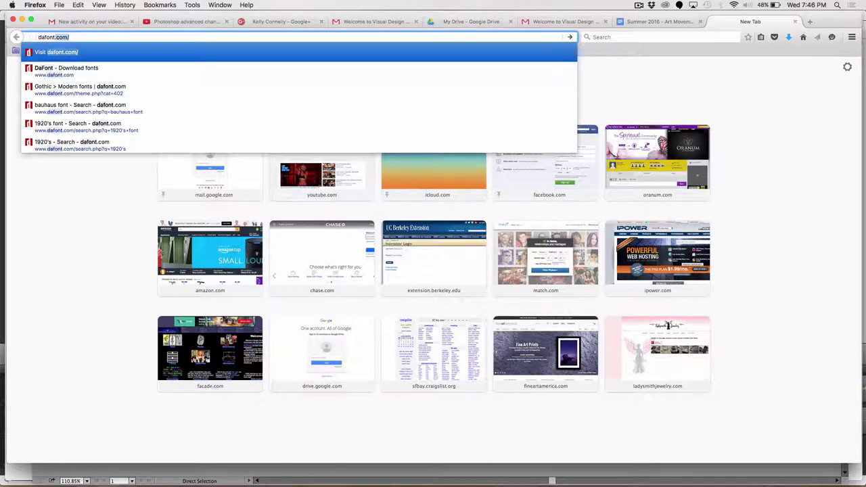
pyautogui.press('Return')
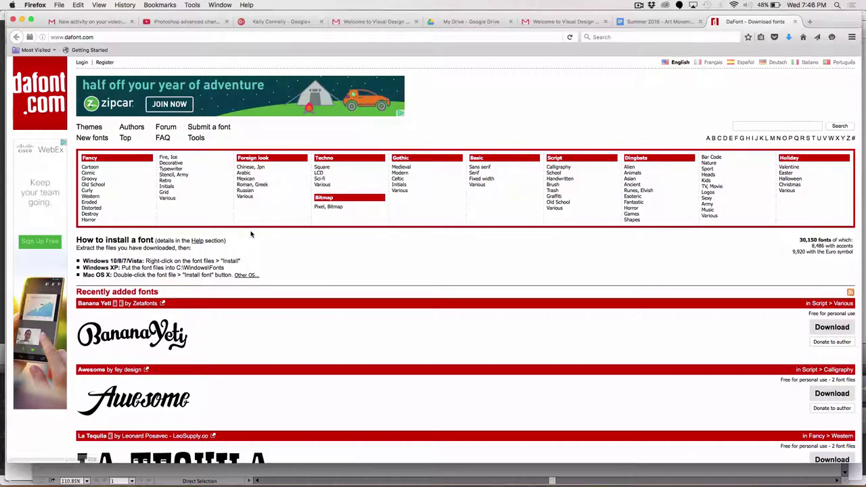
# Browse the DaFont homepage and try its font search box before leaving Firefox.
pyautogui.scroll(-1, 250, 234)
pyautogui.scroll(1, 250, 234)
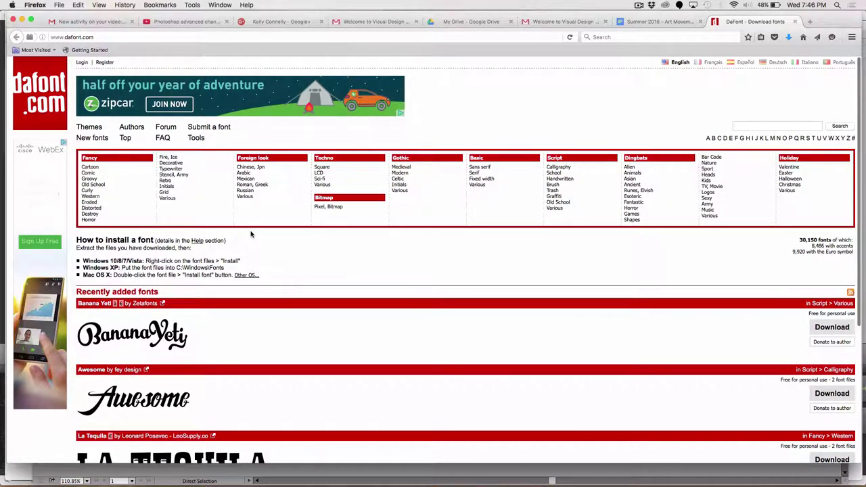
pyautogui.scroll(-1, 250, 234)
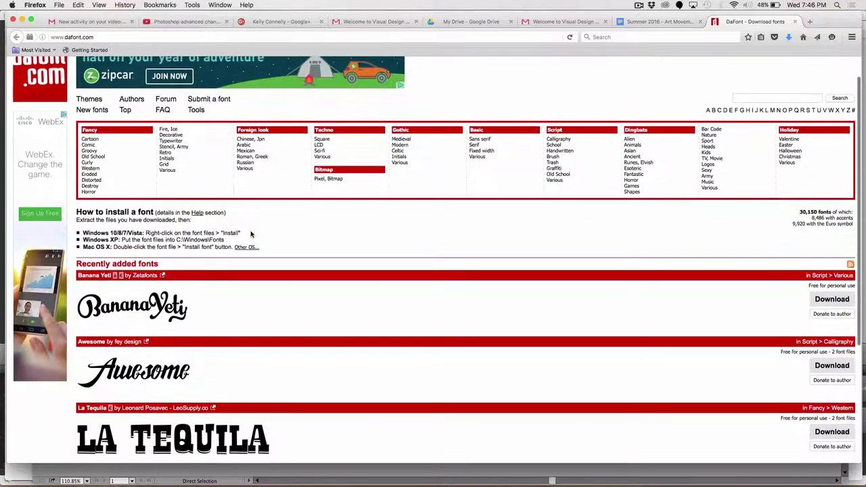
pyautogui.scroll(-1, 250, 234)
pyautogui.scroll(-3, 250, 234)
pyautogui.scroll(-3, 250, 234)
pyautogui.scroll(7, 250, 232)
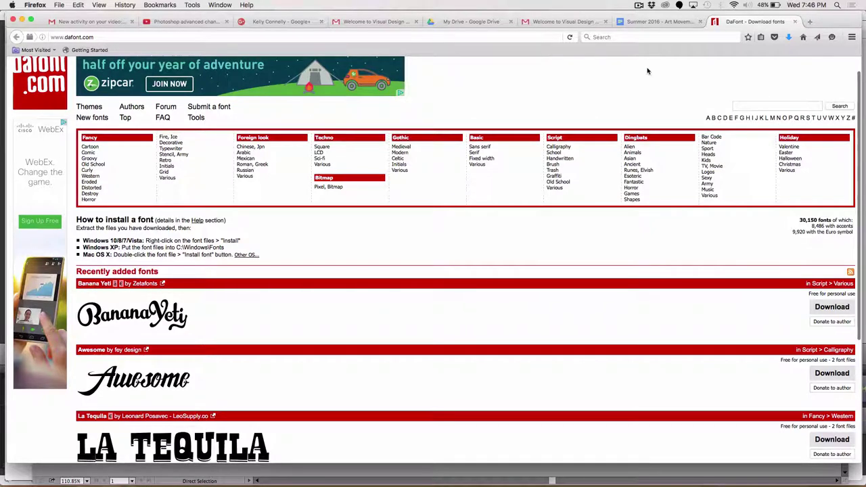
pyautogui.click(741, 106)
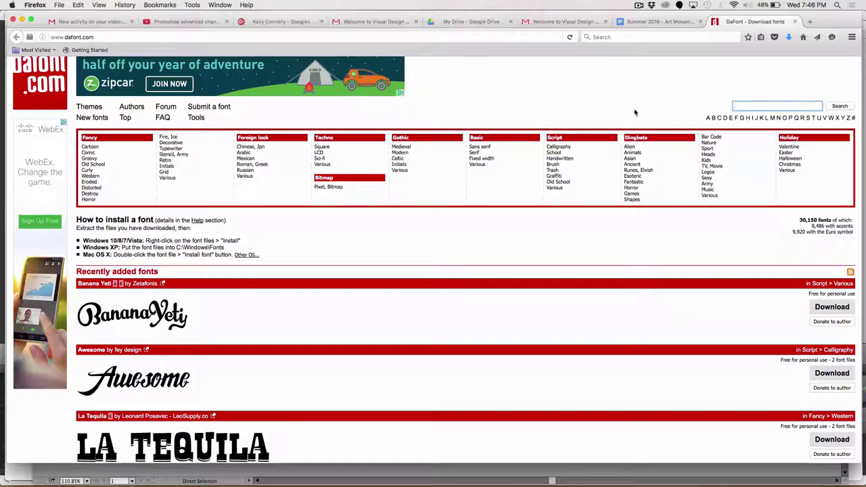
pyautogui.click(597, 80)
pyautogui.press('super+Tab')
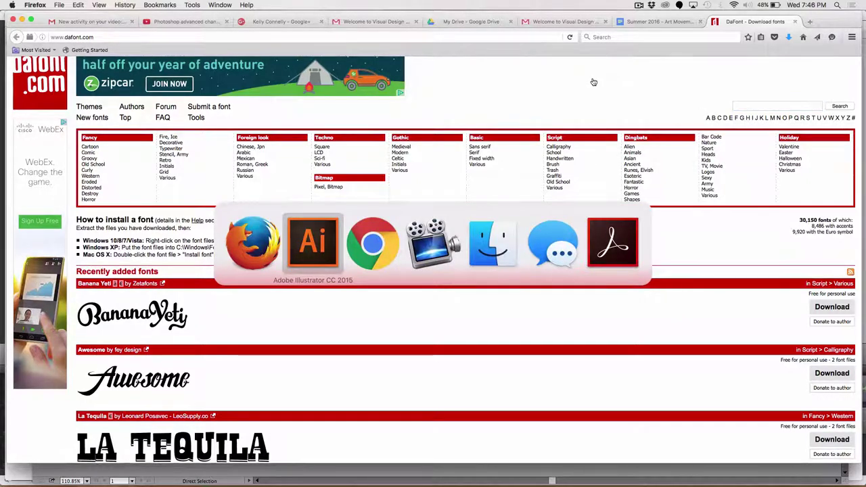
# Google 'space art examples' in Chrome and show the Images results.
pyautogui.press('super+Tab')
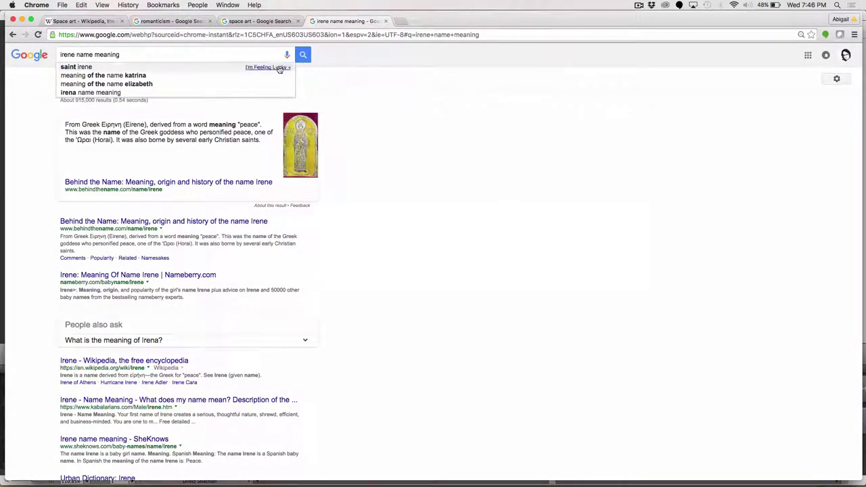
pyautogui.click(225, 53)
pyautogui.tripleClick(213, 54)
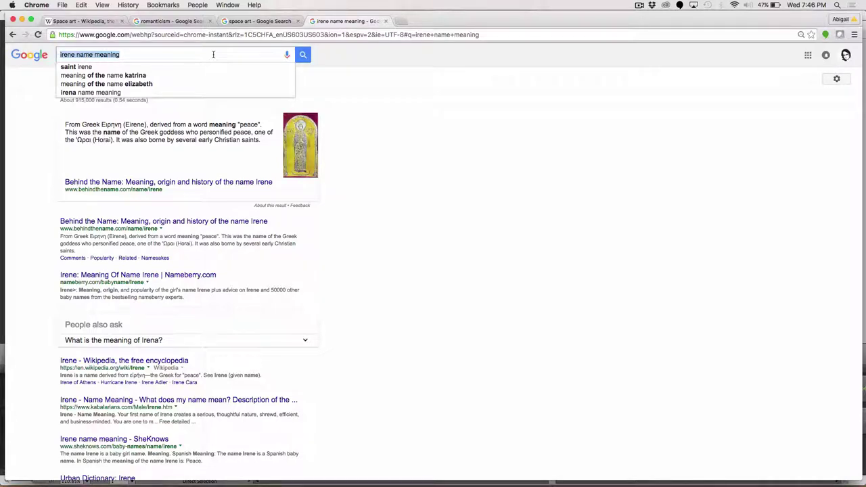
pyautogui.write('space')
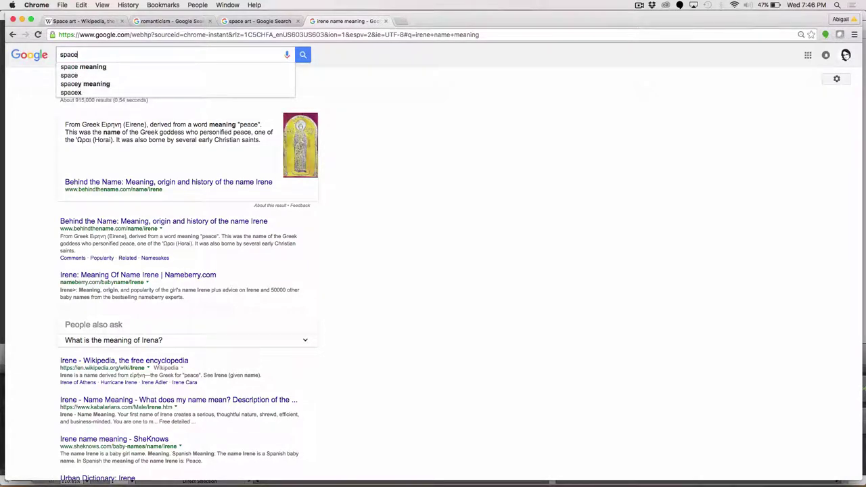
pyautogui.write(' art')
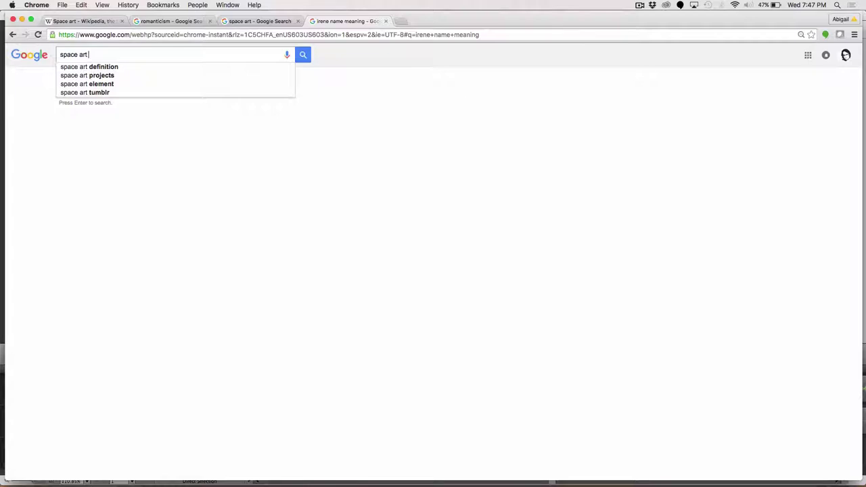
pyautogui.write(' example')
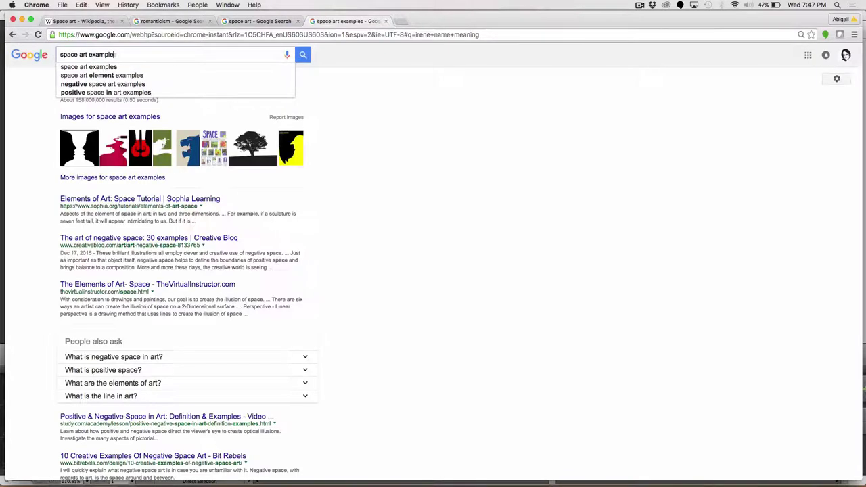
pyautogui.write('s')
pyautogui.press('Return')
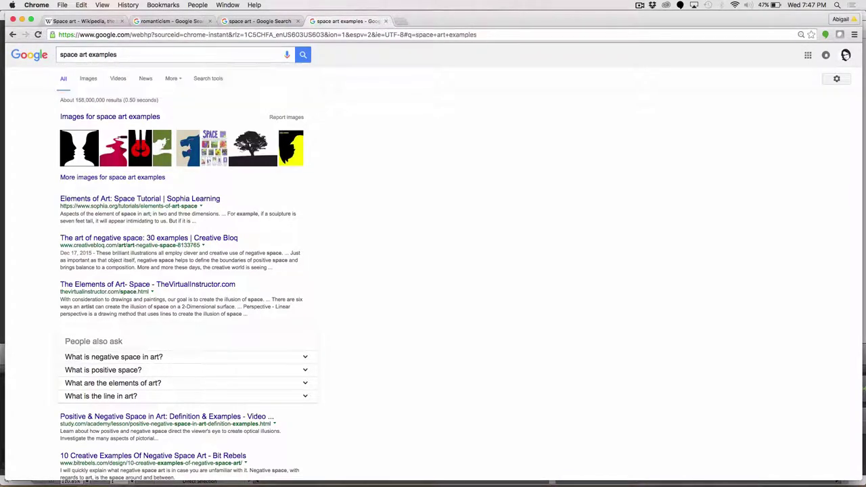
pyautogui.click(94, 81)
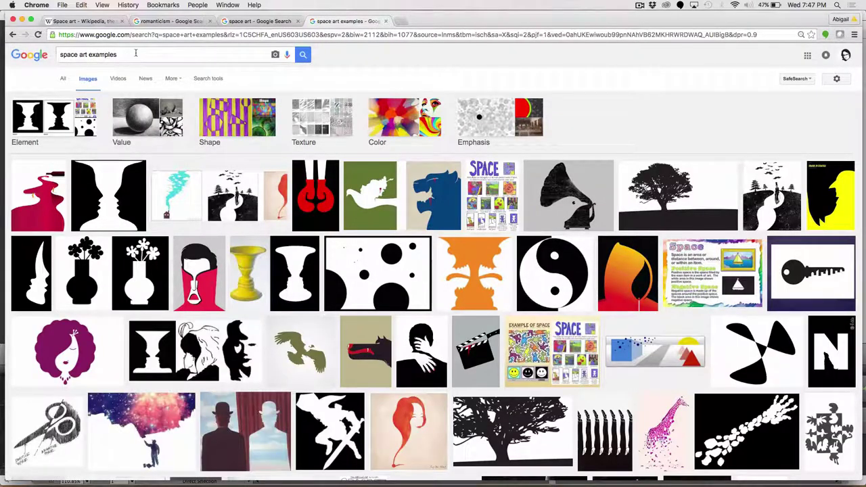
# Search images for 'glactic poster' and preview the Book Your Place in Space and Guardians posters.
pyautogui.moveTo(130, 55); pyautogui.dragTo(51, 49)
pyautogui.write('gla')
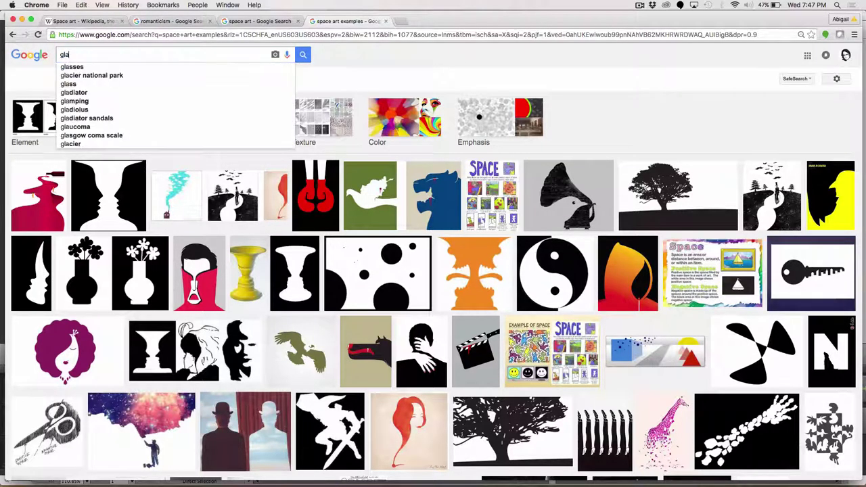
pyautogui.write('ctic poster')
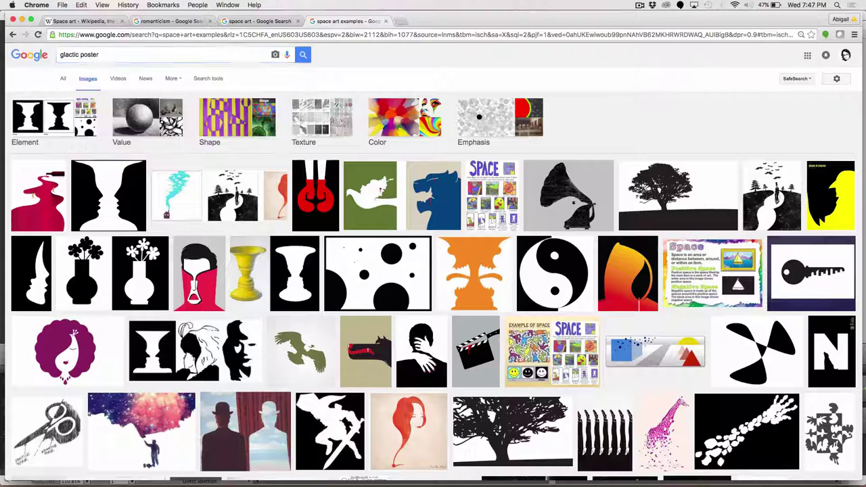
pyautogui.press('Return')
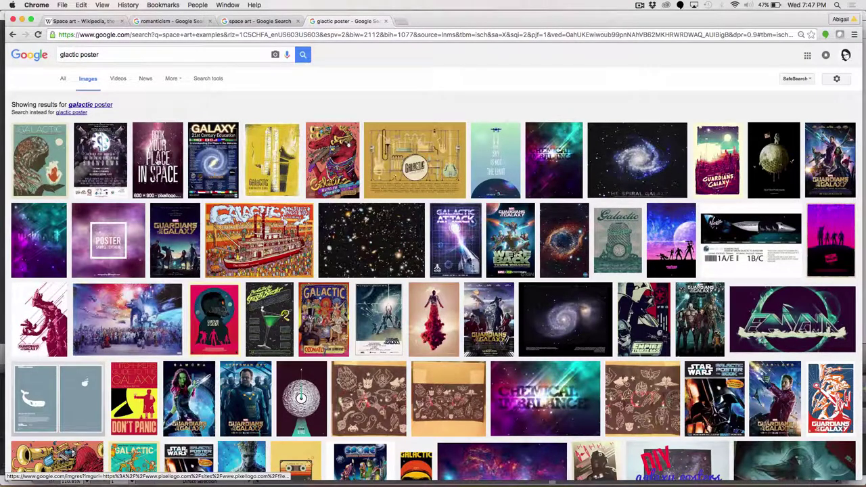
pyautogui.click(158, 162)
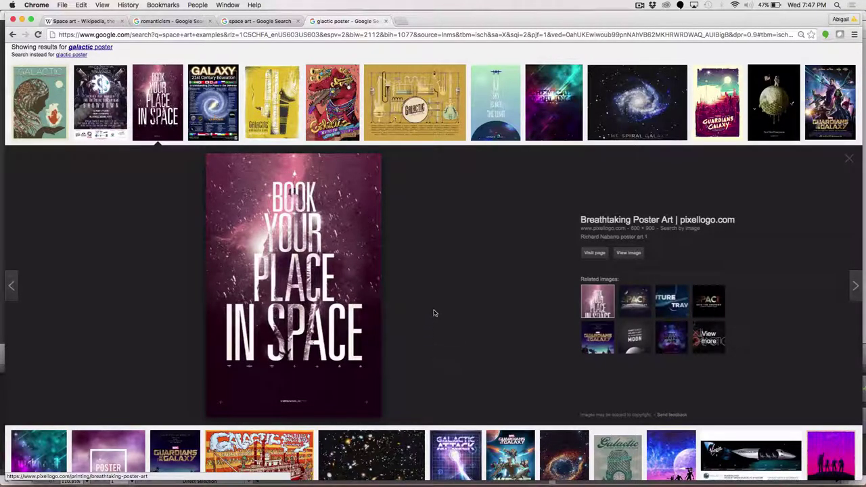
pyautogui.scroll(-3, 435, 312)
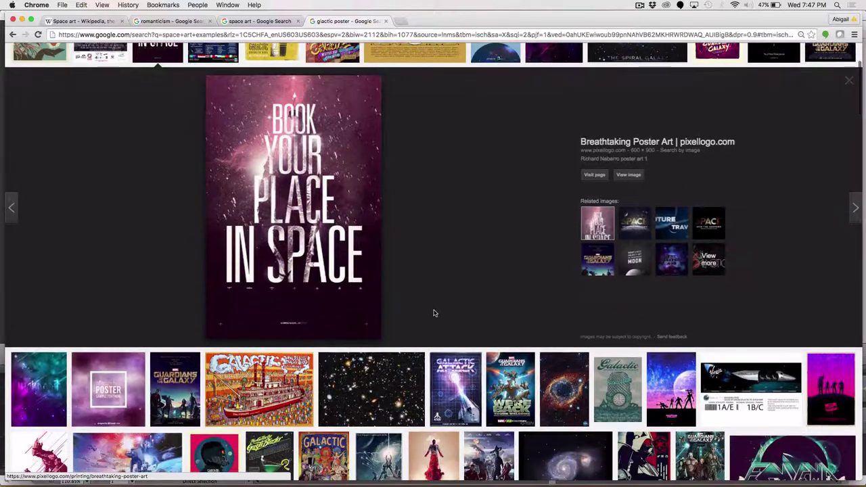
pyautogui.click(510, 395)
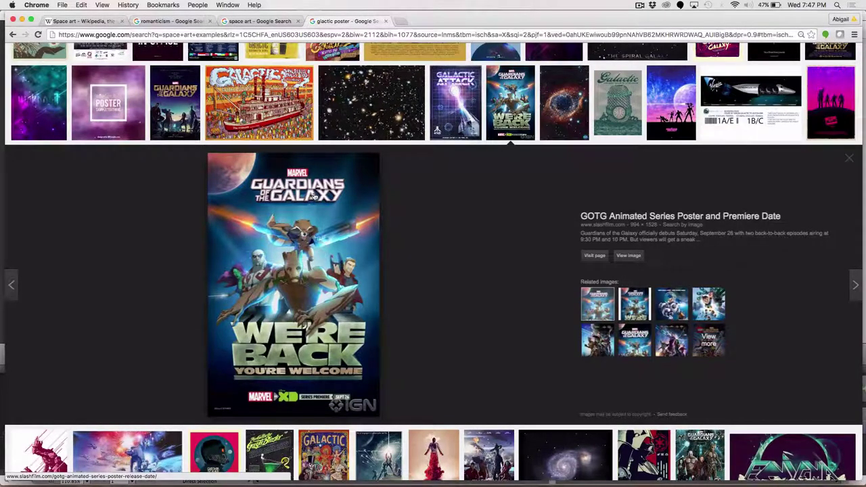
pyautogui.scroll(-4, 332, 201)
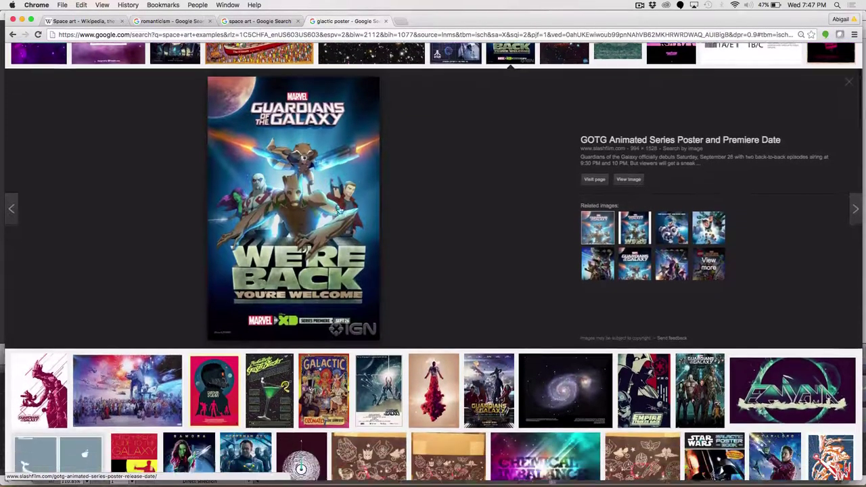
pyautogui.scroll(-2, 340, 211)
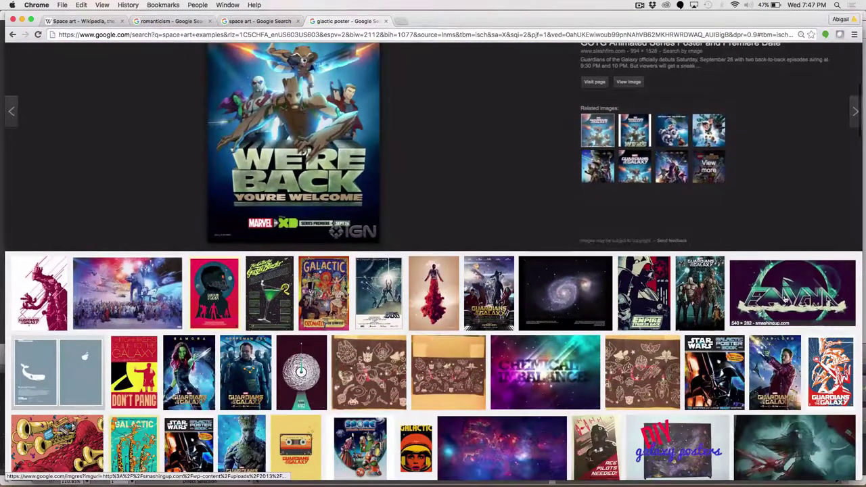
# Preview the Enigma, Guardians banner and Galactic Travel Posters images, then return to the top.
pyautogui.click(785, 298)
pyautogui.scroll(-3, 543, 277)
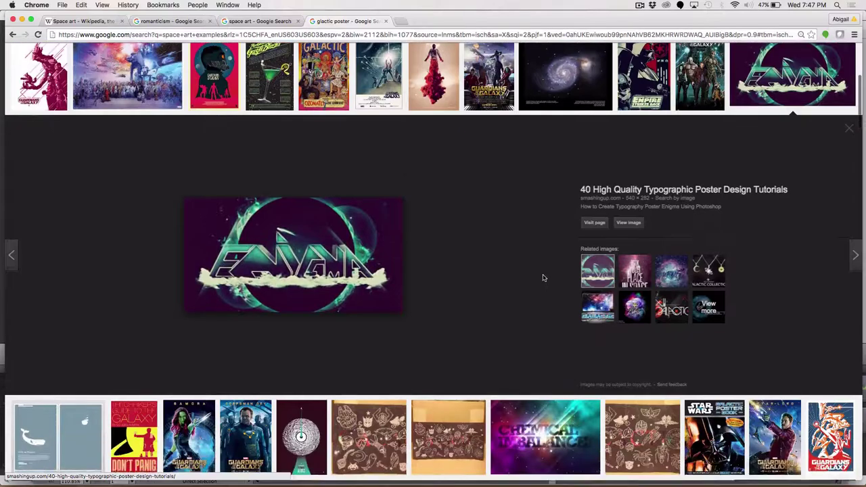
pyautogui.scroll(-2, 542, 278)
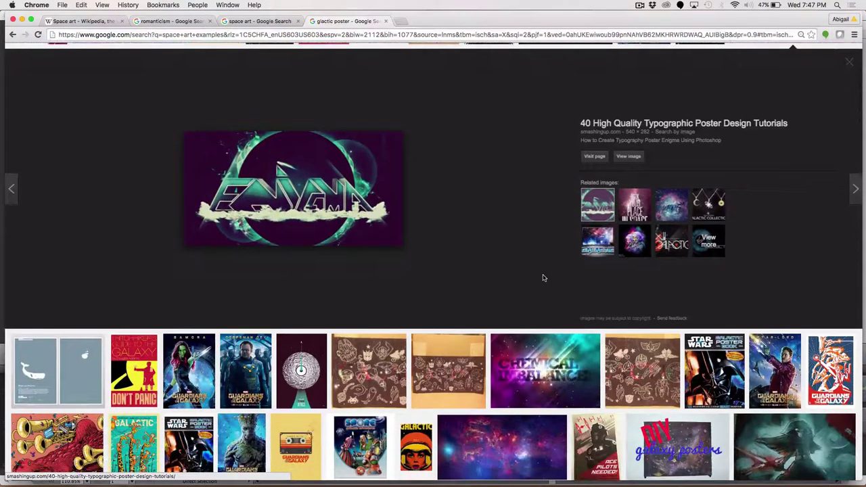
pyautogui.scroll(-10, 542, 277)
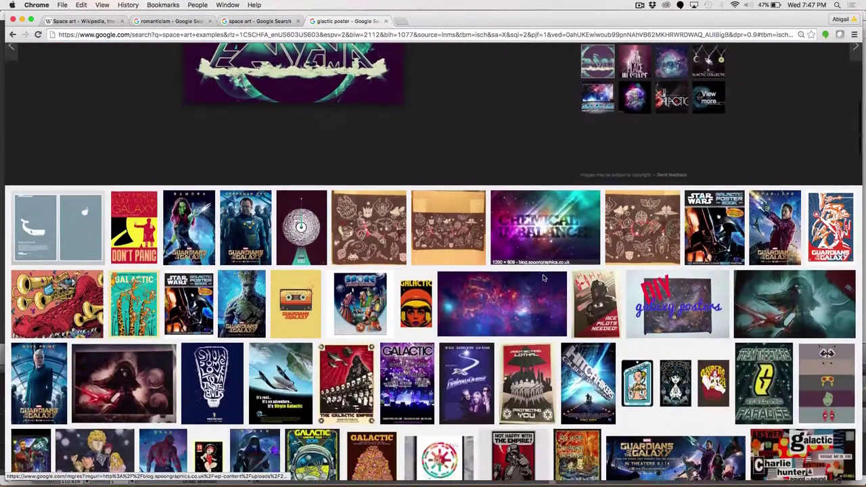
pyautogui.scroll(-4, 542, 277)
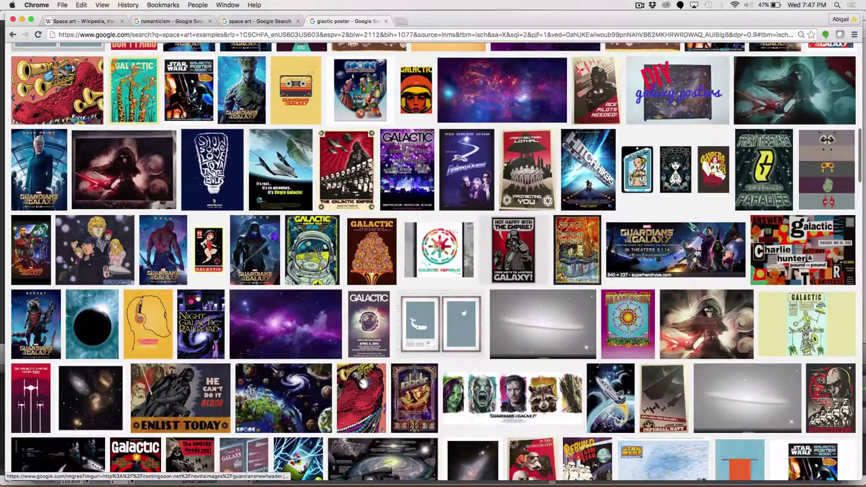
pyautogui.click(675, 251)
pyautogui.scroll(-15, 581, 242)
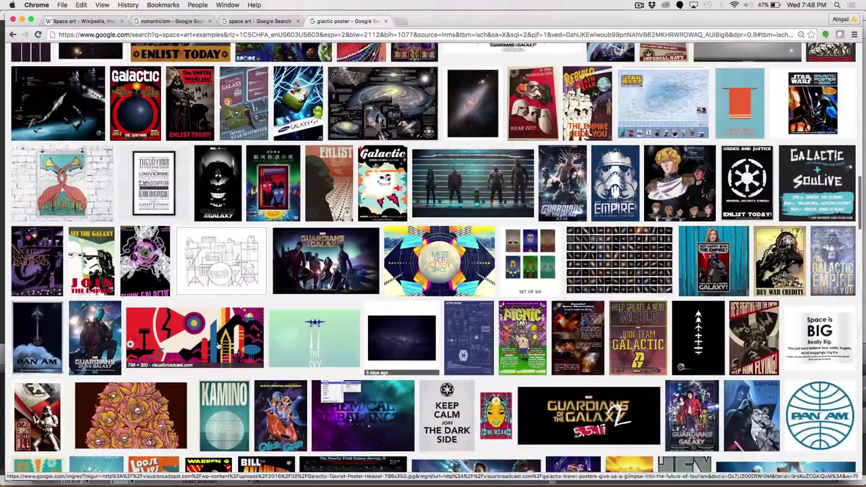
pyautogui.click(209, 335)
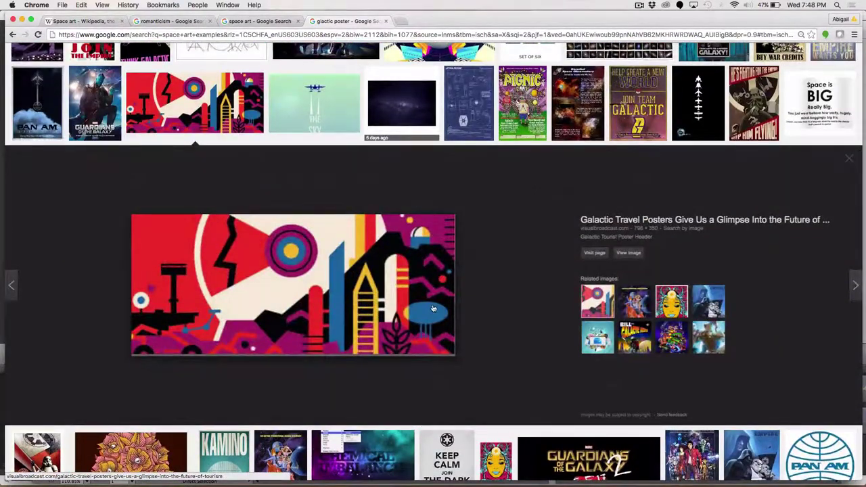
pyautogui.scroll(-10, 433, 309)
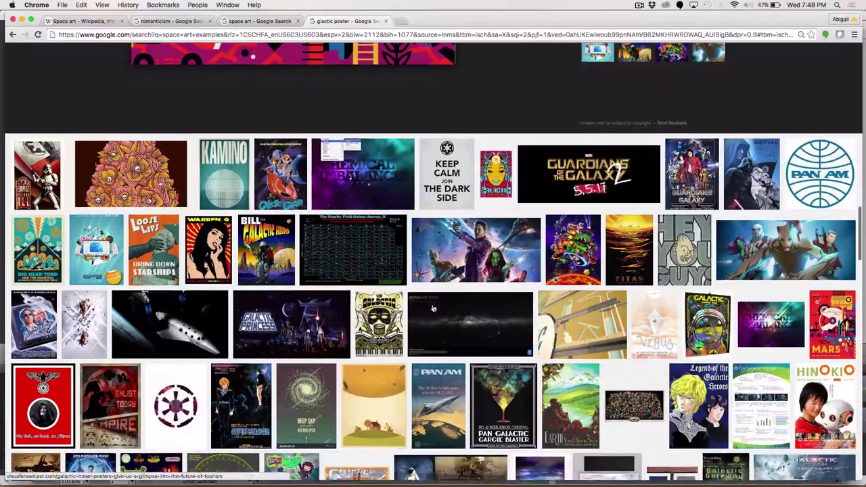
pyautogui.scroll(20, 433, 308)
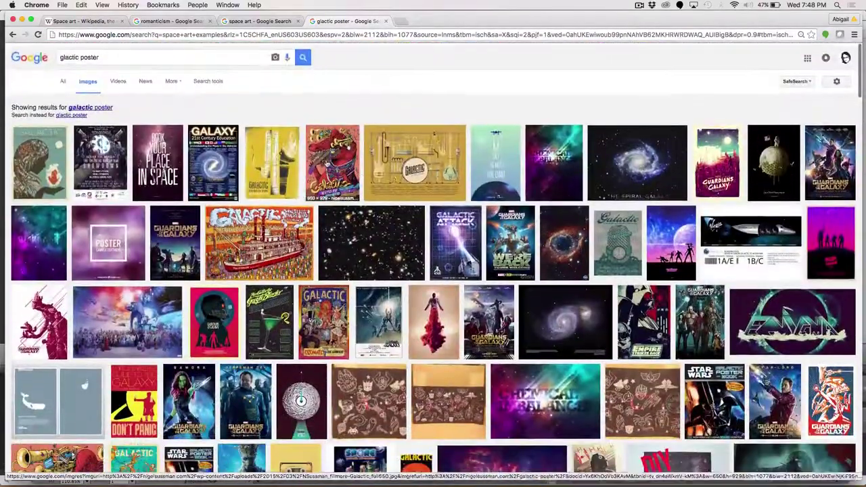
# Search images for 'space theme typeface', preview the Space Age font, then return to DaFont.
pyautogui.moveTo(122, 55); pyautogui.dragTo(15, 53)
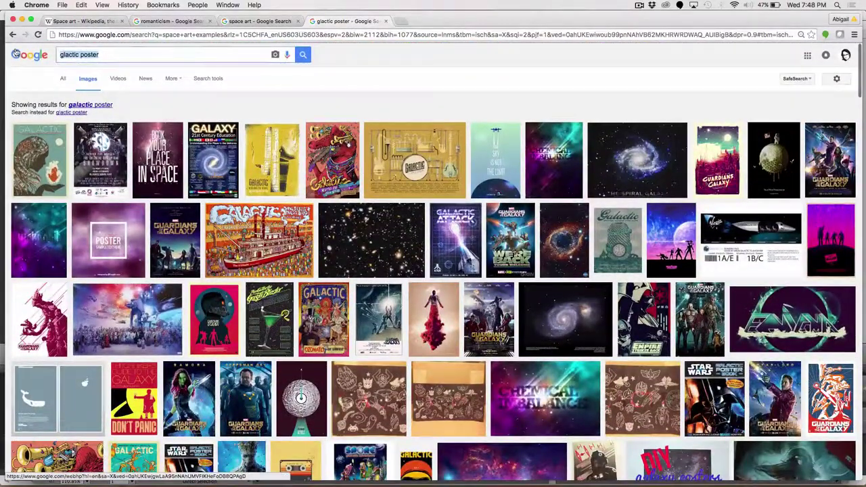
pyautogui.write('space them')
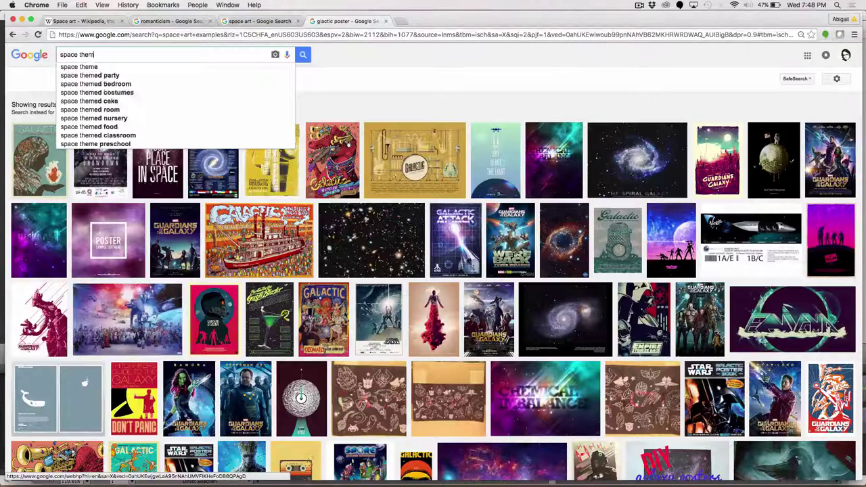
pyautogui.write('e typeface')
pyautogui.press('Return')
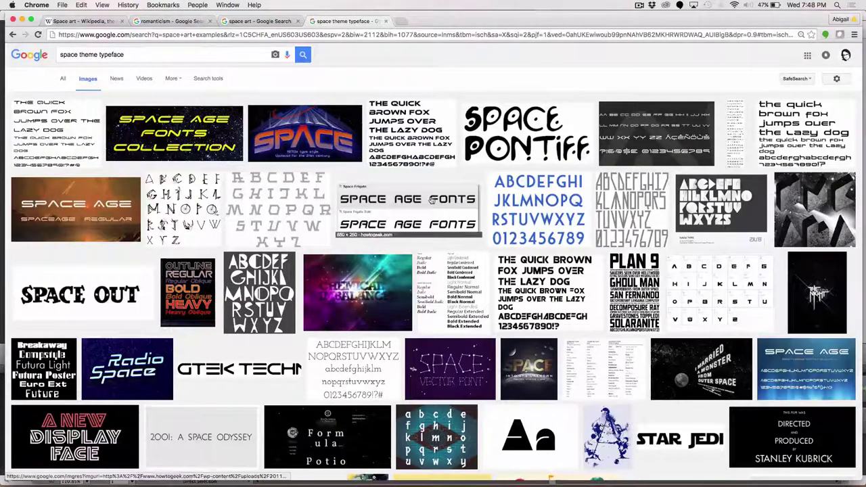
pyautogui.click(125, 201)
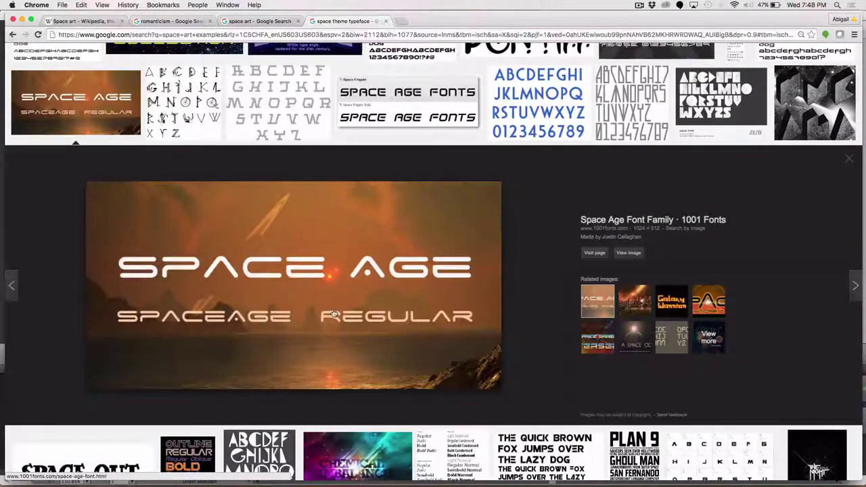
pyautogui.scroll(2, 428, 284)
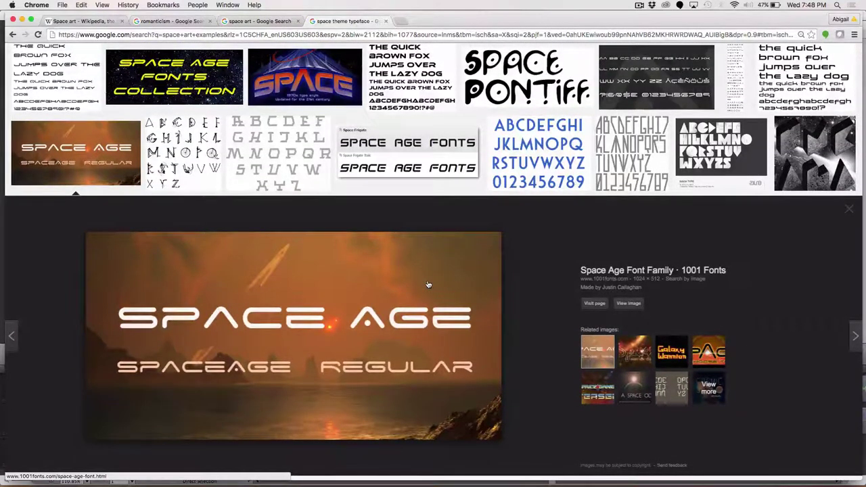
pyautogui.press('super+Tab')
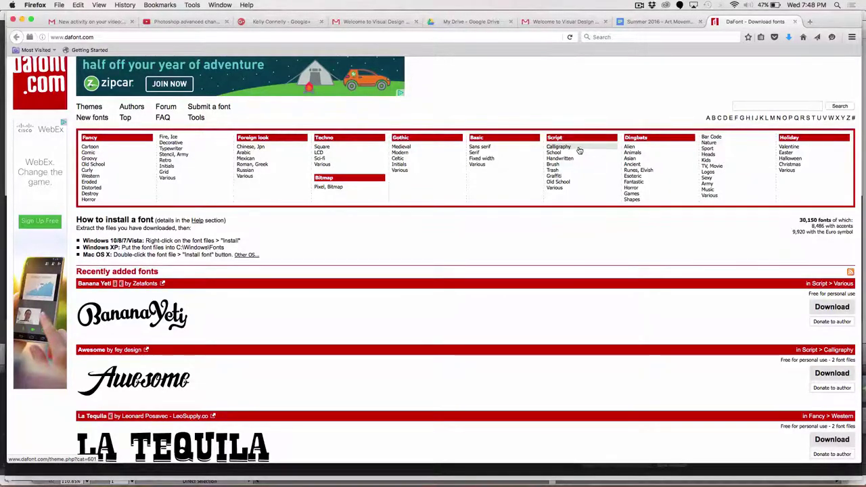
# Open DaFont's Techno category and scroll down to the Coalition font.
pyautogui.click(323, 138)
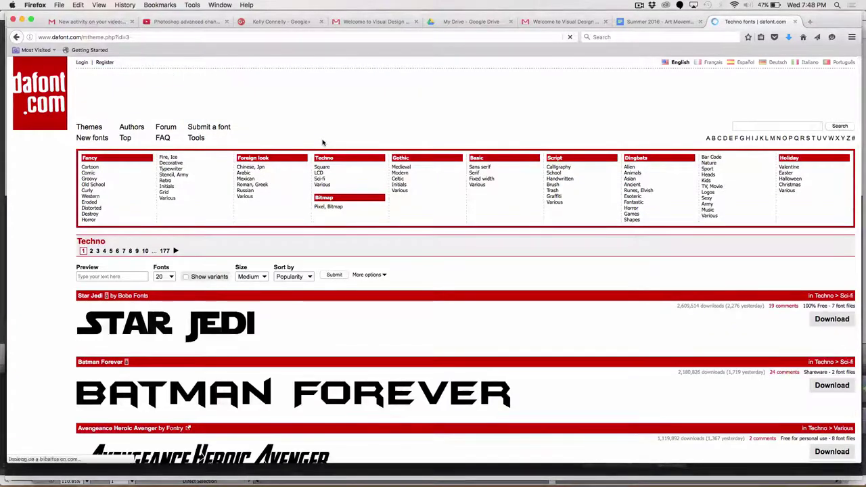
pyautogui.scroll(-1, 351, 207)
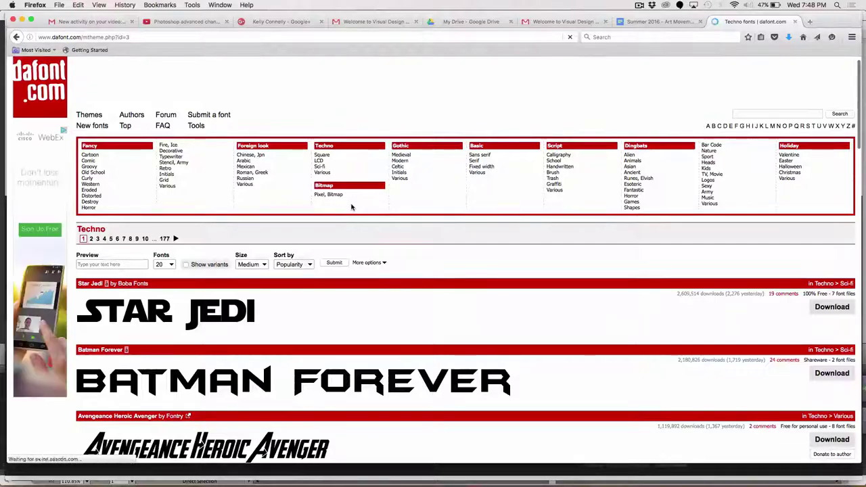
pyautogui.scroll(-8, 351, 207)
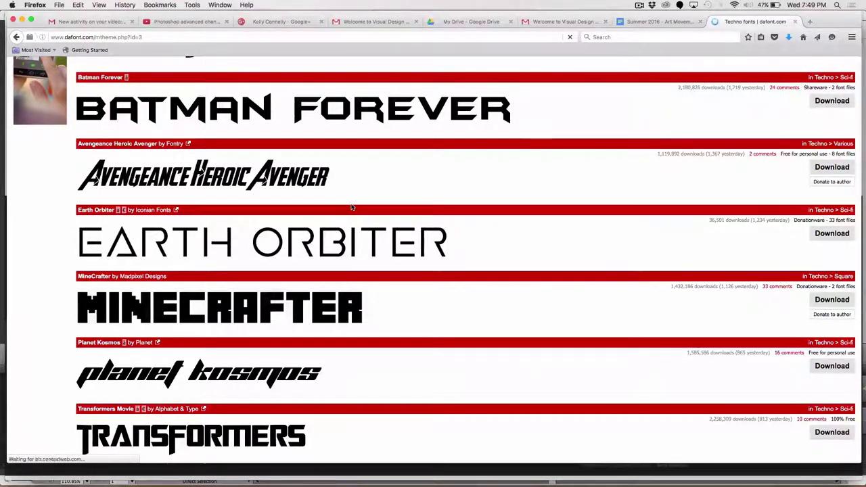
pyautogui.scroll(-1, 400, 181)
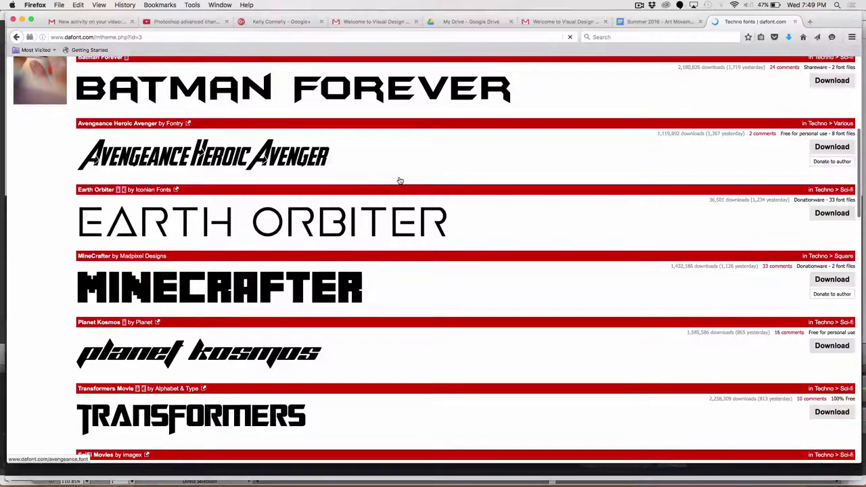
pyautogui.scroll(-10, 400, 181)
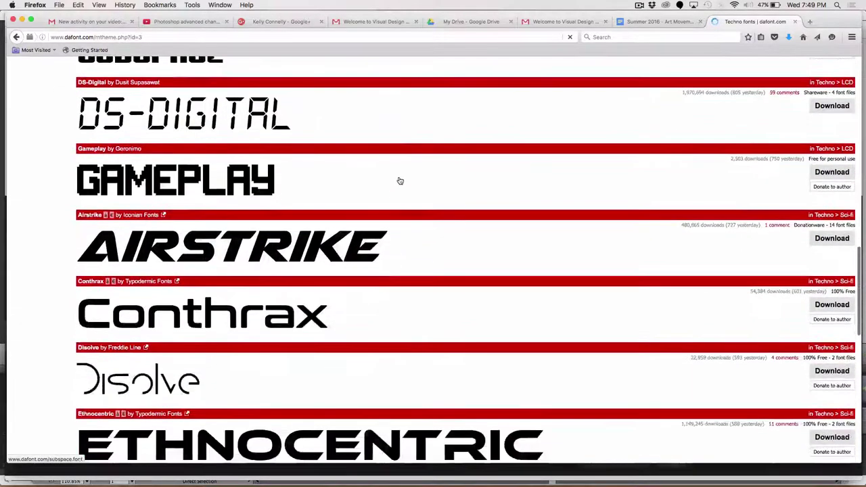
pyautogui.scroll(-3, 399, 180)
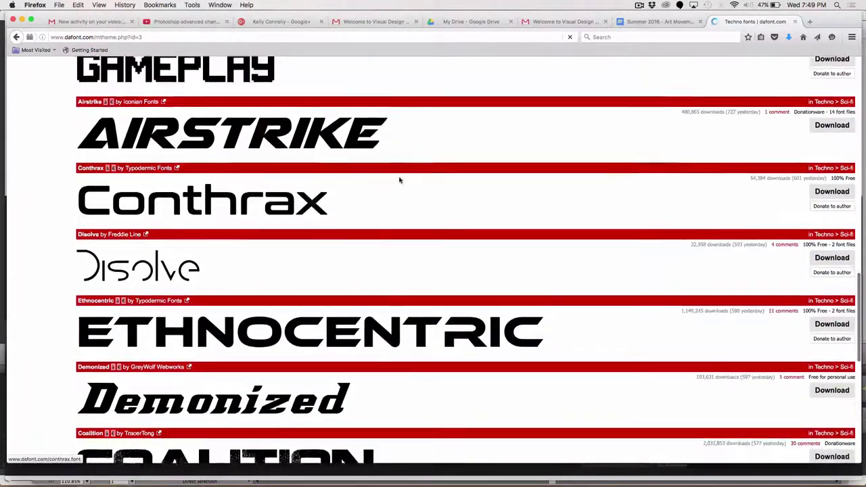
pyautogui.scroll(-4, 399, 181)
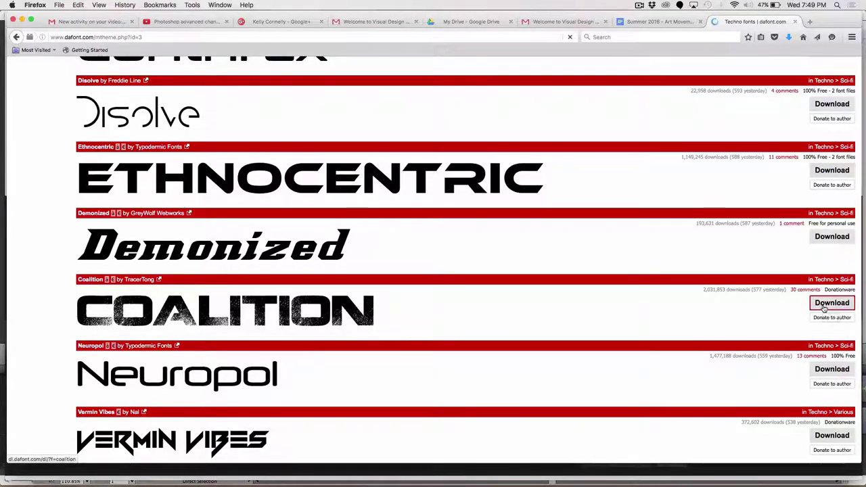
# Download Coalition and save coalition.zip into the Fonts folder.
pyautogui.click(824, 306)
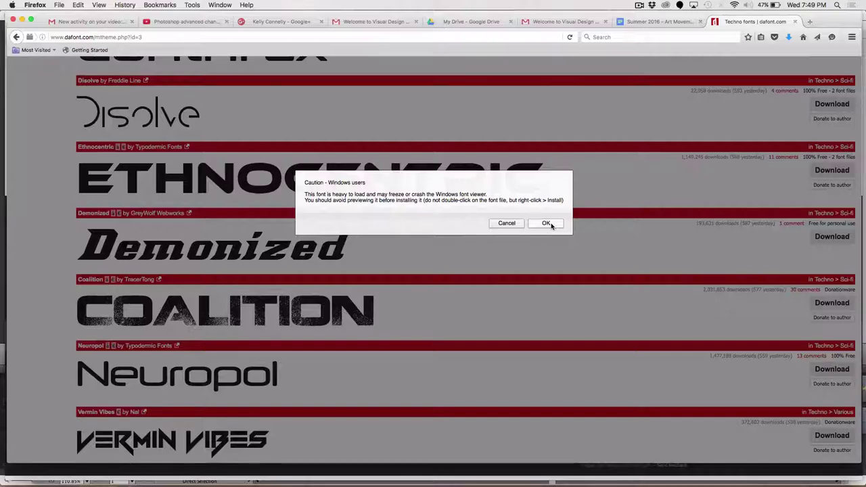
pyautogui.click(548, 223)
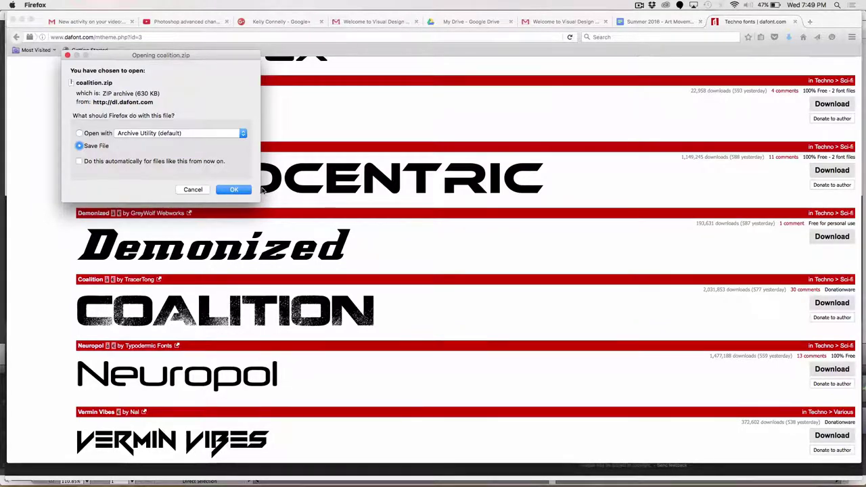
pyautogui.click(242, 192)
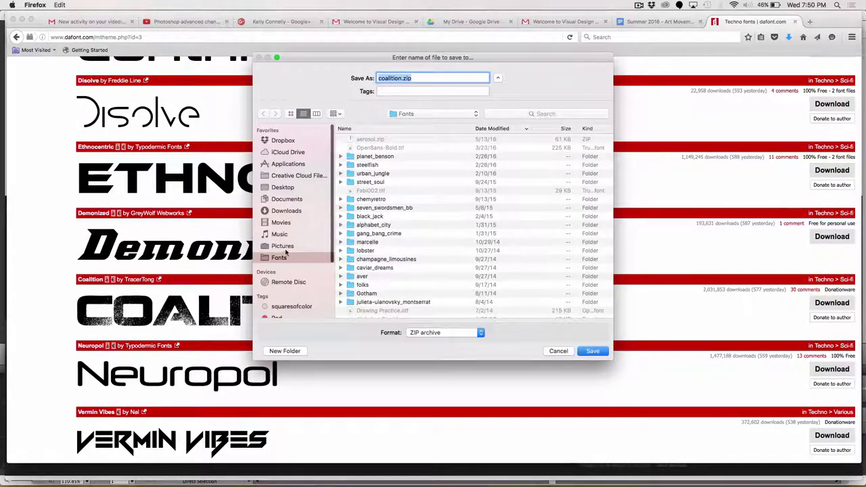
pyautogui.scroll(-2, 277, 211)
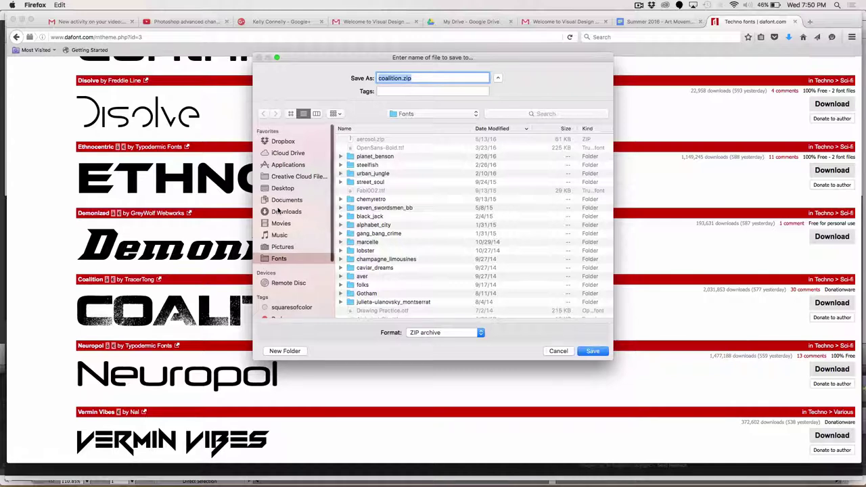
pyautogui.scroll(-1, 277, 212)
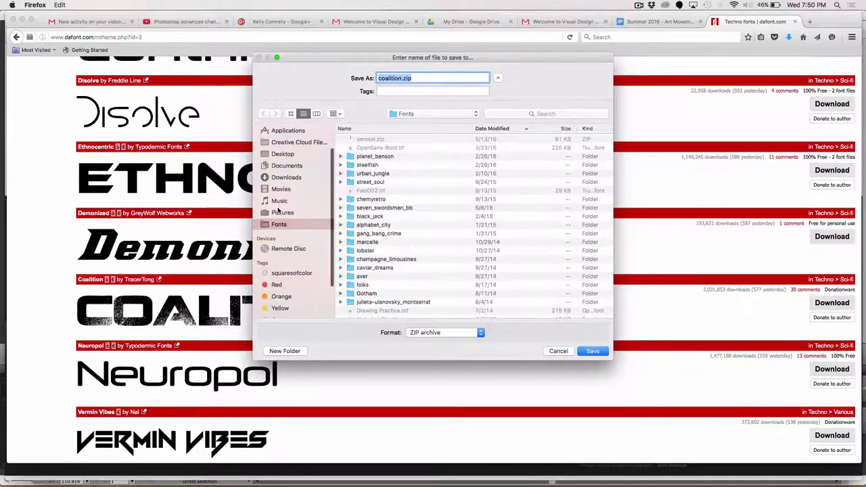
pyautogui.click(593, 351)
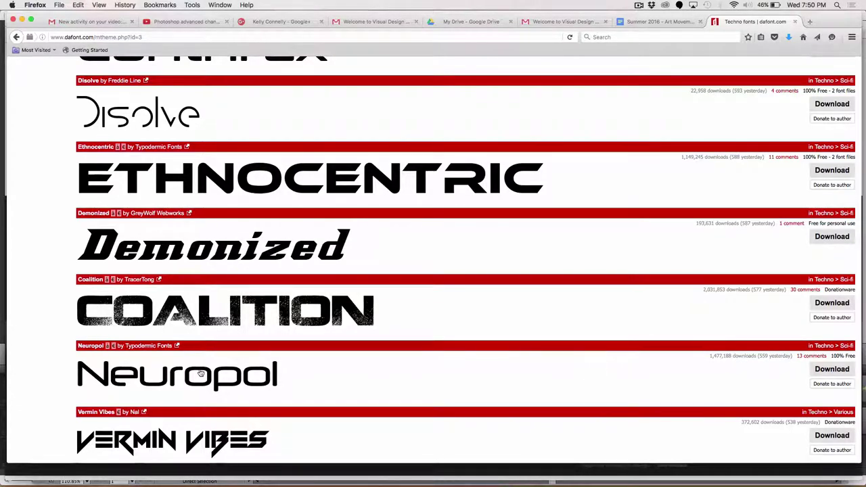
# Scroll through the Techno listing and move to its second page.
pyautogui.scroll(-2, 199, 371)
pyautogui.scroll(-3, 199, 371)
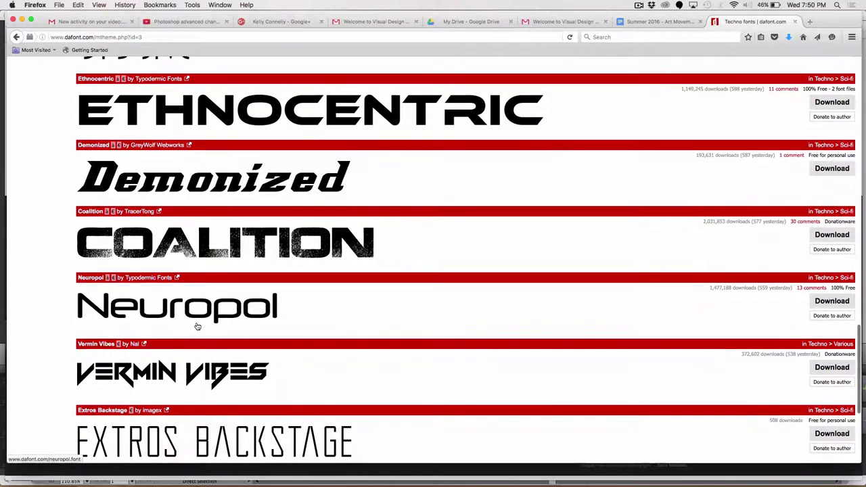
pyautogui.scroll(-1, 178, 313)
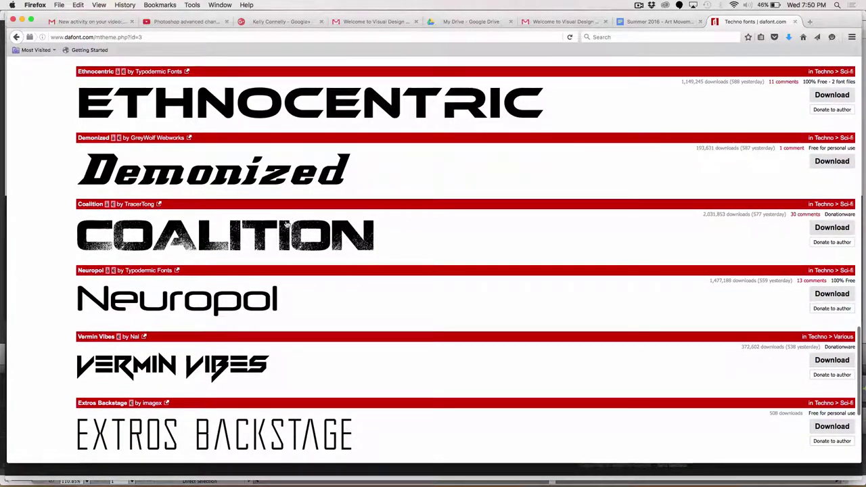
pyautogui.scroll(-3, 209, 264)
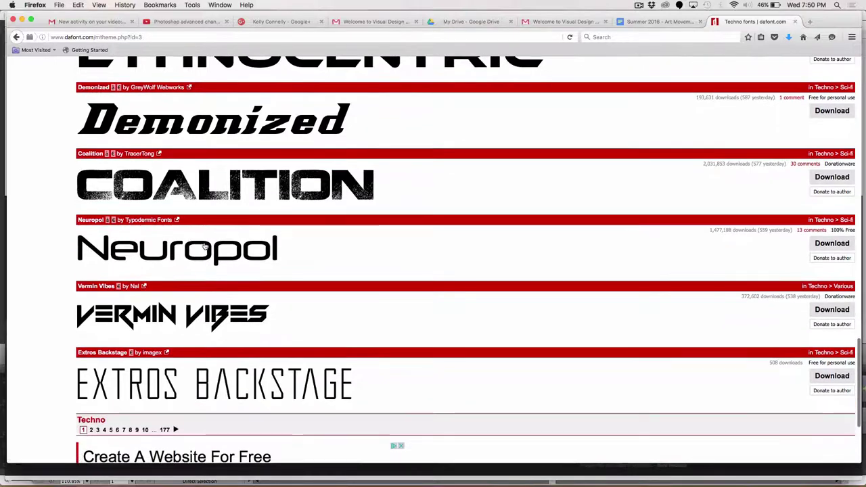
pyautogui.scroll(-3, 209, 263)
pyautogui.scroll(2, 209, 251)
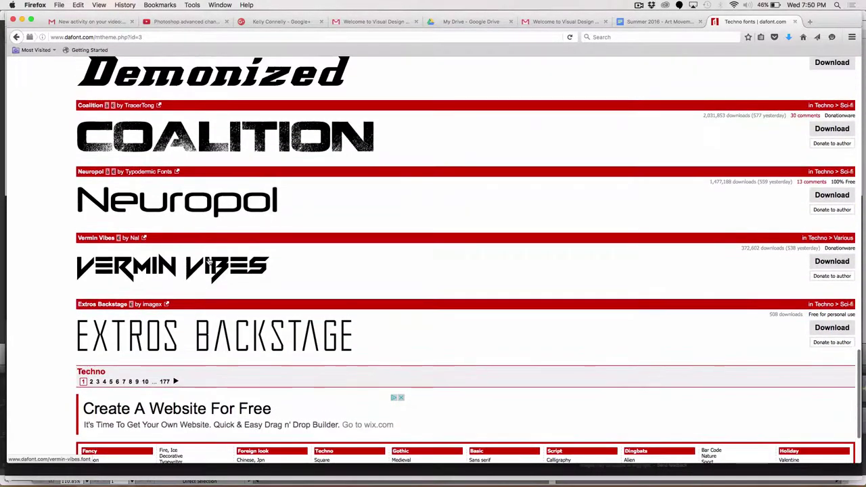
pyautogui.scroll(-3, 208, 260)
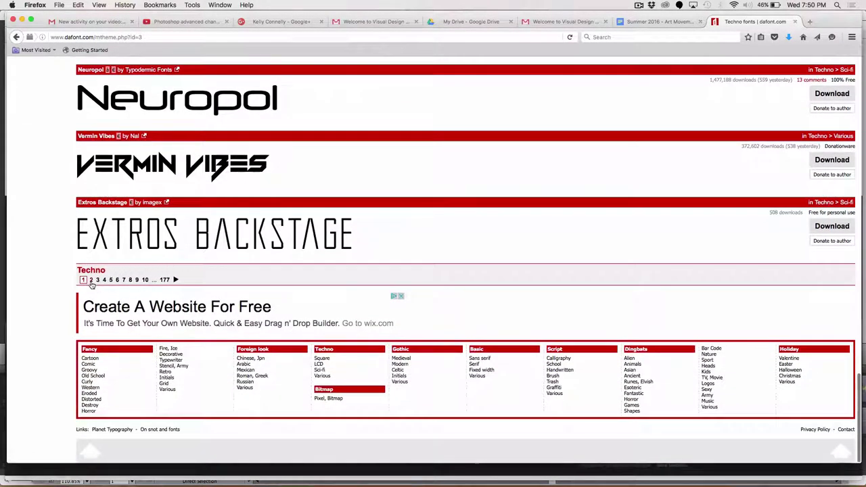
pyautogui.click(91, 280)
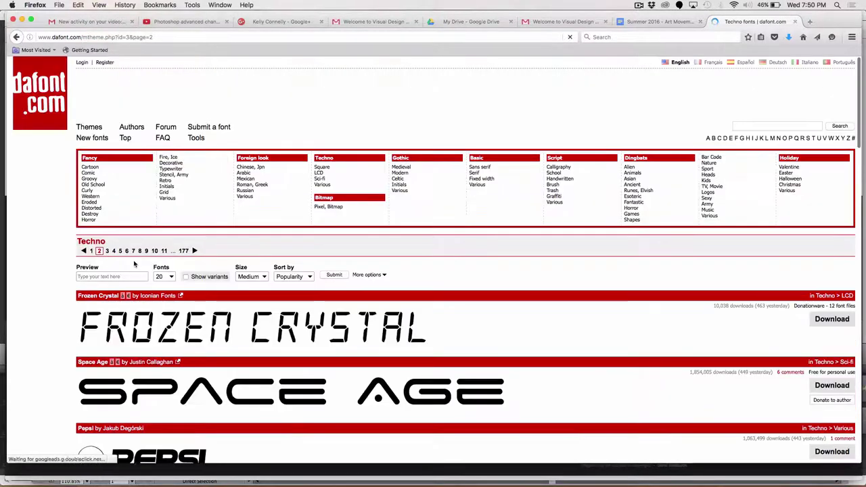
# Save the Space Age font as space_age.zip into the Fonts folder and browse page 2.
pyautogui.scroll(-4, 182, 256)
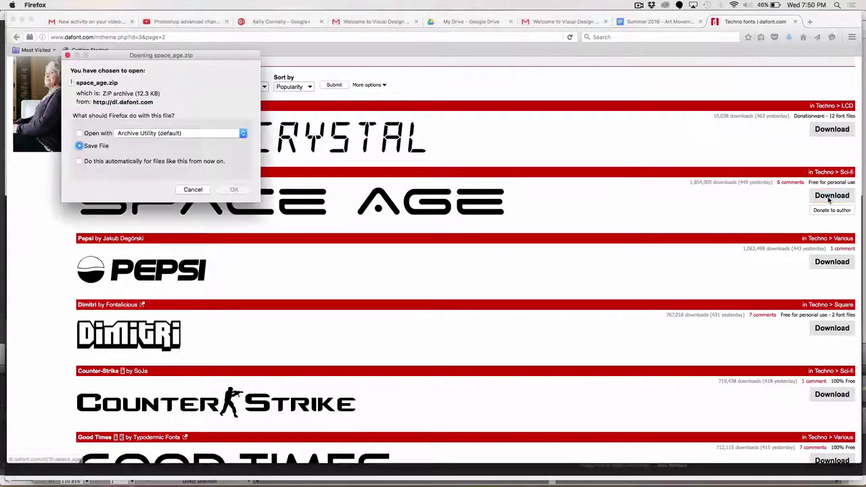
pyautogui.click(232, 191)
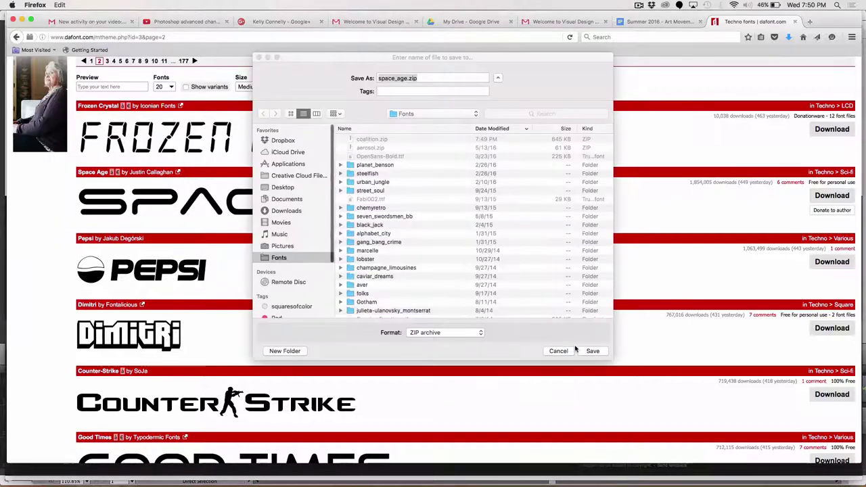
pyautogui.click(594, 350)
pyautogui.scroll(-5, 596, 353)
pyautogui.scroll(-6, 596, 354)
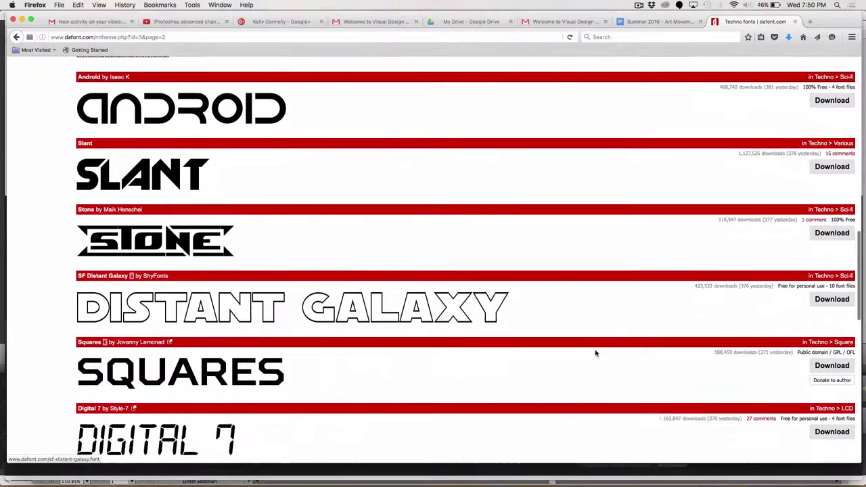
pyautogui.scroll(-5, 595, 354)
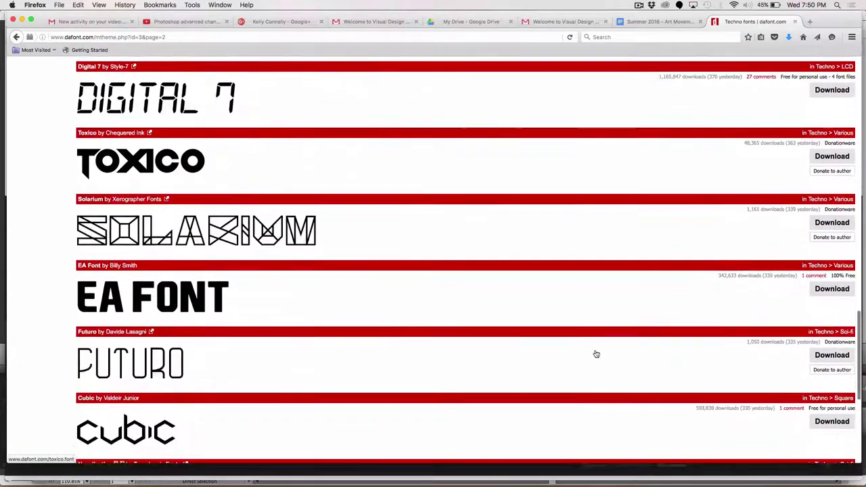
pyautogui.scroll(-3, 595, 354)
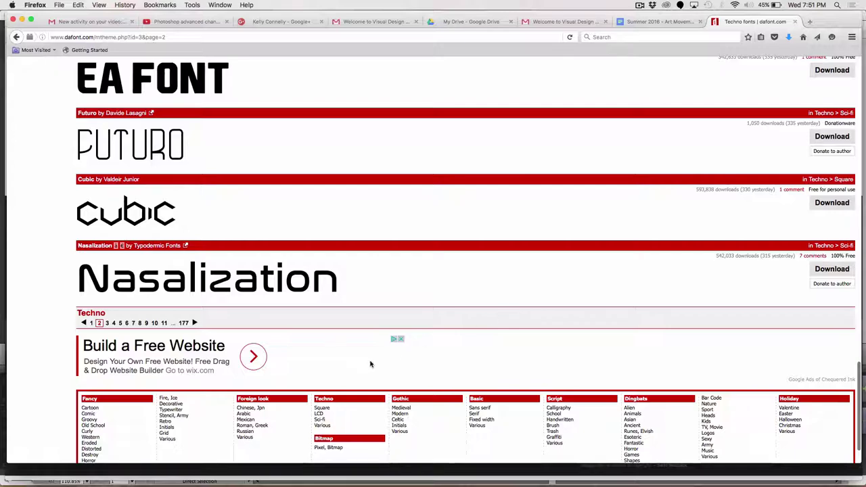
# Return to page 1 of the Techno fonts and scroll through the listing.
pyautogui.click(92, 323)
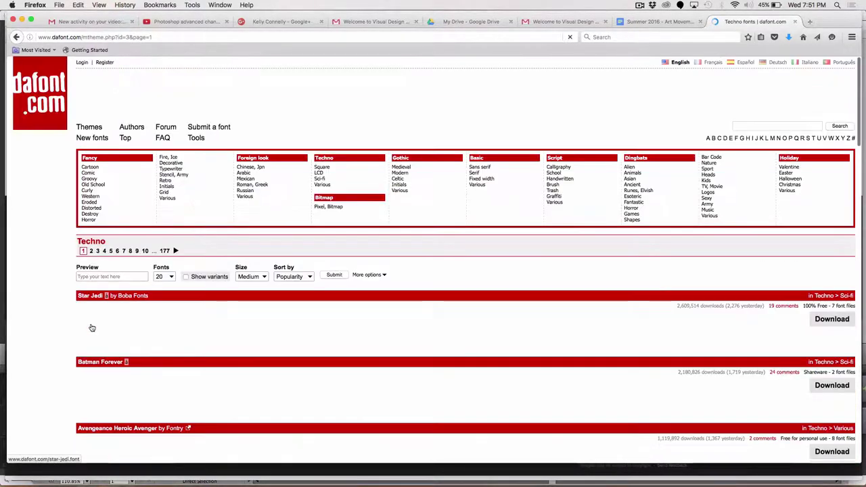
pyautogui.scroll(-3, 207, 308)
pyautogui.scroll(-10, 207, 308)
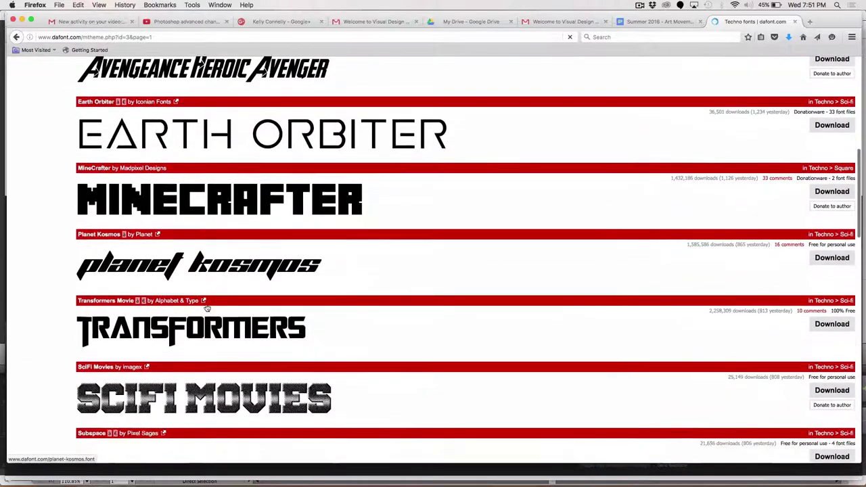
pyautogui.scroll(-7, 207, 330)
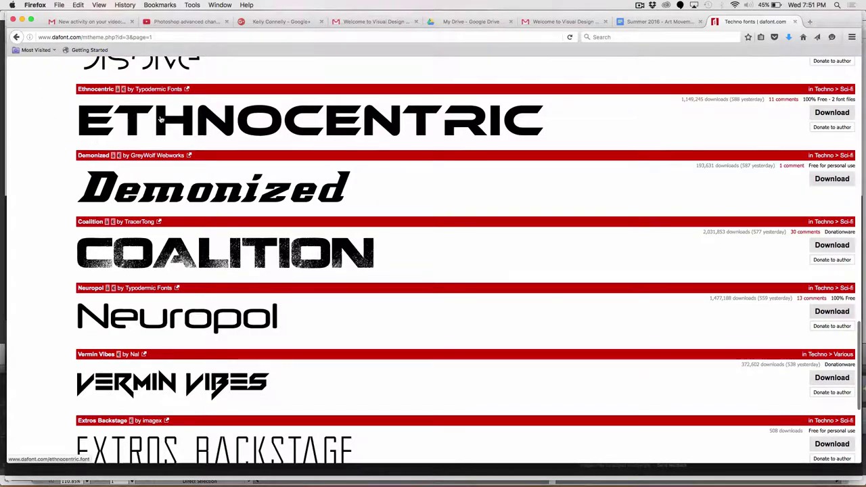
pyautogui.scroll(-4, 161, 115)
pyautogui.scroll(20, 161, 119)
pyautogui.scroll(-1, 161, 118)
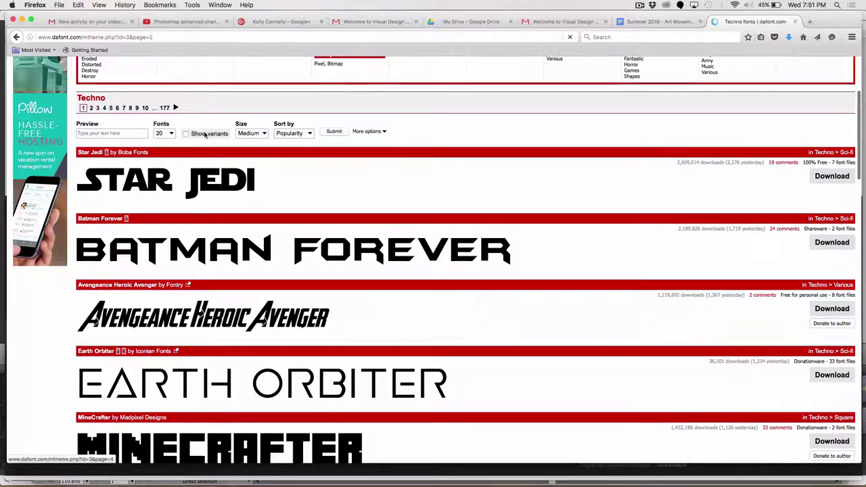
pyautogui.scroll(-10, 205, 143)
pyautogui.scroll(-15, 205, 143)
pyautogui.scroll(-3, 205, 153)
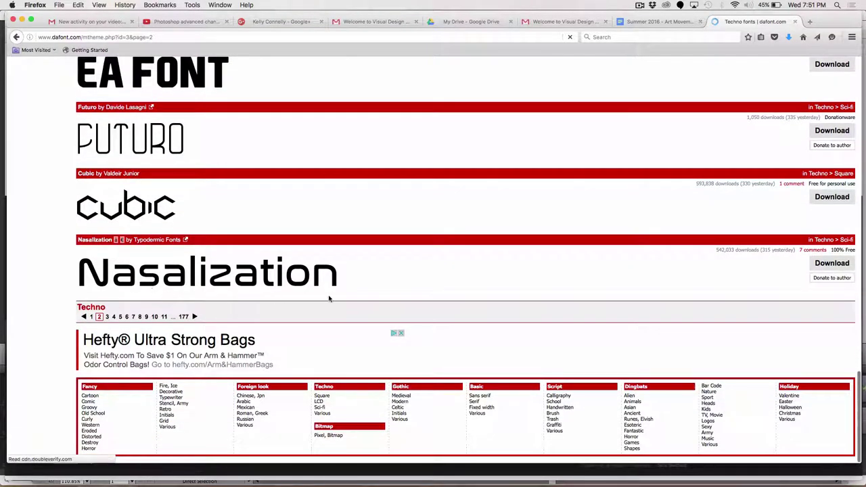
# Download Nasalization and save nasalization.zip into the Fonts folder.
pyautogui.click(820, 264)
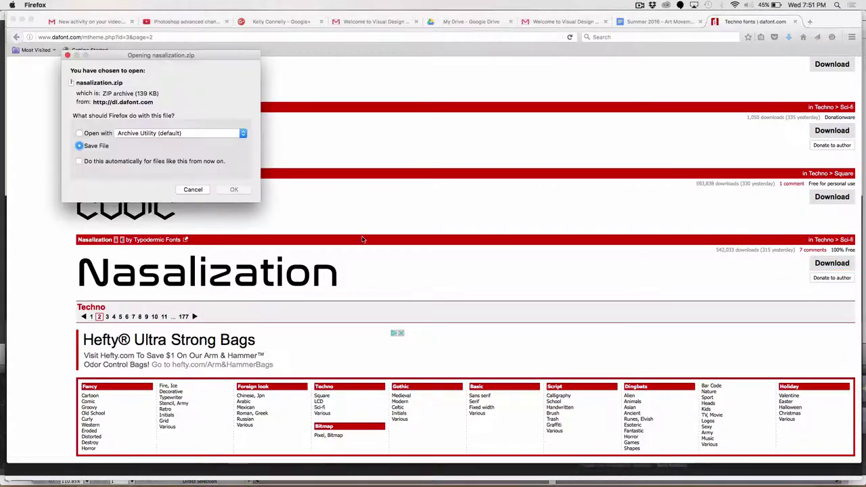
pyautogui.click(233, 190)
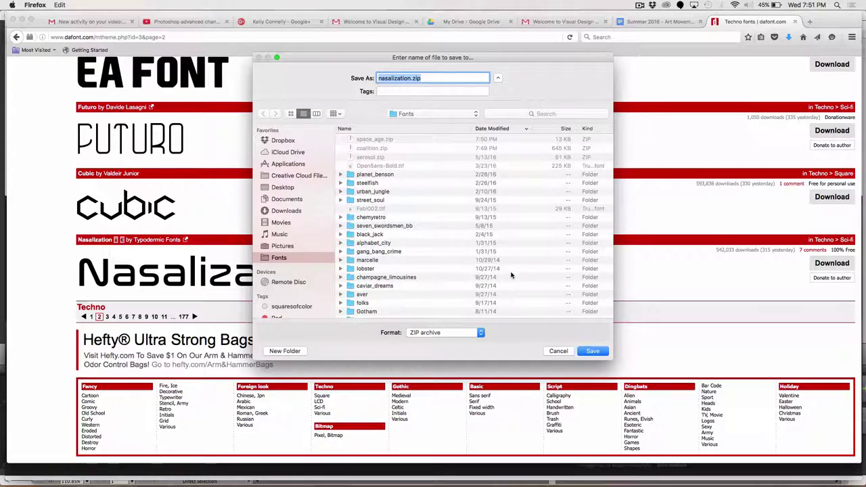
pyautogui.click(594, 351)
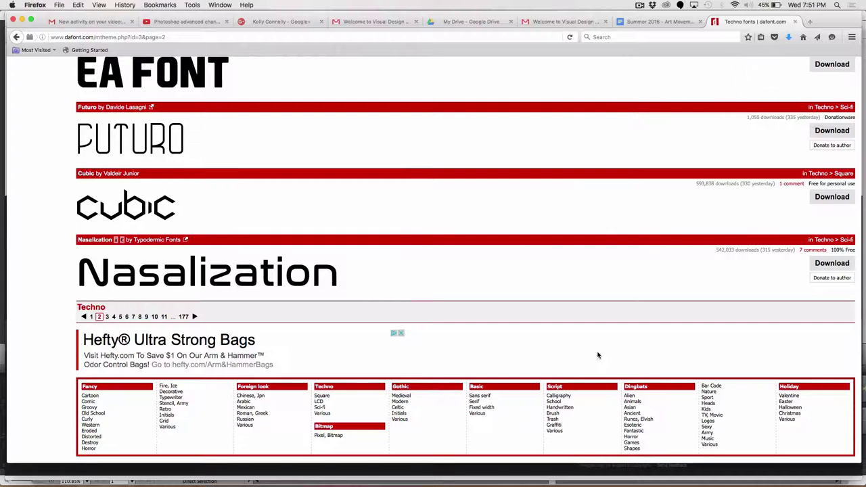
# Find and open the Library Fonts folder in Finder, enlarged and sorted by date modified.
pyautogui.click(837, 5)
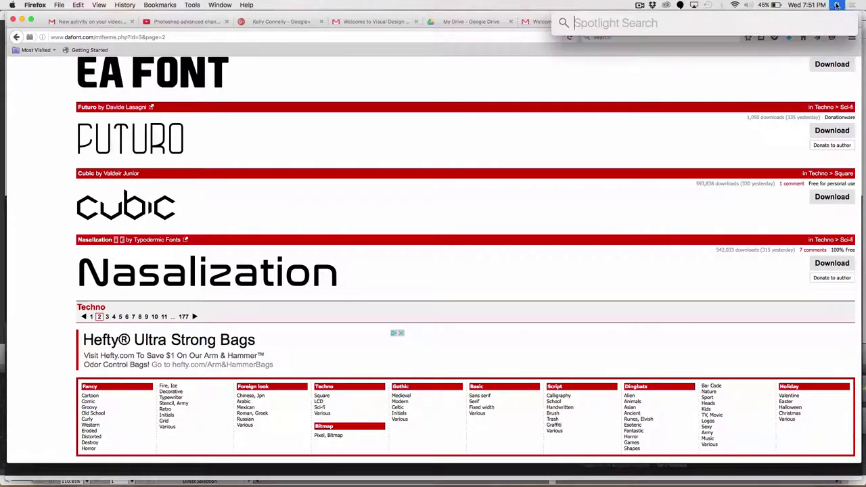
pyautogui.write('font')
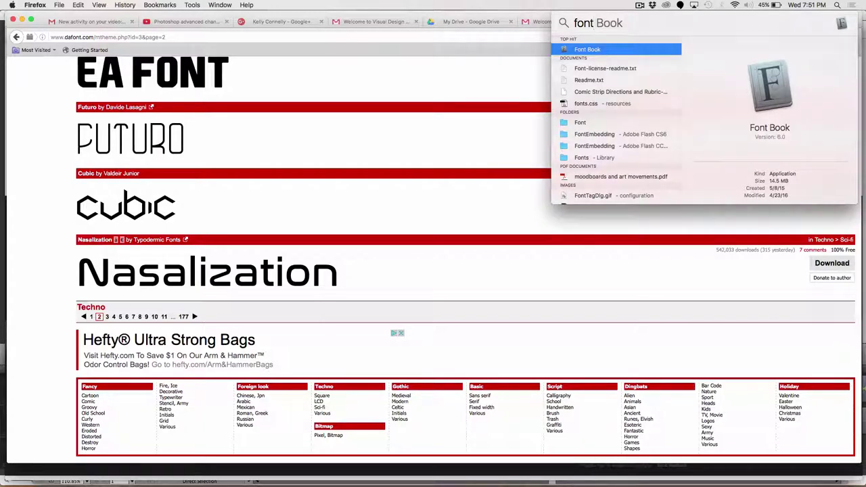
pyautogui.click(568, 122)
pyautogui.doubleClick(568, 122)
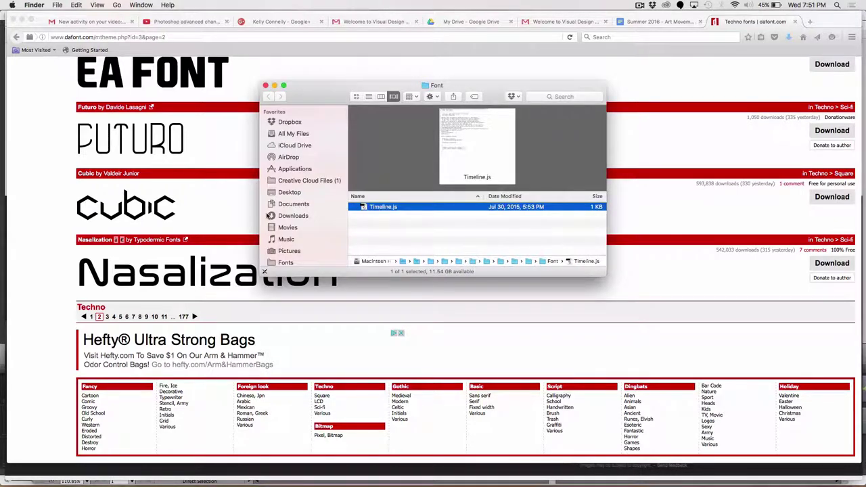
pyautogui.scroll(-3, 281, 168)
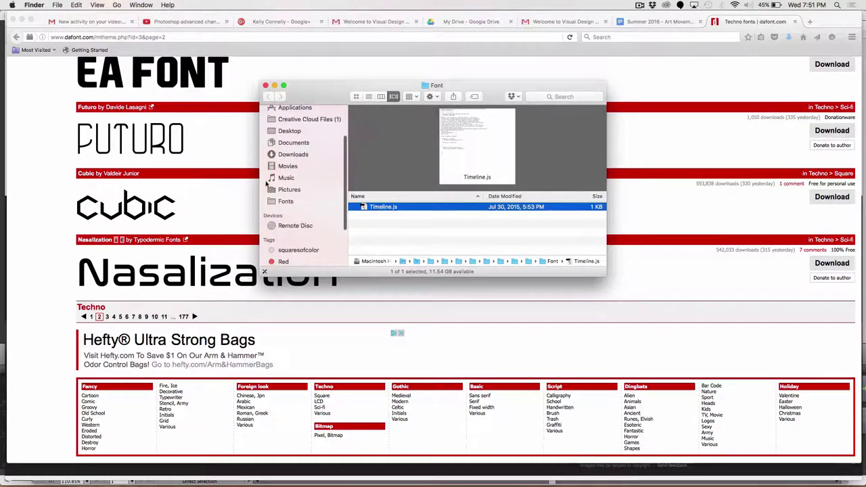
pyautogui.click(272, 202)
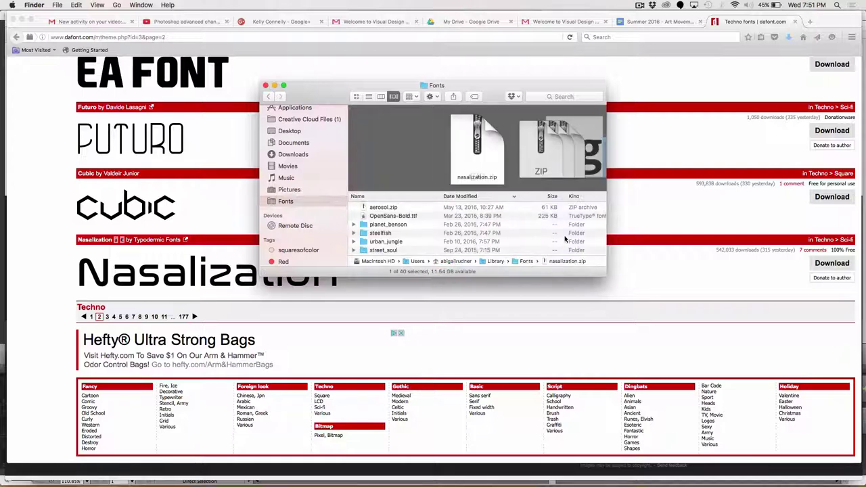
pyautogui.moveTo(603, 270); pyautogui.dragTo(765, 415)
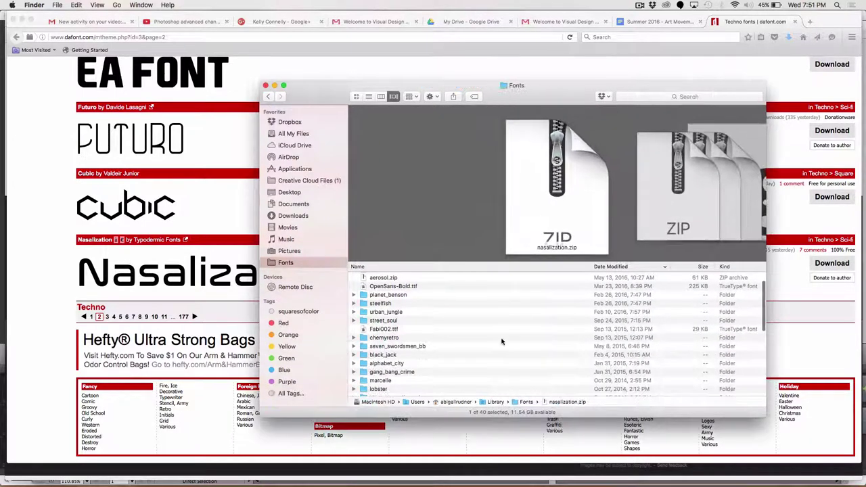
pyautogui.click(618, 266)
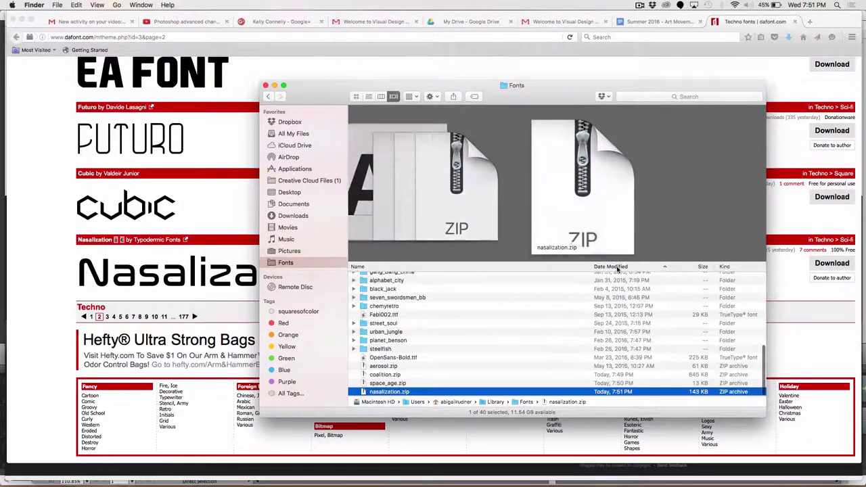
# Unzip coalition.zip, nasalization.zip and space_age.zip into folders.
pyautogui.click(381, 375)
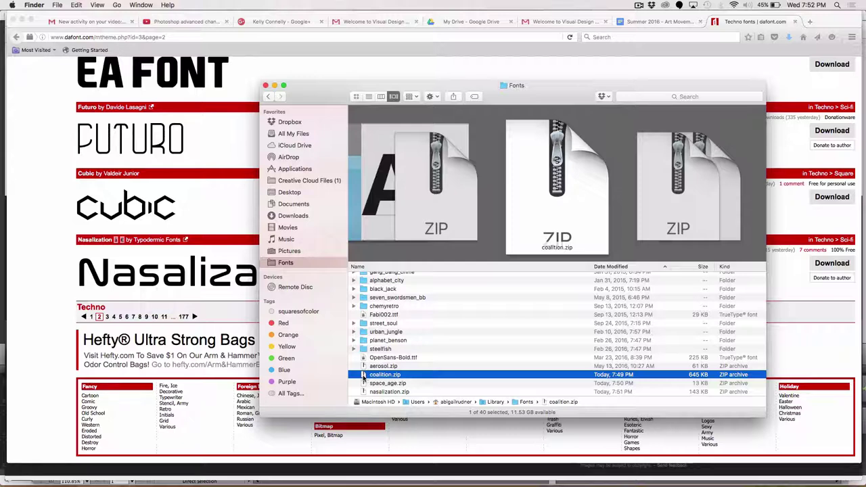
pyautogui.doubleClick(363, 376)
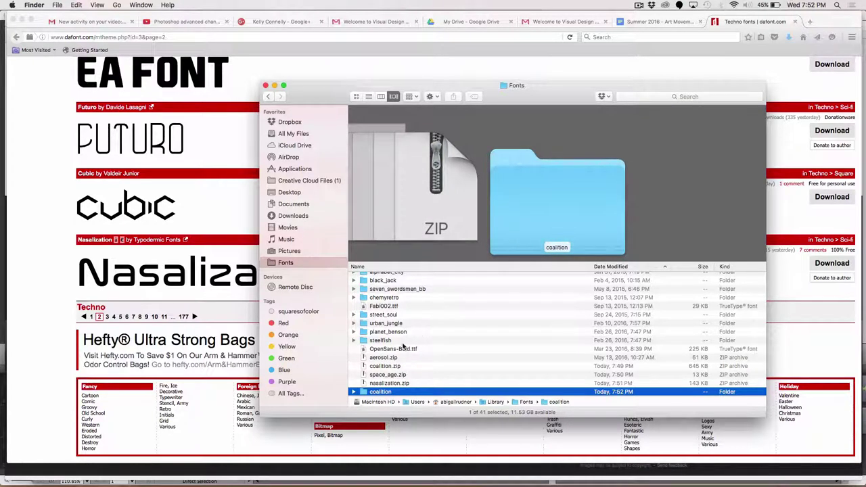
pyautogui.scroll(-2, 402, 345)
pyautogui.doubleClick(363, 383)
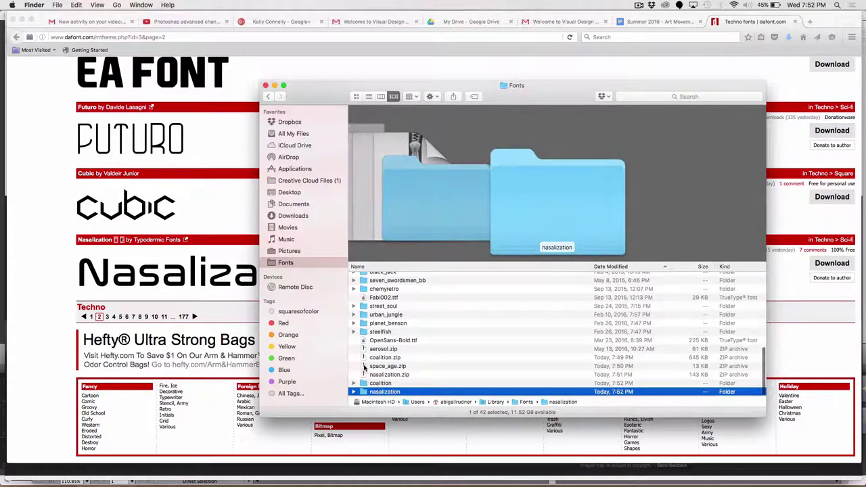
pyautogui.click(364, 366)
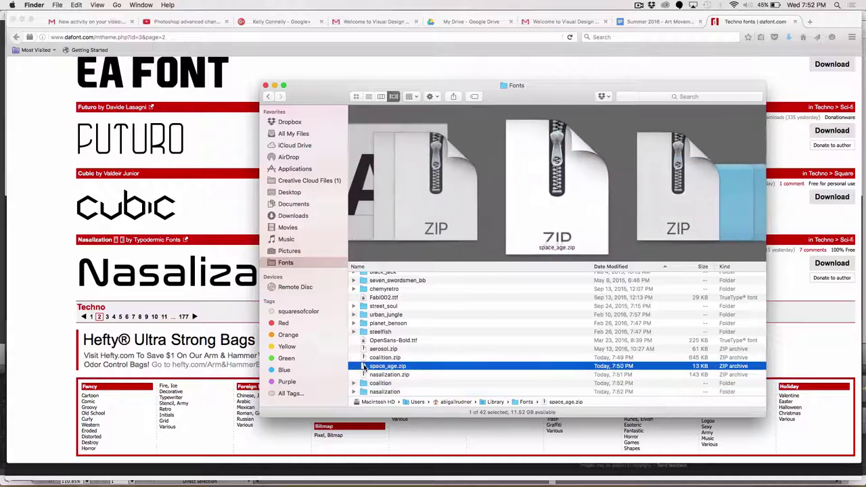
pyautogui.doubleClick(364, 366)
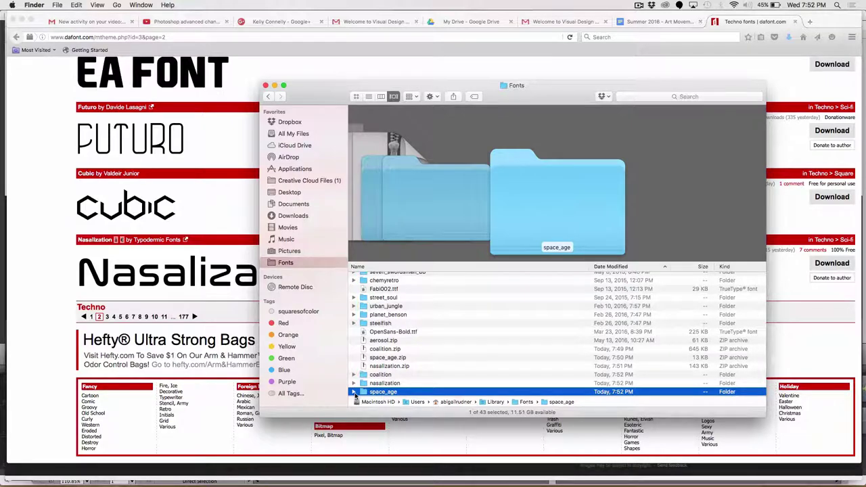
# Expand the space_age folder, preview Space.txt and select space age.ttf.
pyautogui.click(353, 392)
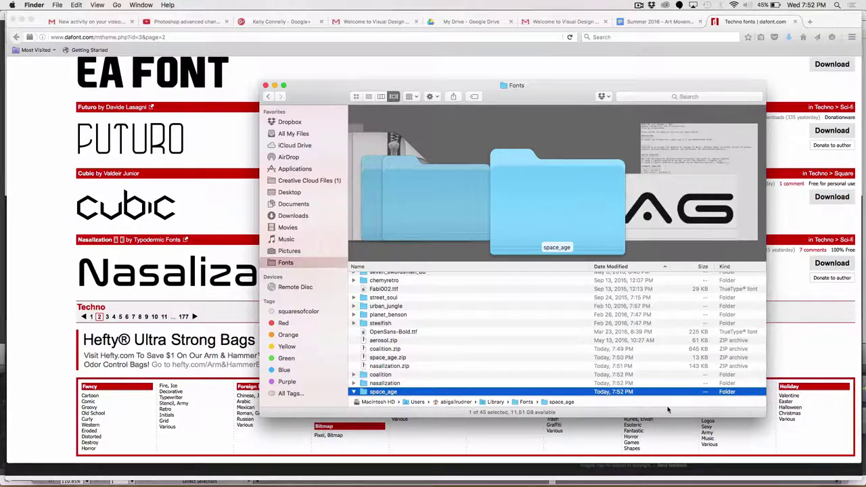
pyautogui.scroll(-2, 479, 374)
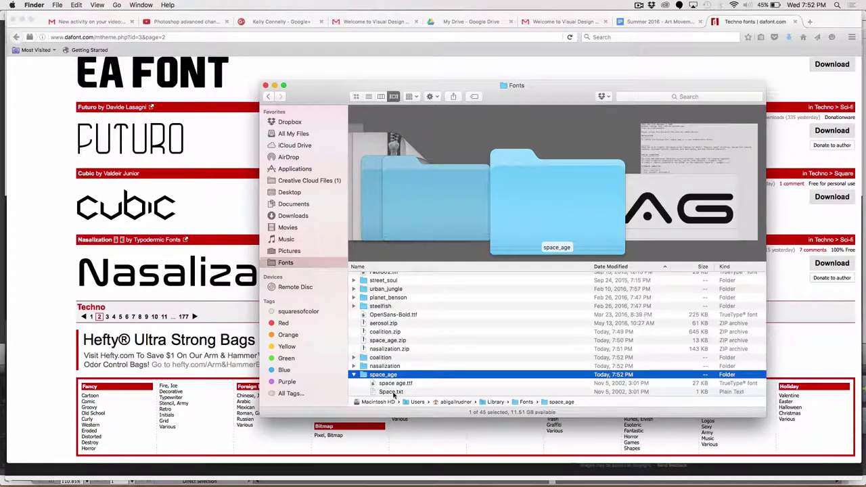
pyautogui.click(396, 392)
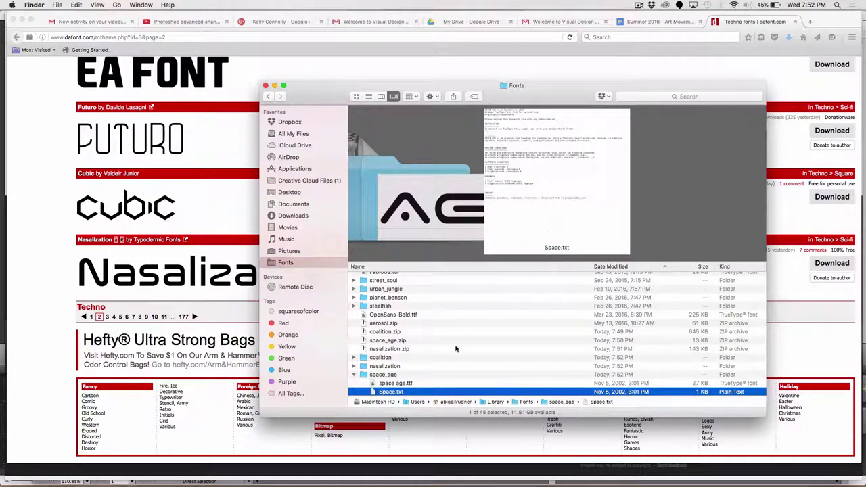
pyautogui.click(374, 383)
# Install the Space Age and Nasalization (nasalization-rg.ttf) fonts via Font Book.
pyautogui.doubleClick(372, 385)
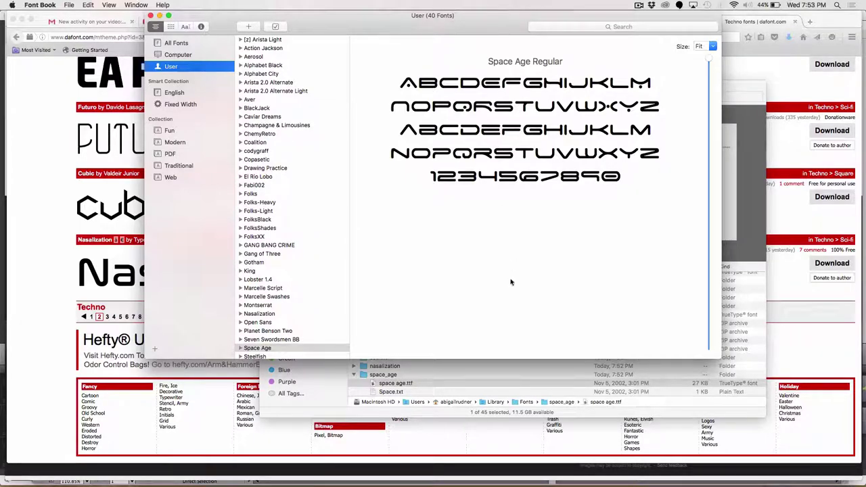
pyautogui.click(382, 386)
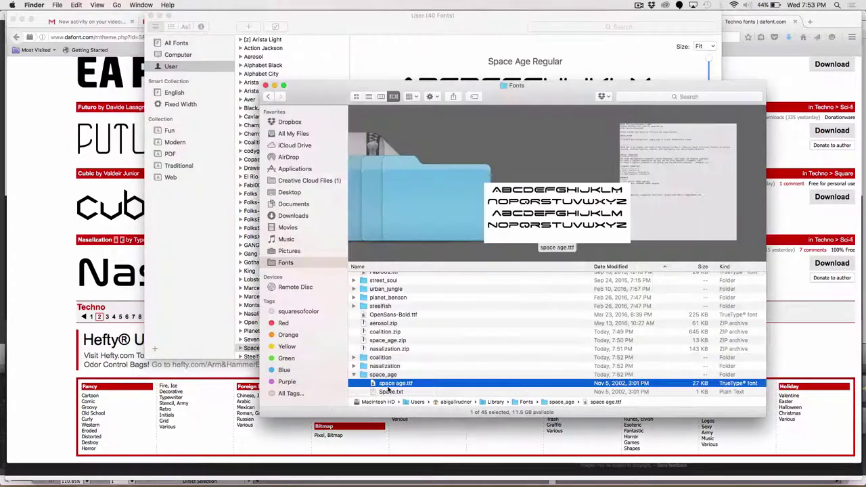
pyautogui.click(353, 365)
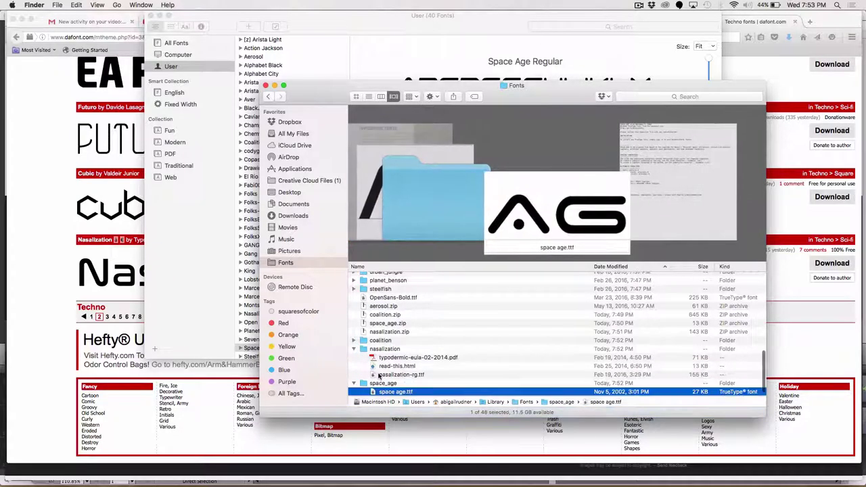
pyautogui.click(375, 374)
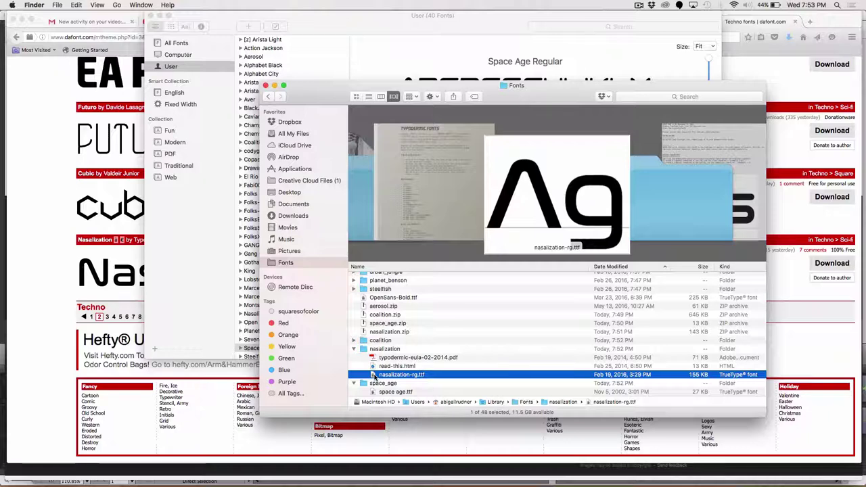
pyautogui.doubleClick(375, 374)
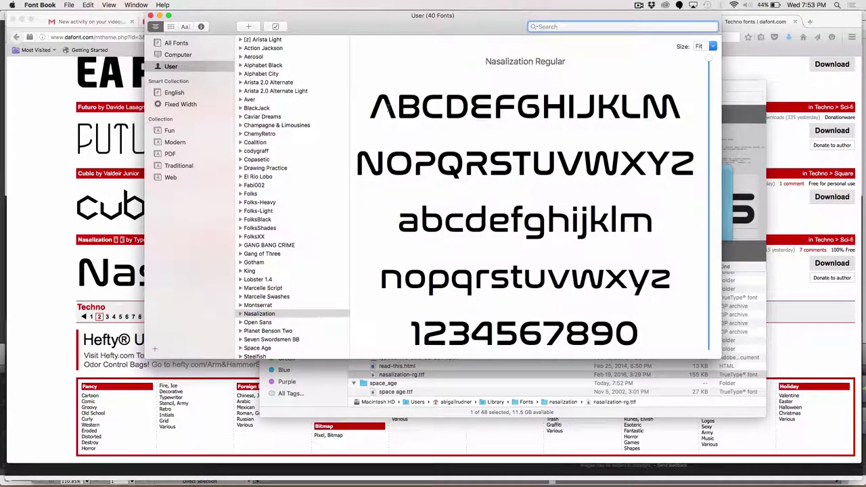
# Expand the coalition folder and open Coalition_v2.ttf in Font Book.
pyautogui.click(151, 16)
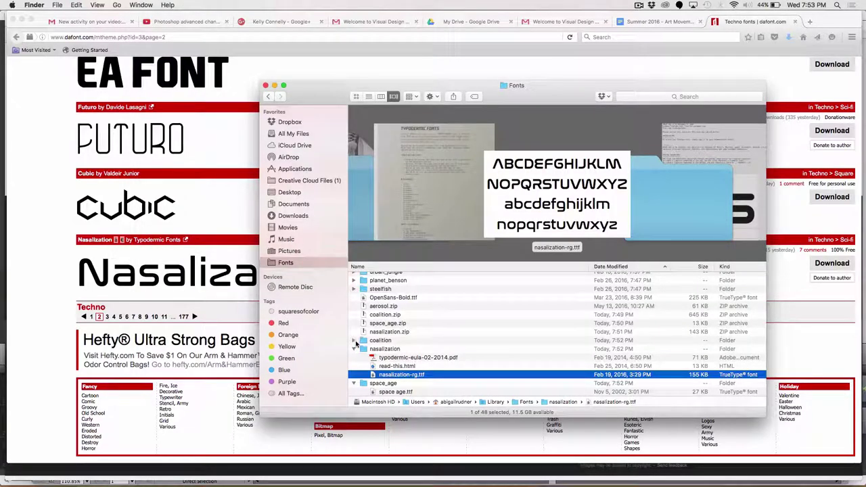
pyautogui.click(353, 340)
pyautogui.scroll(-1, 372, 351)
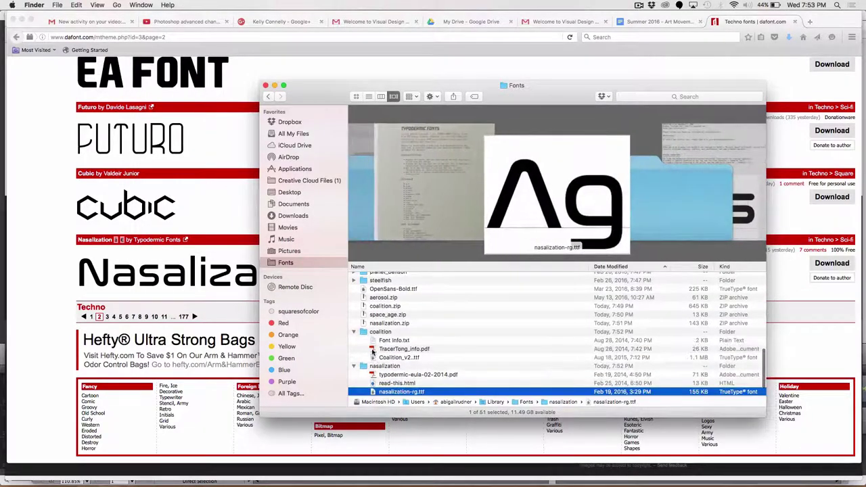
pyautogui.click(373, 357)
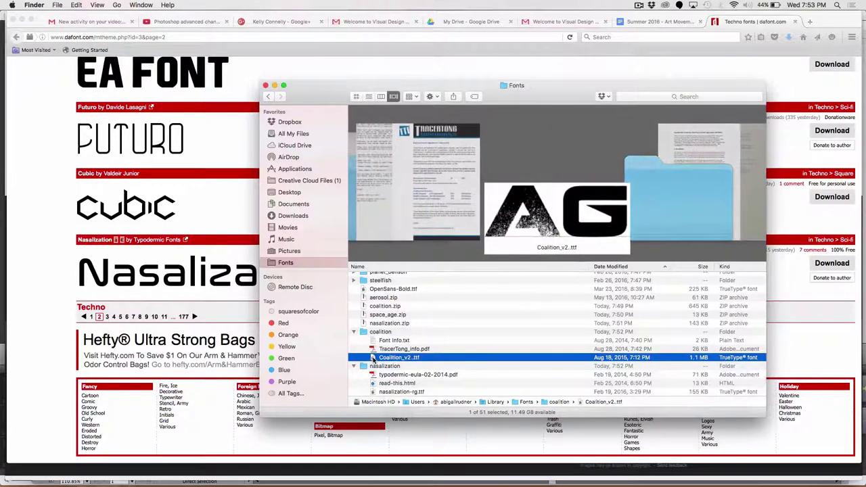
pyautogui.doubleClick(372, 357)
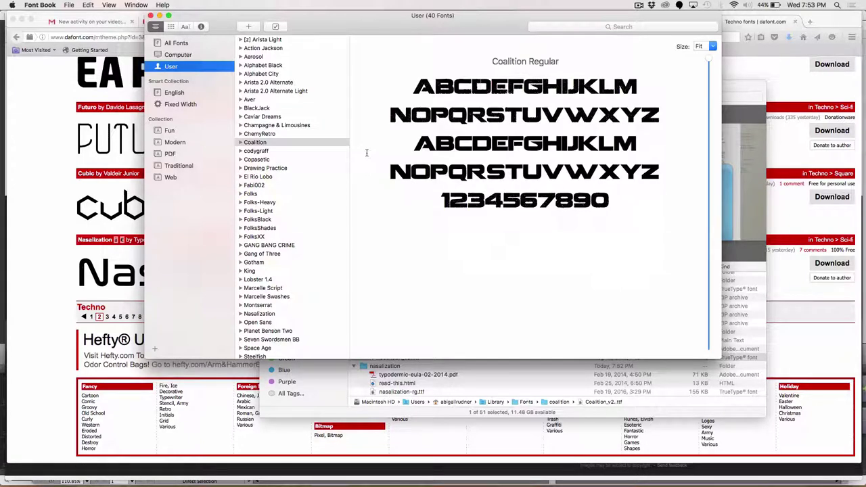
# Expand Coalition in Font Book, preview its Regular face, then switch back to Illustrator.
pyautogui.click(240, 142)
pyautogui.click(253, 150)
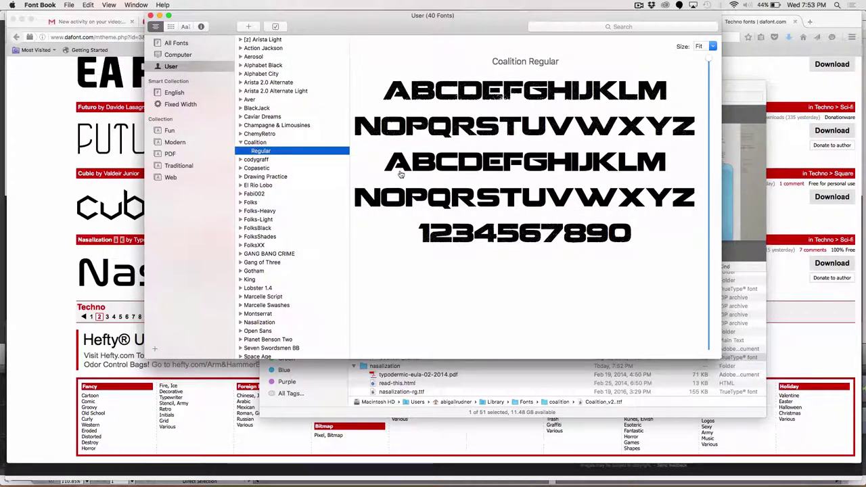
pyautogui.press('super+Tab')
pyautogui.press('super+Tab')
pyautogui.press('super+Tab')
pyautogui.press('super+Tab')
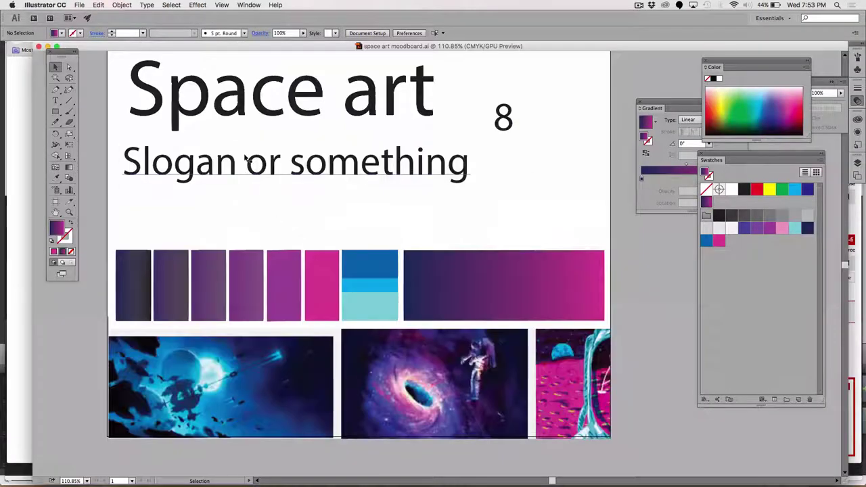
# Filter the Space art headline's font list by 'ca' to look for Coalition, then close it unchanged.
pyautogui.click(228, 116)
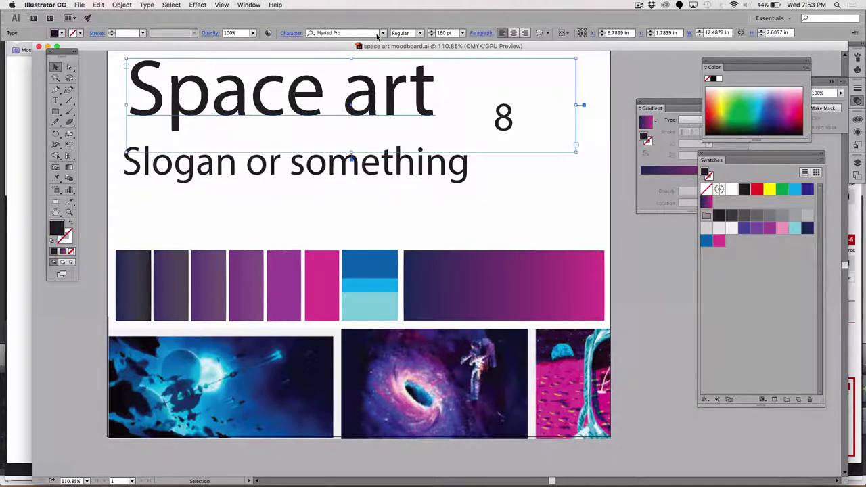
pyautogui.click(383, 33)
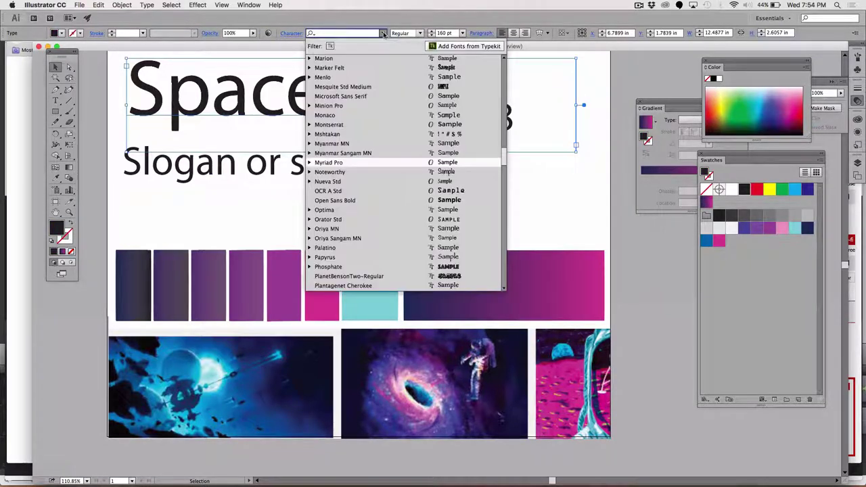
pyautogui.write('ca')
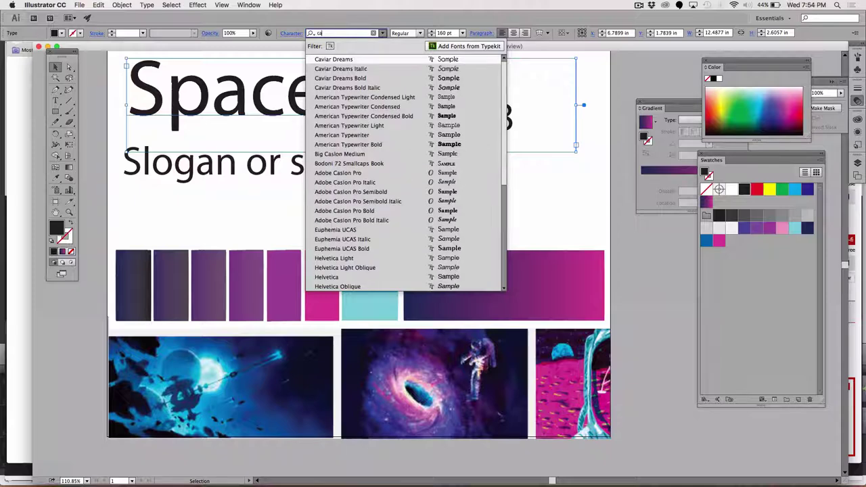
pyautogui.scroll(-1, 374, 121)
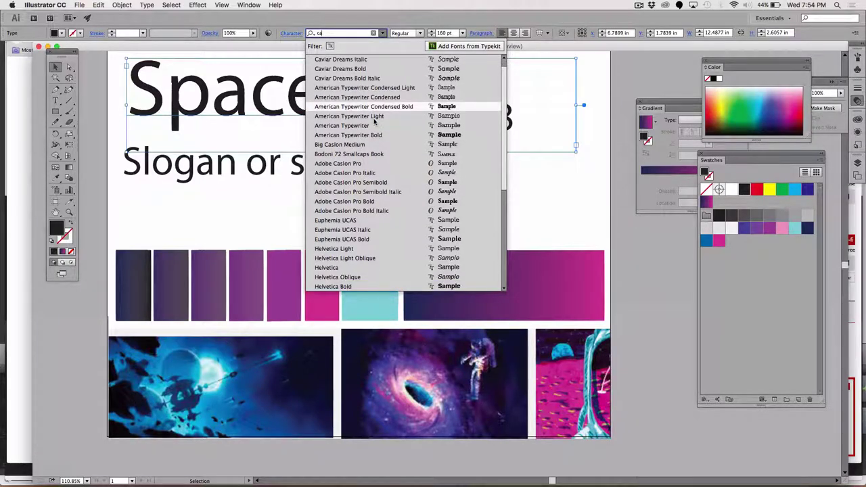
pyautogui.scroll(1, 374, 120)
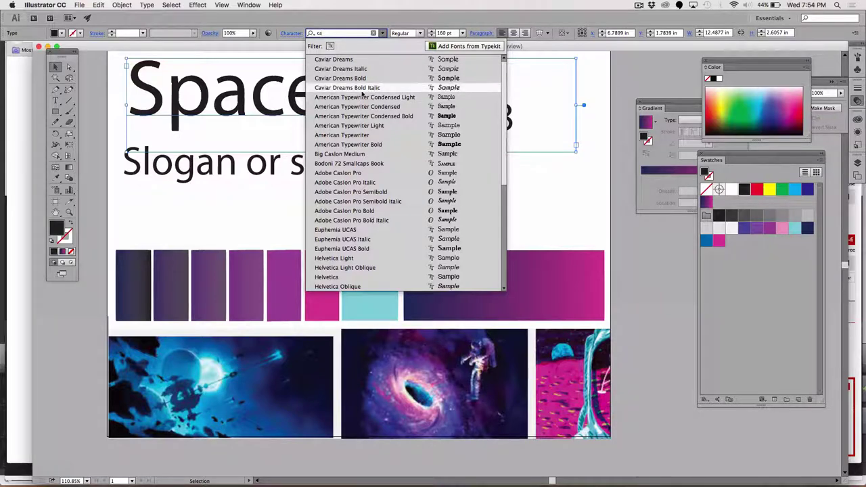
pyautogui.click(100, 220)
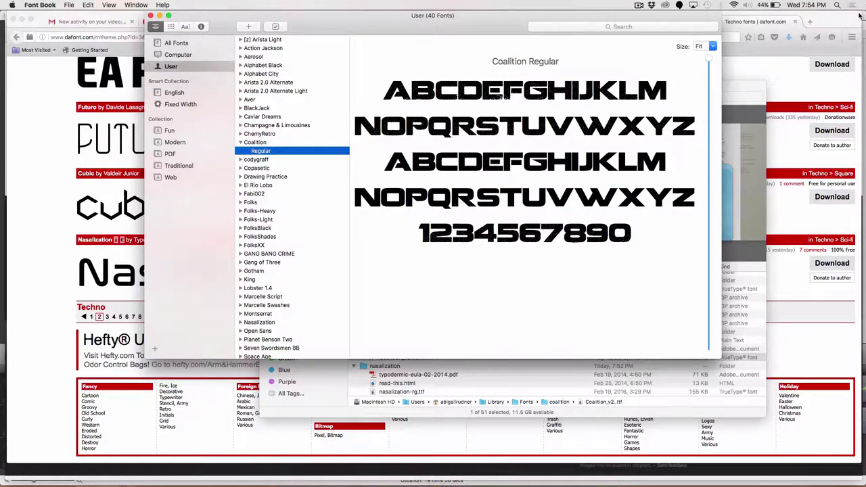
# Relaunch Adobe Illustrator CC 2015 from Spotlight and dismiss the What's New screen.
pyautogui.click(837, 6)
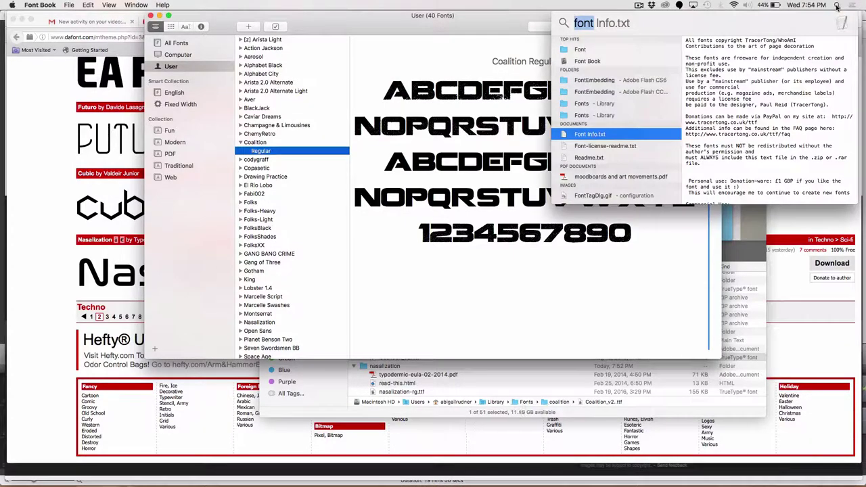
pyautogui.write('fllustra')
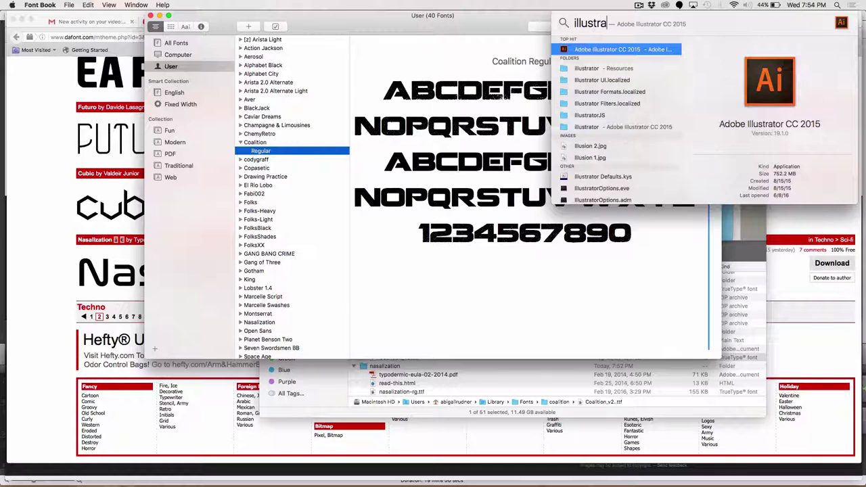
pyautogui.write('t')
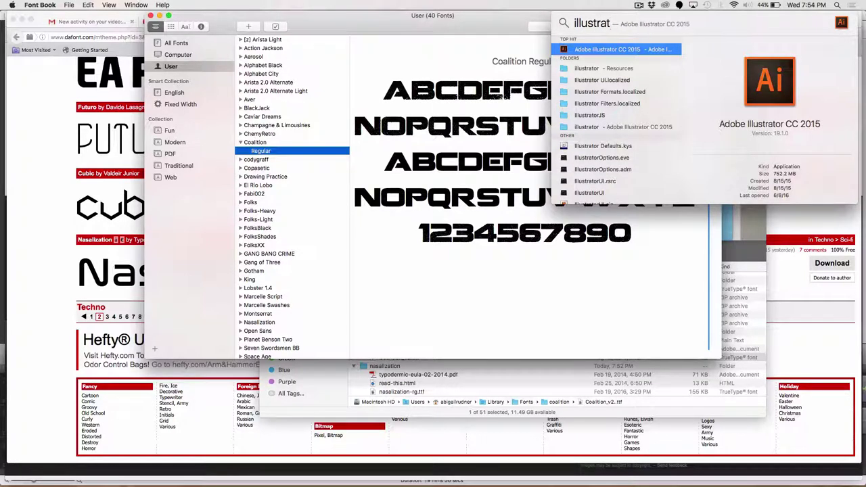
pyautogui.write('o')
pyautogui.press('Return')
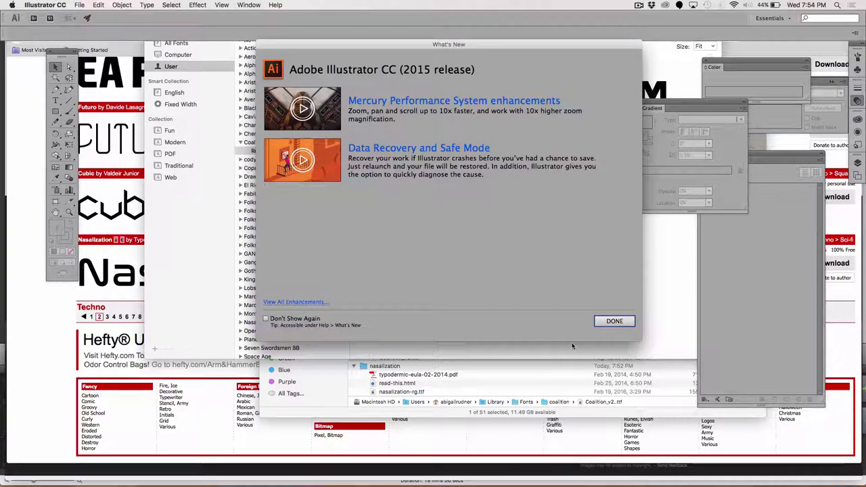
pyautogui.click(616, 322)
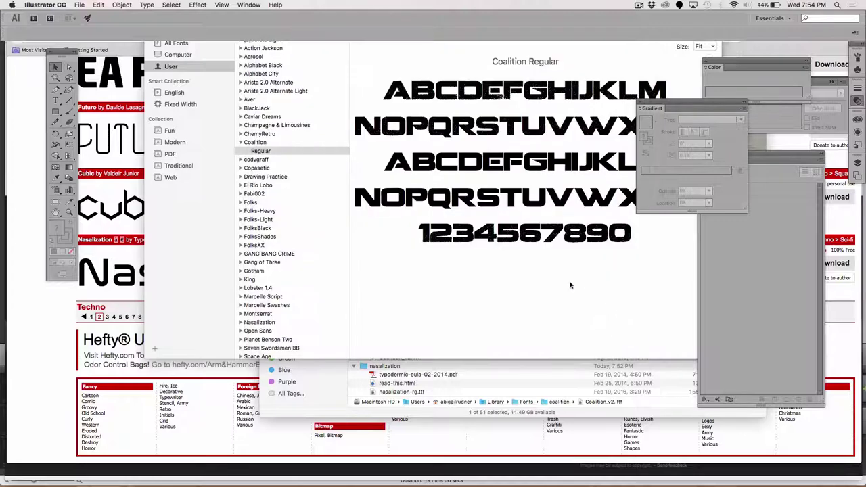
# Reopen space art moodboard.ai from the recent files list.
pyautogui.click(79, 5)
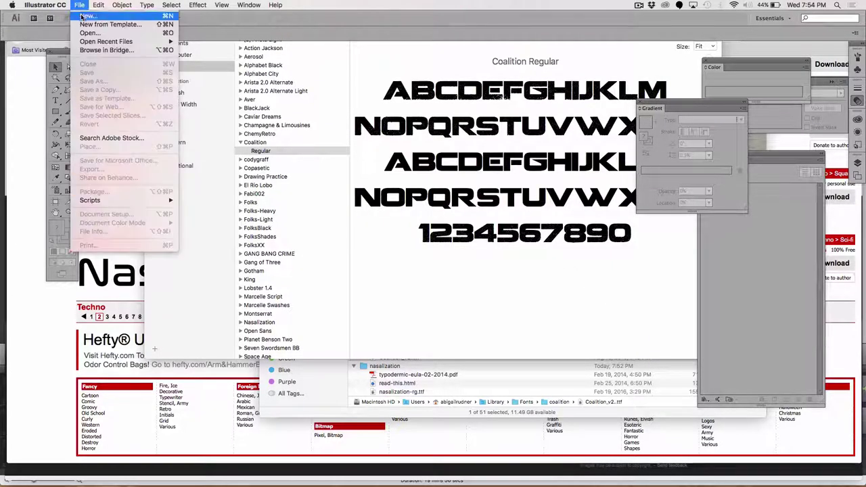
pyautogui.moveTo(93, 42)
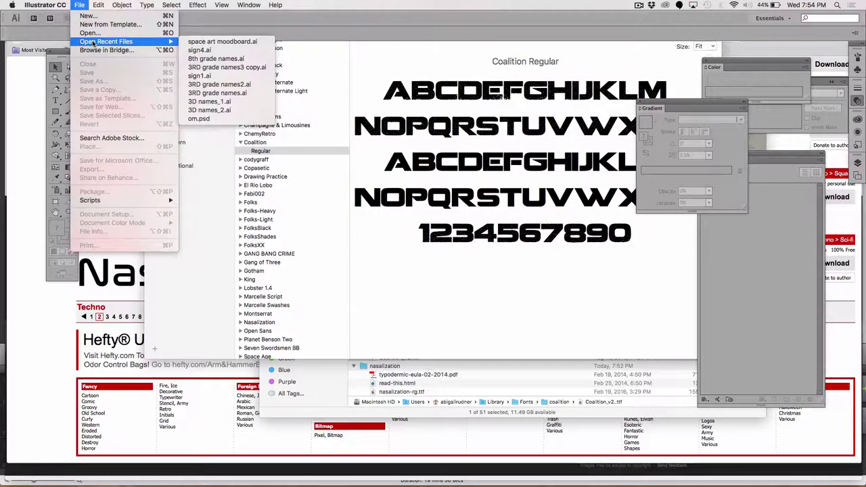
pyautogui.click(256, 43)
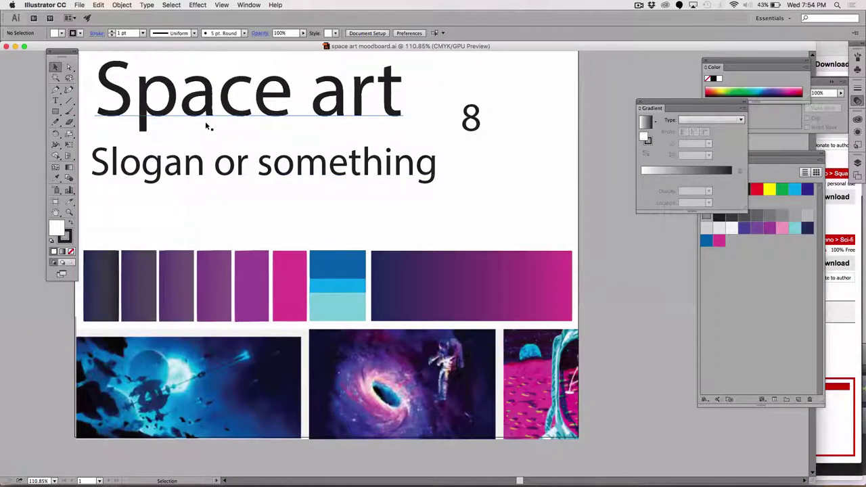
# Set the Space art headline's font to Coalition.
pyautogui.click(205, 120)
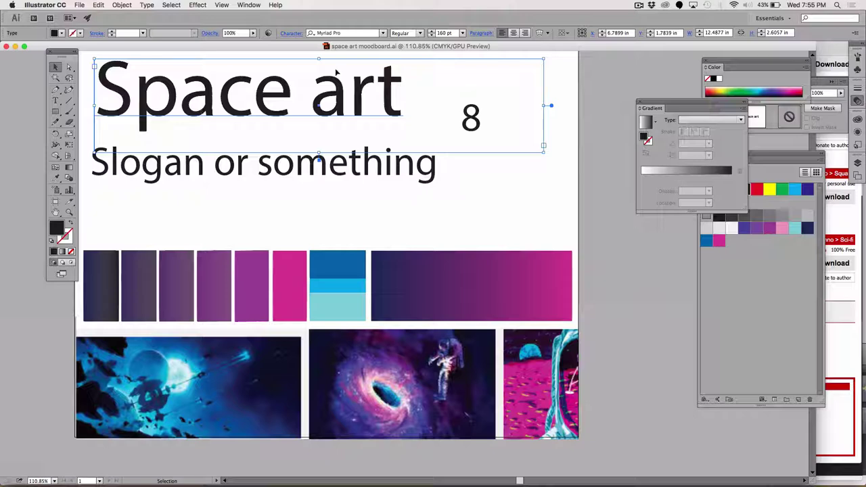
pyautogui.click(352, 34)
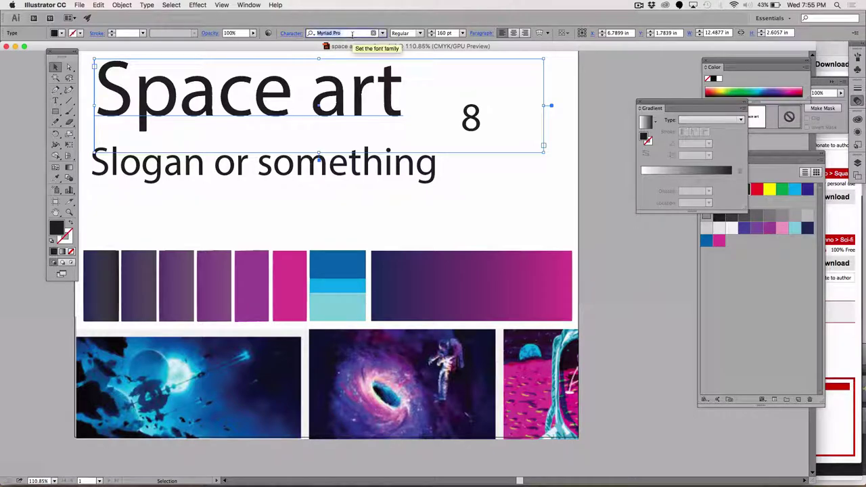
pyautogui.write('coa')
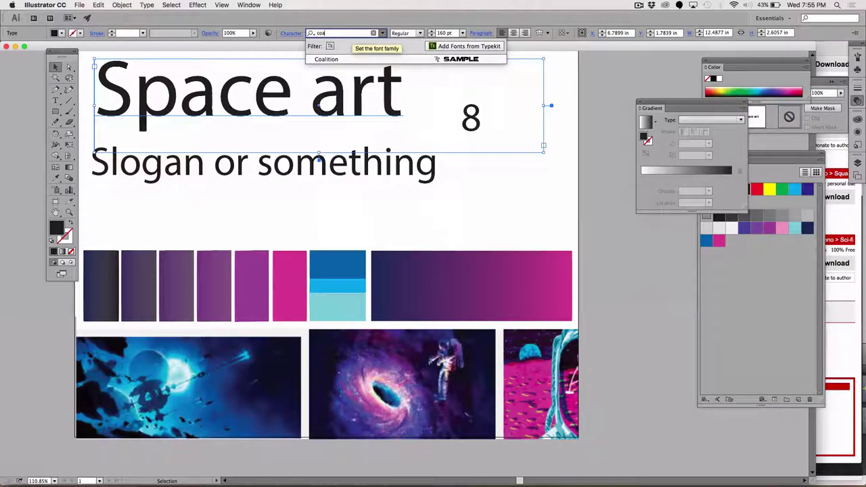
pyautogui.click(324, 59)
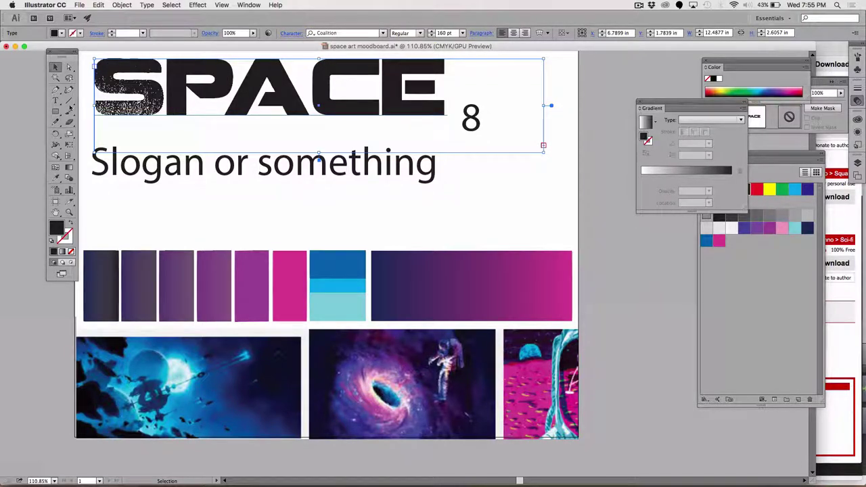
# Retype the headline letters after the S so the title reads SPACE, then select the slogan.
pyautogui.click(57, 101)
pyautogui.moveTo(170, 85); pyautogui.dragTo(437, 90)
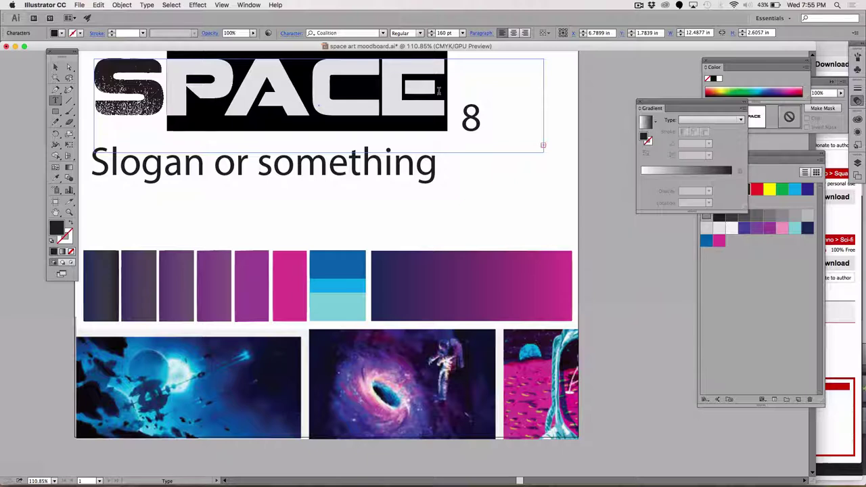
pyautogui.write('ARTACE')
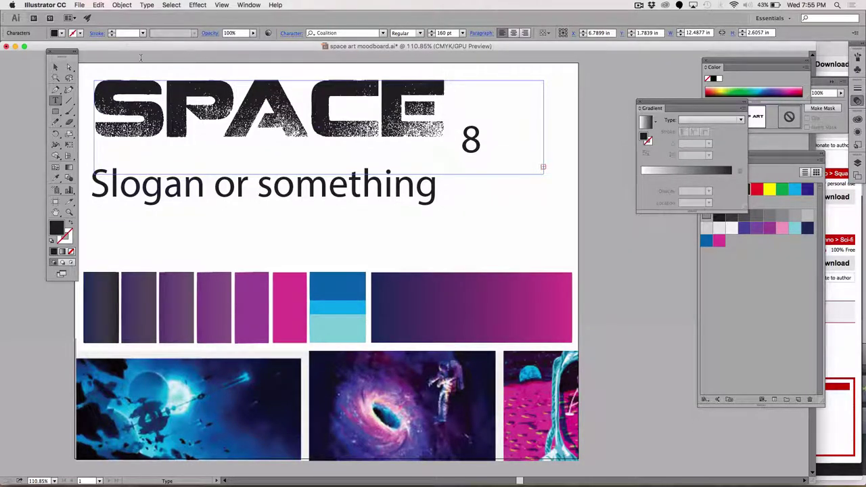
pyautogui.click(55, 67)
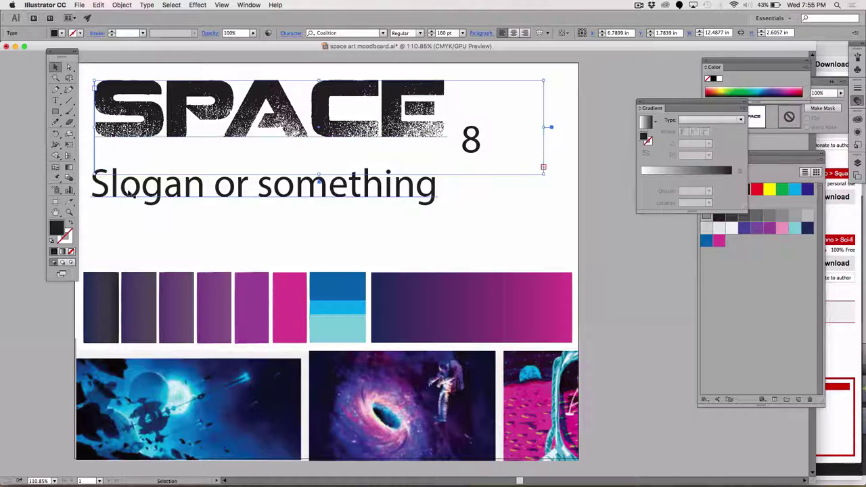
pyautogui.click(131, 193)
# Move the slogan slightly lower and retype it as 'Humans facination'.
pyautogui.moveTo(131, 192); pyautogui.dragTo(131, 213)
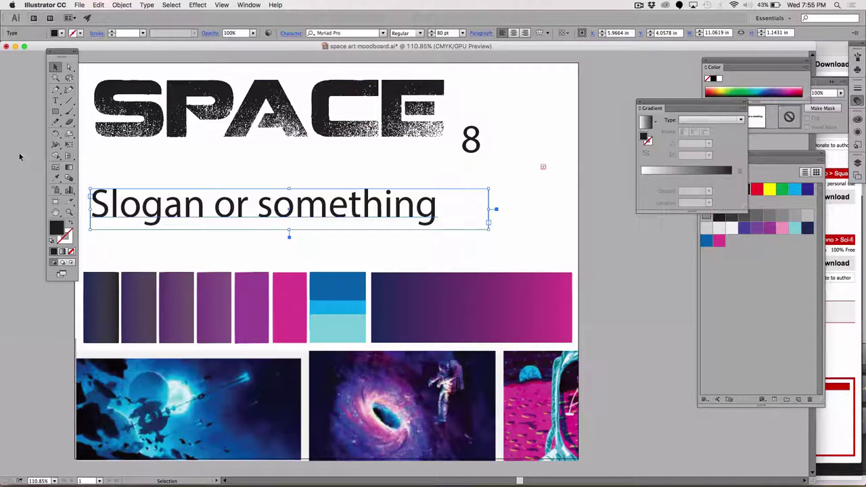
pyautogui.click(56, 100)
pyautogui.moveTo(92, 203); pyautogui.dragTo(463, 225)
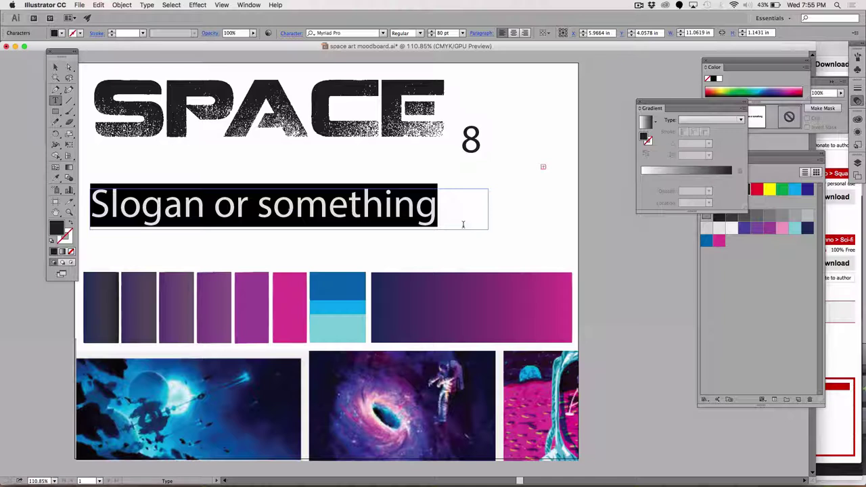
pyautogui.write('Huma')
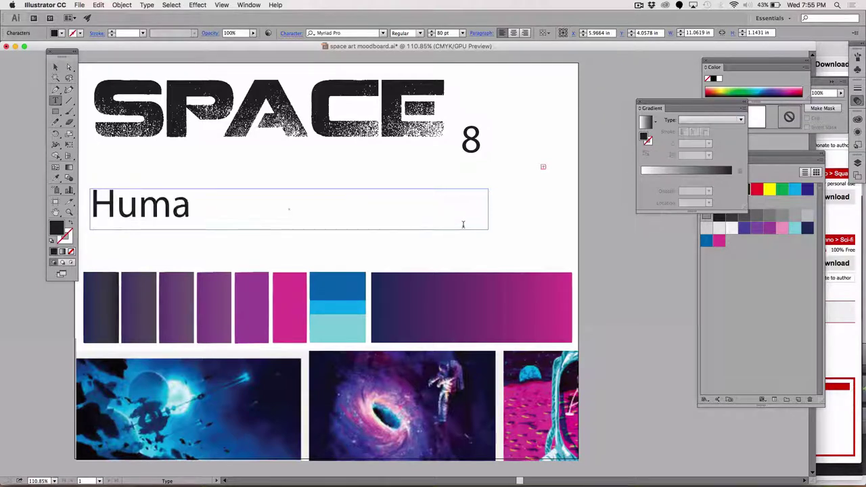
pyautogui.write('ns ')
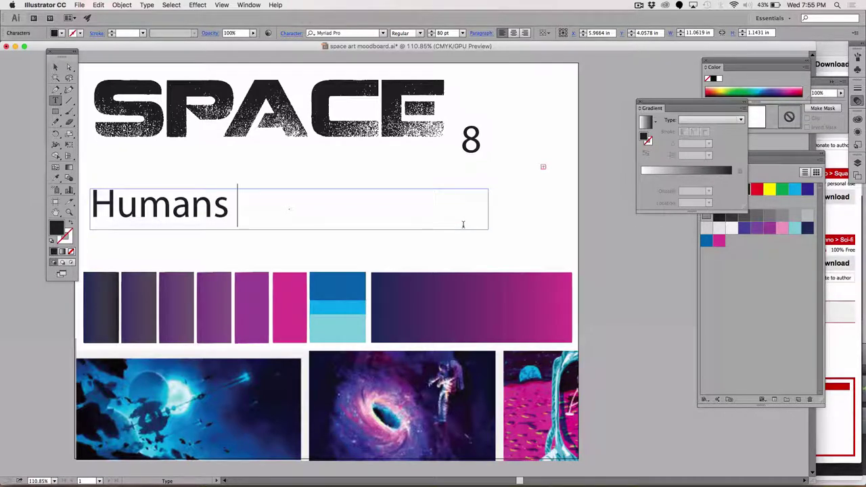
pyautogui.write('facinatio')
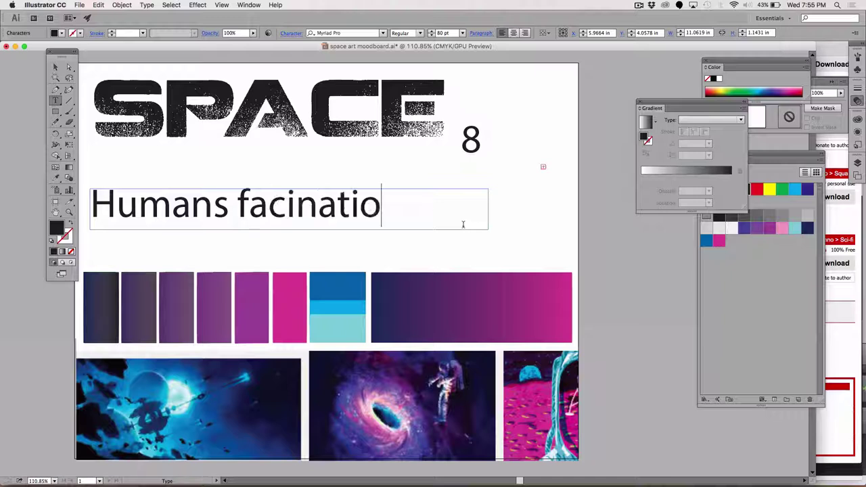
pyautogui.write('n')
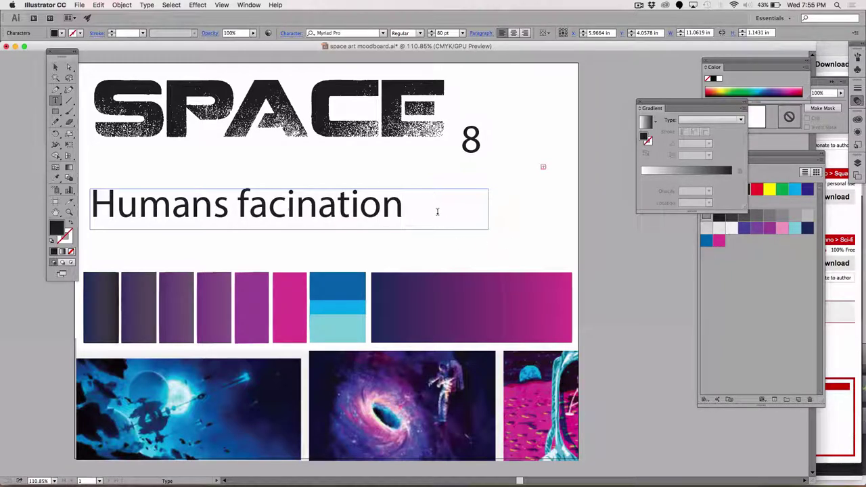
pyautogui.hotkey('shift', 'Left')
pyautogui.hotkey('shift', 'Left')
pyautogui.hotkey('shift', 'Left')
pyautogui.hotkey('shift', 'Left')
pyautogui.hotkey('shift', 'Left')
pyautogui.hotkey('shift', 'Left')
pyautogui.hotkey('shift', 'Left')
pyautogui.hotkey('shift', 'Left')
pyautogui.hotkey('shift', 'Left')
pyautogui.hotkey('shift', 'Left')
pyautogui.hotkey('shift', 'Left')
pyautogui.hotkey('shift', 'Left')
pyautogui.hotkey('shift', 'Left')
pyautogui.hotkey('shift', 'Left')
pyautogui.hotkey('shift', 'Left')
pyautogui.hotkey('shift', 'Left')
pyautogui.hotkey('shift', 'Left')
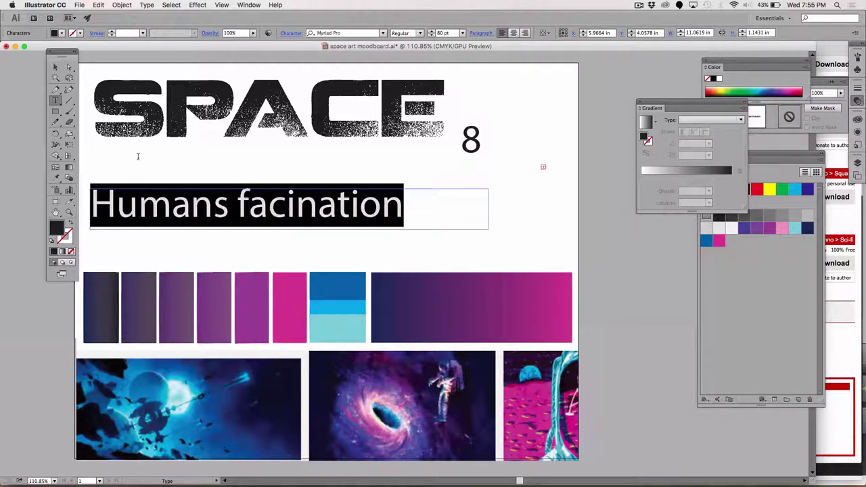
# Set the 'Humans facination' slogan in NasalizationRg-Regular.
pyautogui.click(382, 35)
pyautogui.click(382, 35)
pyautogui.click(383, 34)
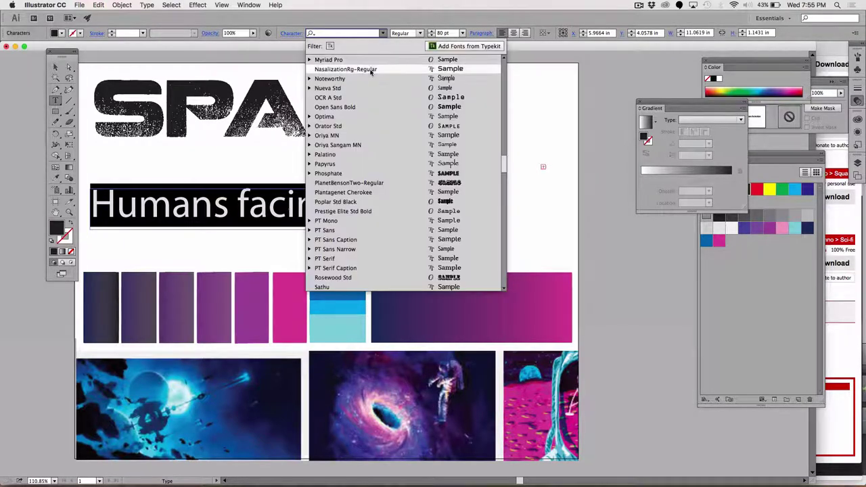
pyautogui.click(371, 70)
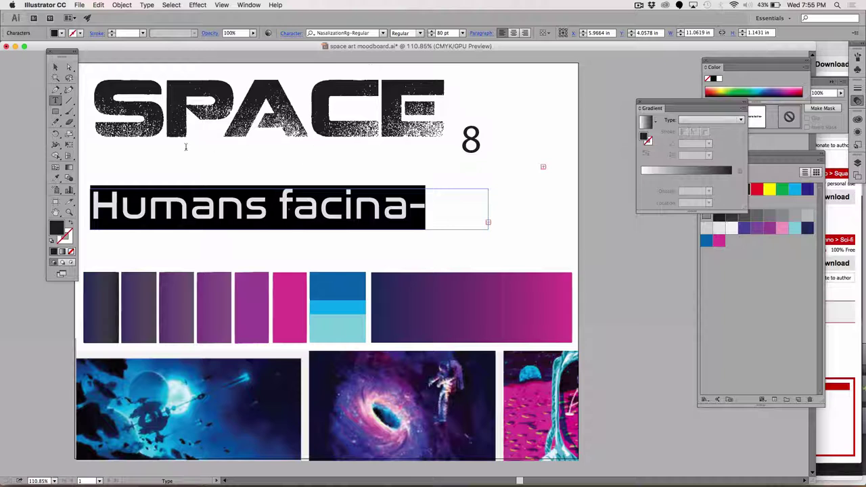
pyautogui.click(284, 213)
pyautogui.press('Delete')
pyautogui.press('Delete')
pyautogui.press('Delete')
pyautogui.press('Delete')
pyautogui.press('Delete')
pyautogui.press('Delete')
pyautogui.press('Delete')
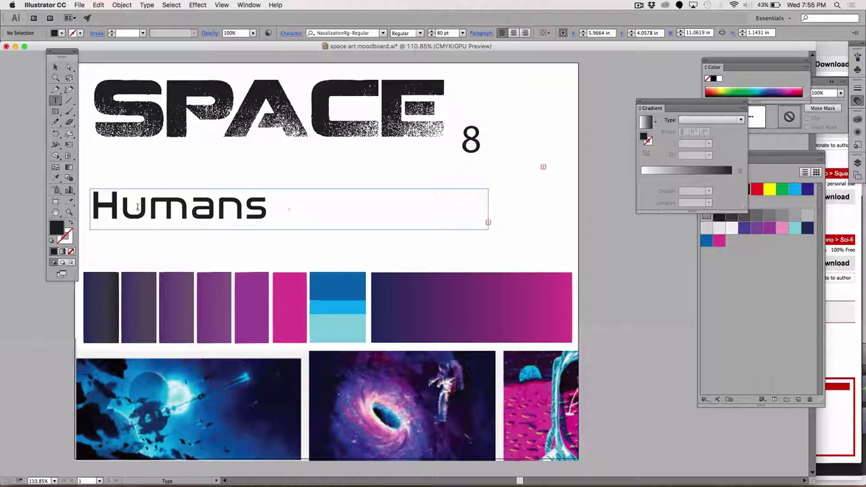
# Enlarge the slogan frame so it wraps to two lines, move it under SPACE, and select the text.
pyautogui.click(98, 210)
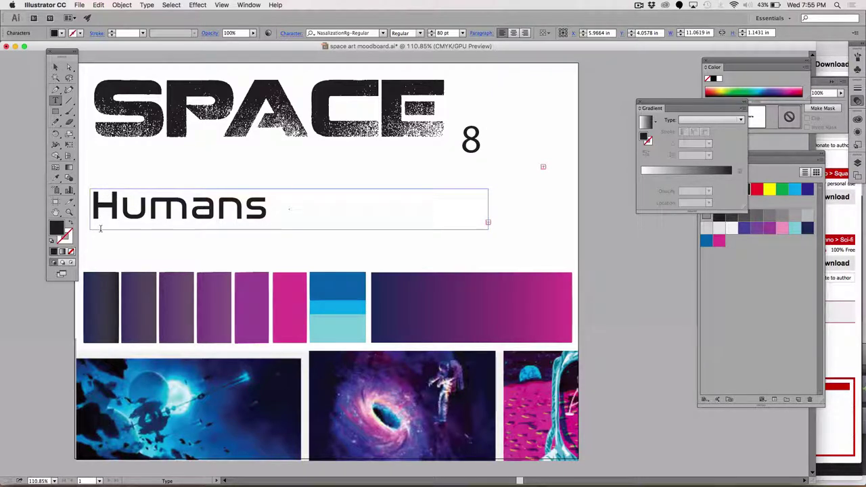
pyautogui.press('Escape')
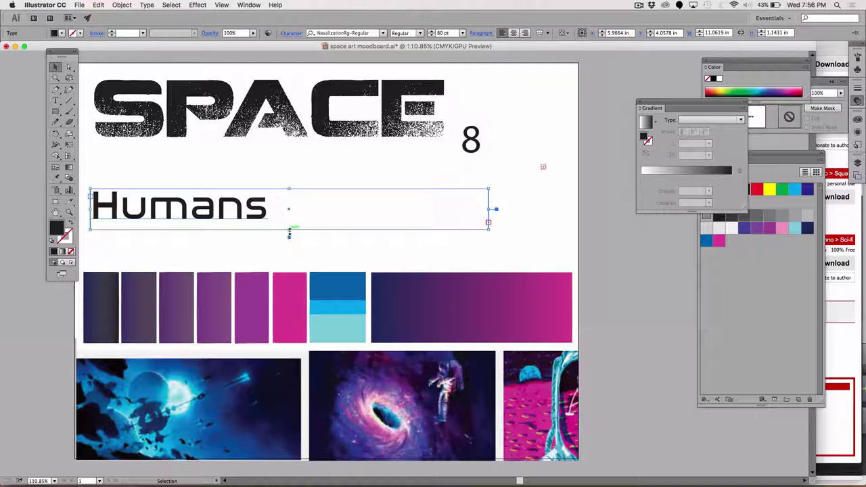
pyautogui.moveTo(289, 234); pyautogui.dragTo(289, 279)
pyautogui.moveTo(174, 215); pyautogui.dragTo(176, 175)
pyautogui.press('t')
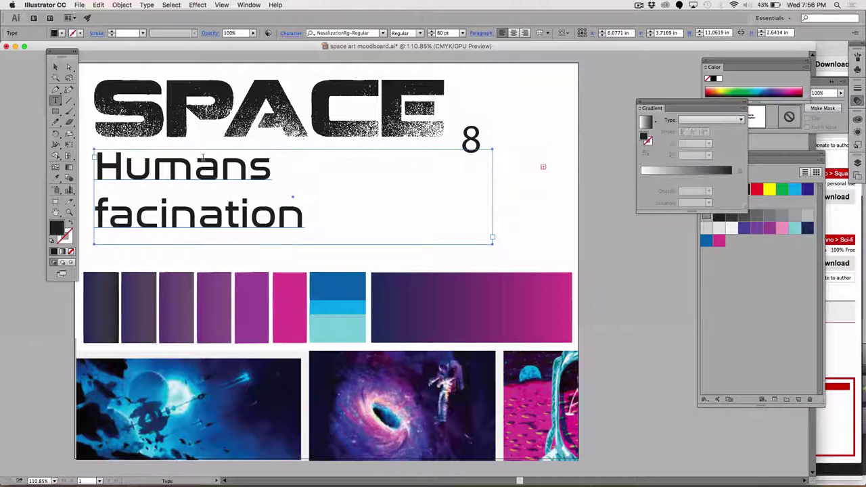
pyautogui.moveTo(304, 218); pyautogui.dragTo(89, 161)
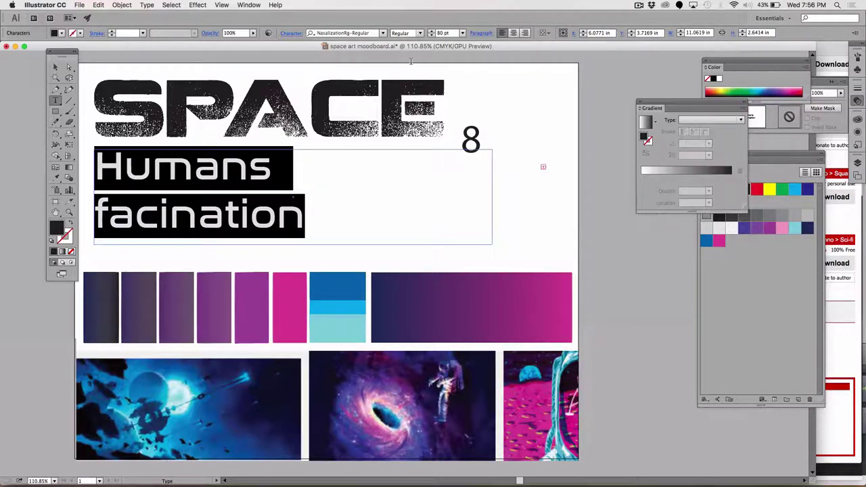
# Close the Gradient panel, open the Character panel, and set the slogan's leading to 80 pt.
pyautogui.click(640, 105)
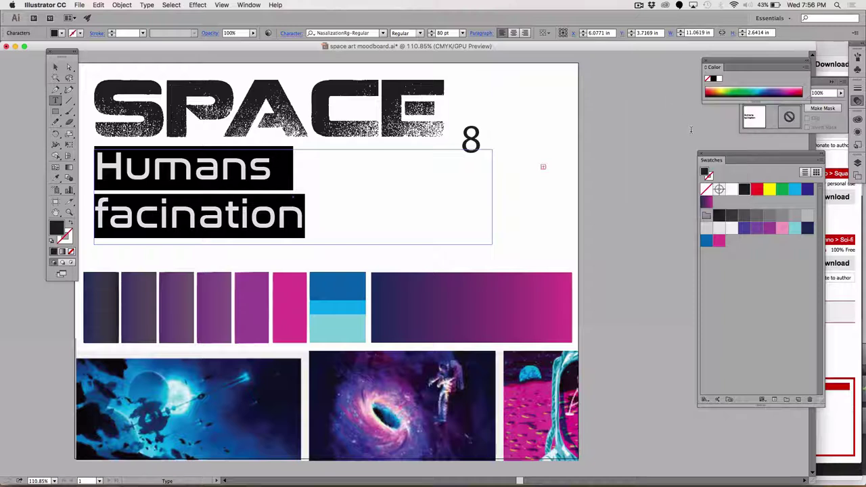
pyautogui.click(247, 4)
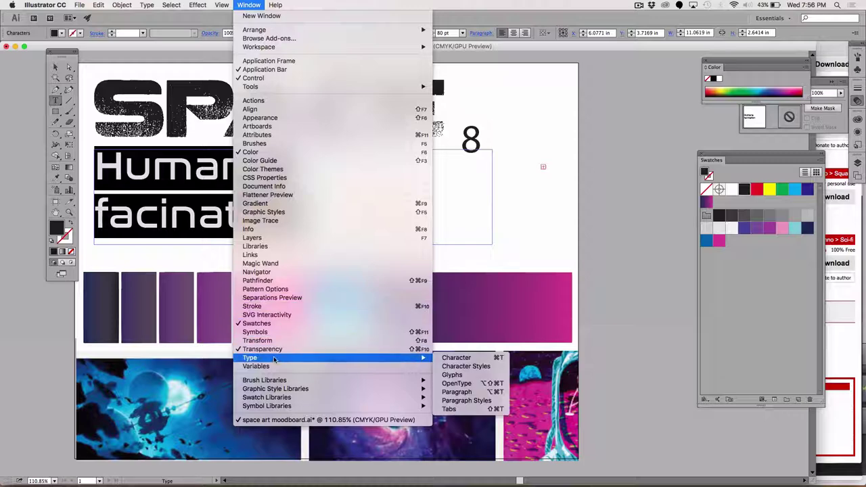
pyautogui.moveTo(347, 359)
pyautogui.click(463, 357)
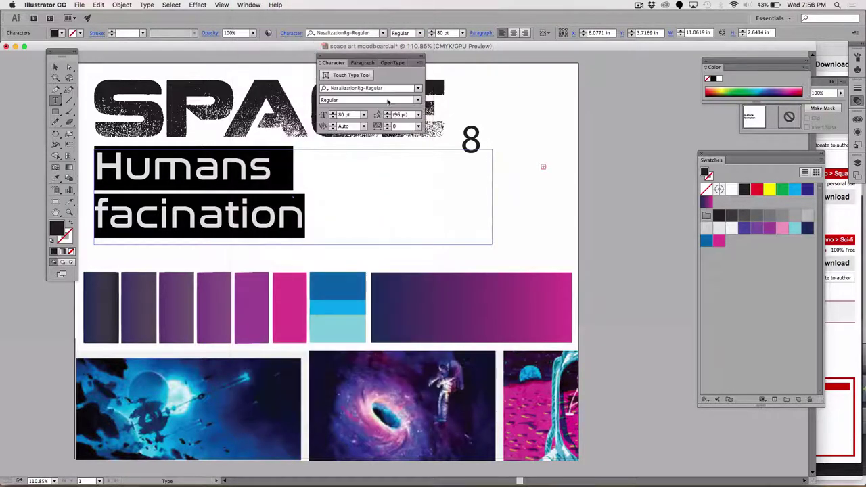
pyautogui.moveTo(336, 52); pyautogui.dragTo(606, 58)
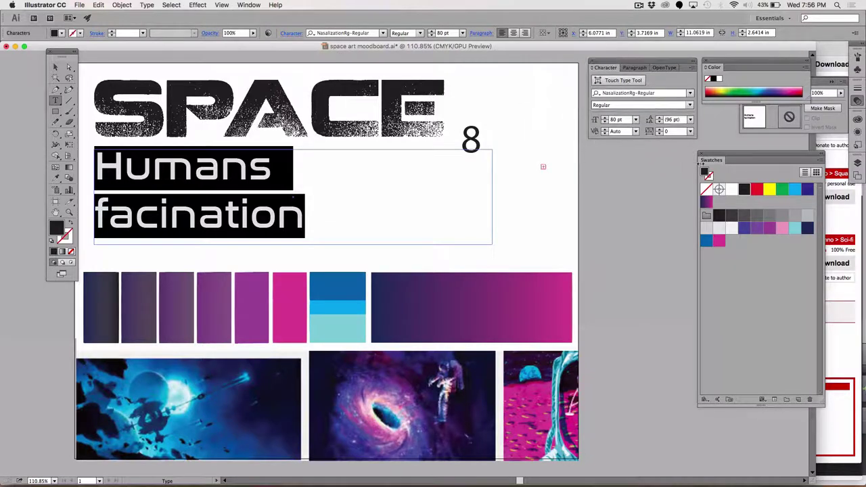
pyautogui.click(678, 119)
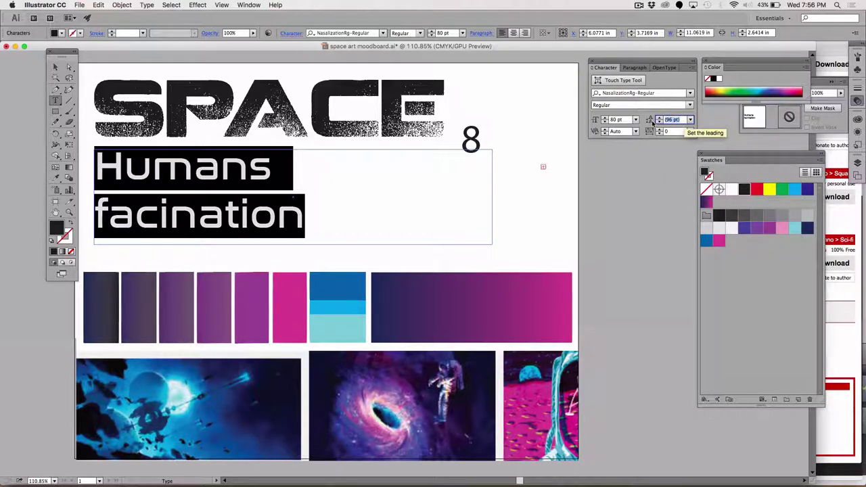
pyautogui.write('80')
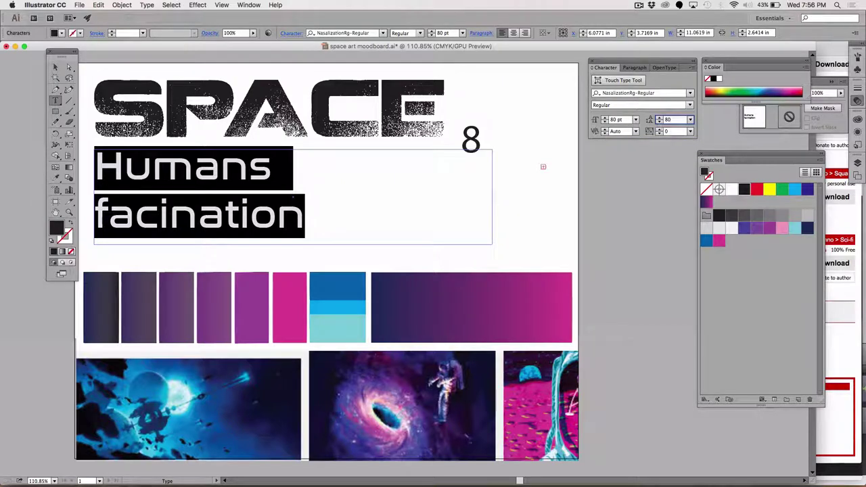
pyautogui.press('Return')
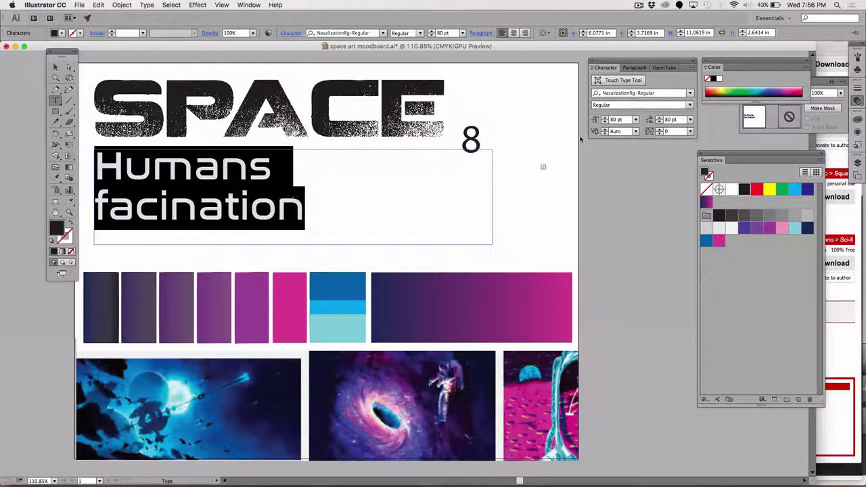
# Tighten the slogan's leading further, first to 70 pt, then to 65 pt.
pyautogui.click(347, 197)
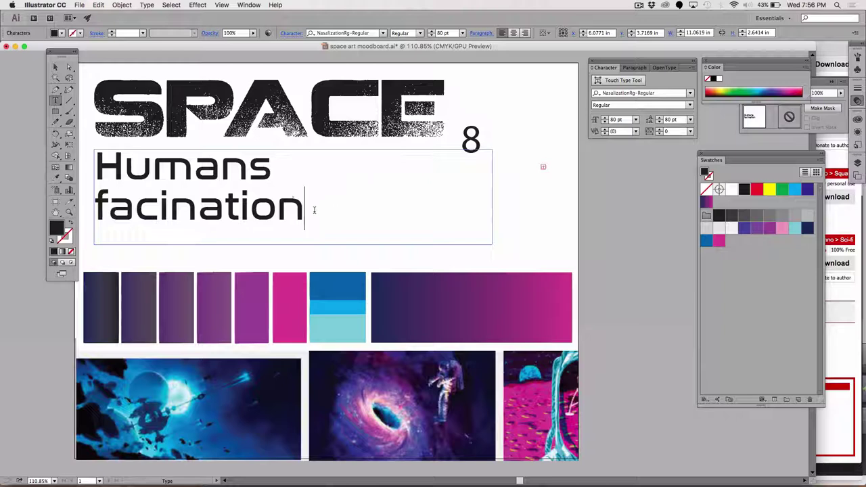
pyautogui.moveTo(310, 207); pyautogui.dragTo(86, 152)
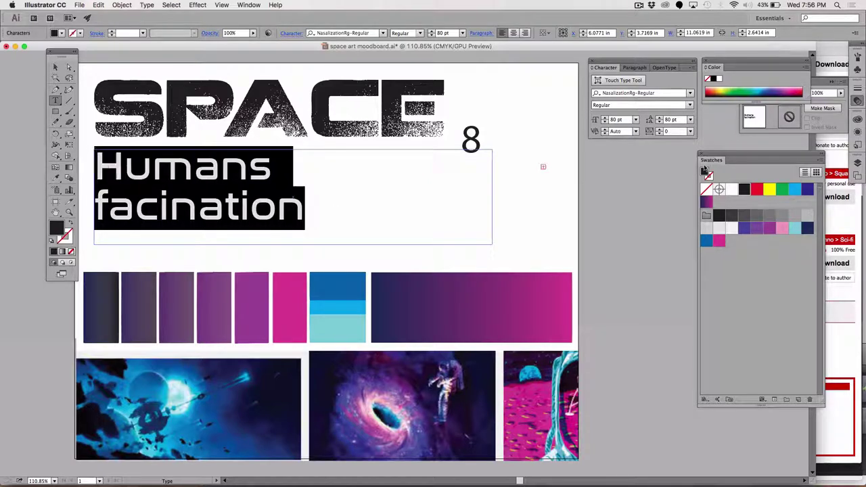
pyautogui.click(668, 120)
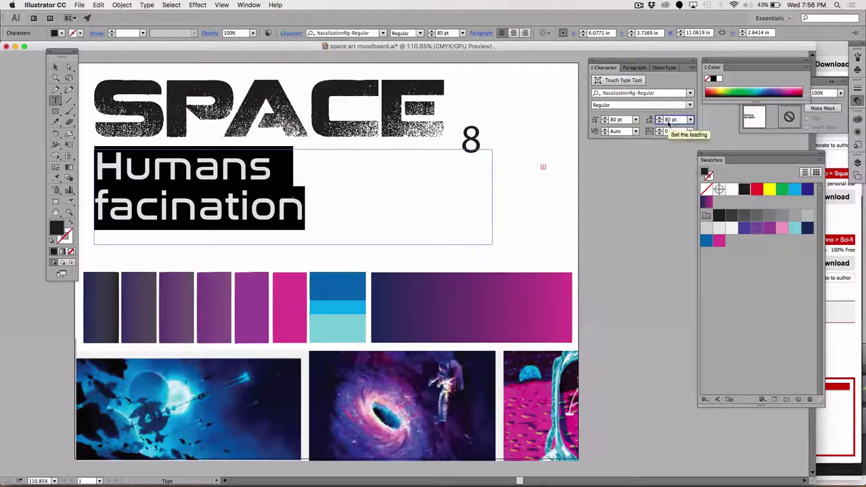
pyautogui.write('70')
pyautogui.press('Return')
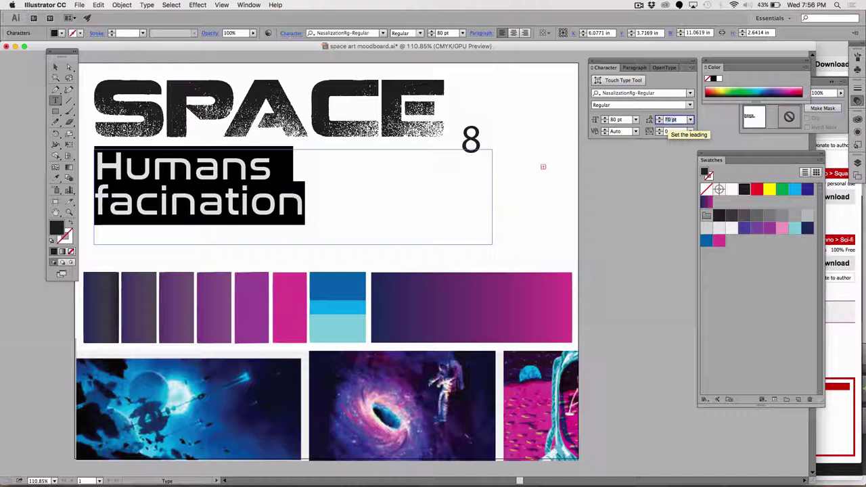
pyautogui.press('Down')
pyautogui.press('Down')
pyautogui.press('Down')
pyautogui.press('Down')
pyautogui.press('Down')
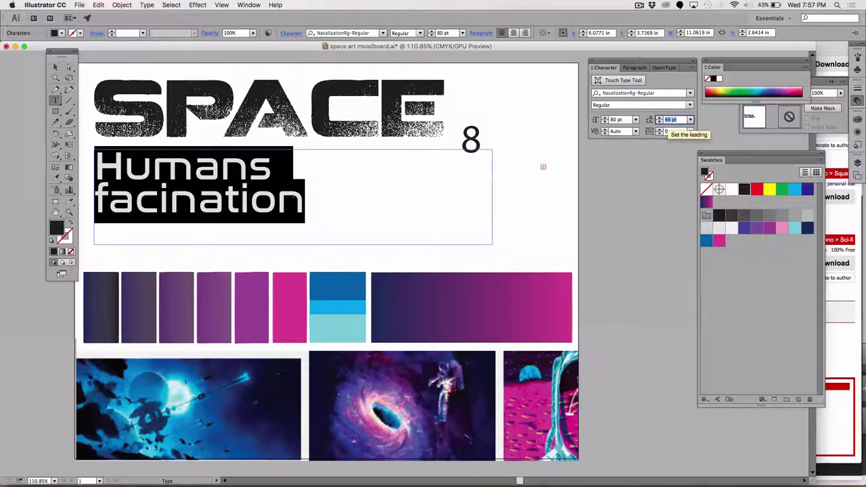
pyautogui.click(666, 119)
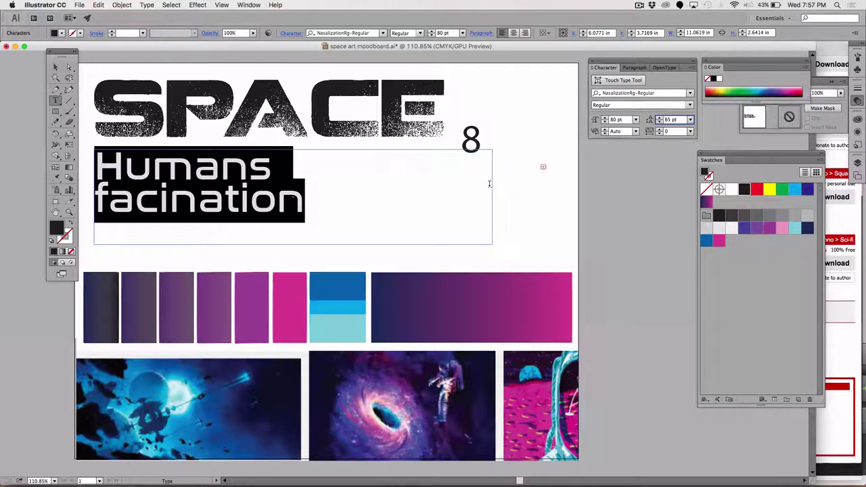
pyautogui.click(512, 194)
# Resize the 8's text frame, move it beside 'facination', and select the 8 to check its font.
pyautogui.doubleClick(468, 139)
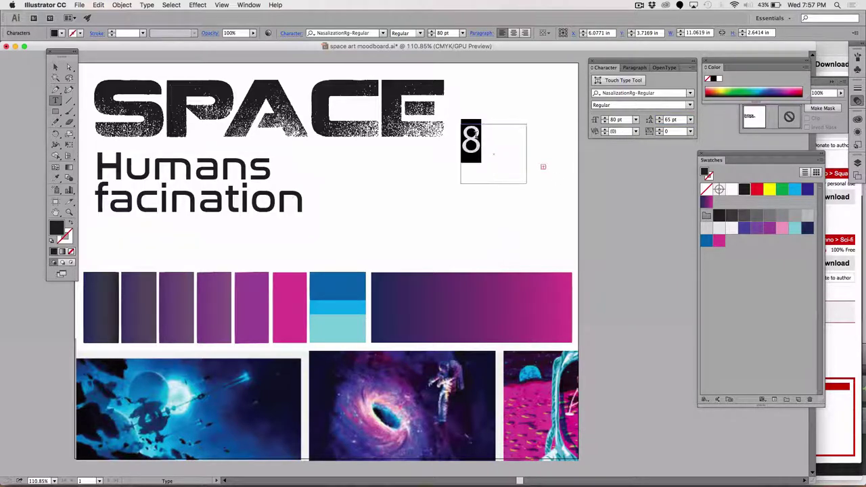
pyautogui.click(55, 77)
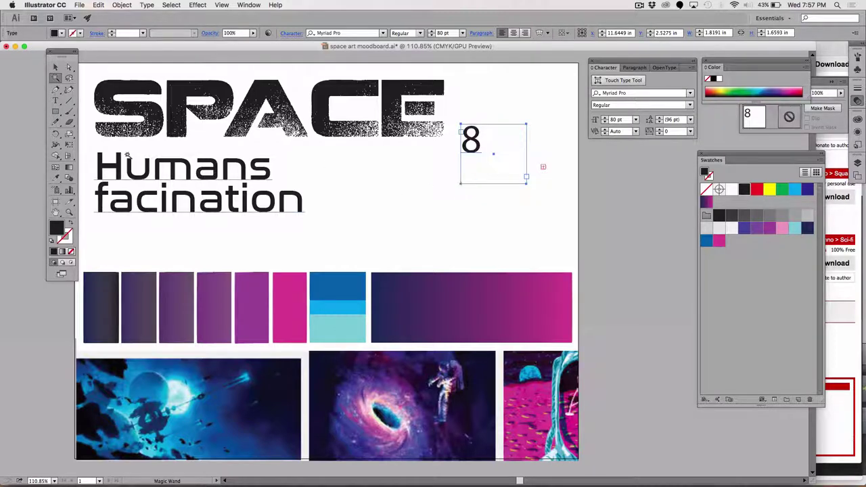
pyautogui.click(56, 67)
pyautogui.moveTo(460, 184); pyautogui.dragTo(408, 246)
pyautogui.moveTo(409, 154); pyautogui.dragTo(349, 213)
pyautogui.click(56, 100)
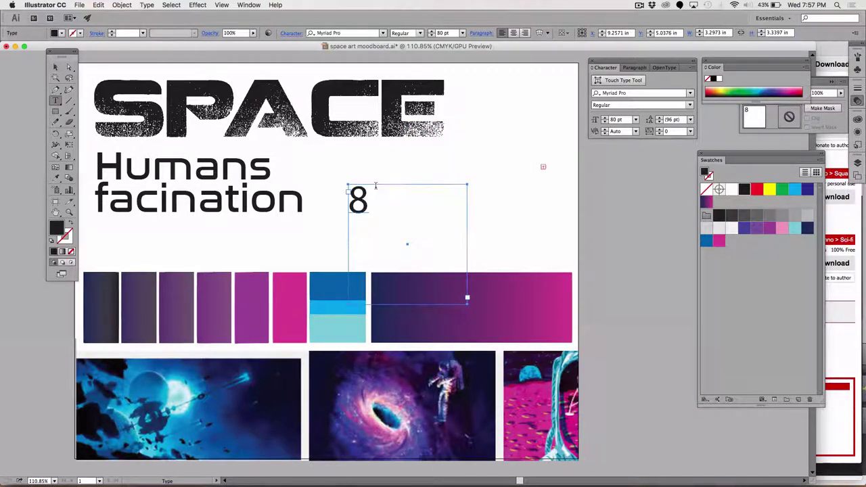
pyautogui.doubleClick(356, 199)
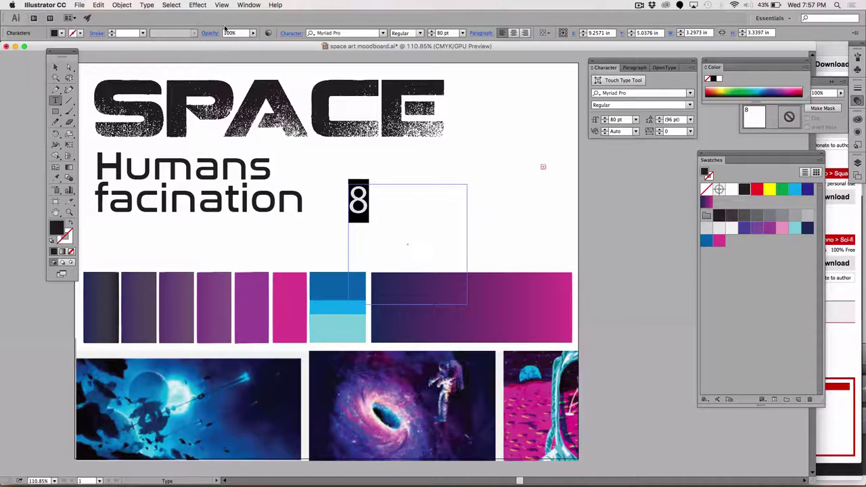
pyautogui.click(383, 33)
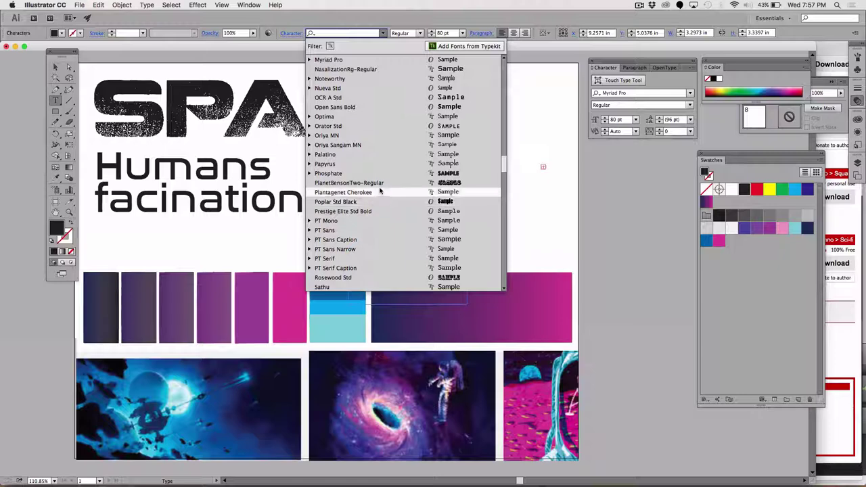
# Select the Coalition family in Font Book, then close Font Book and return to Illustrator.
pyautogui.press('super+Tab')
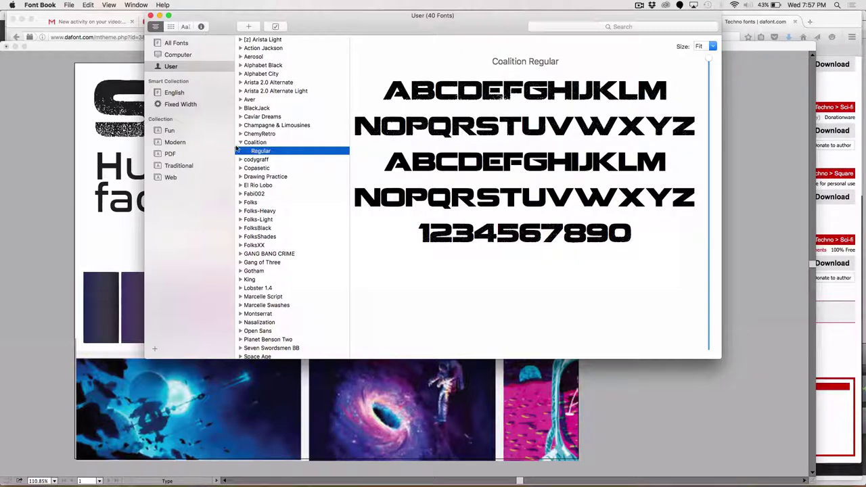
pyautogui.click(268, 143)
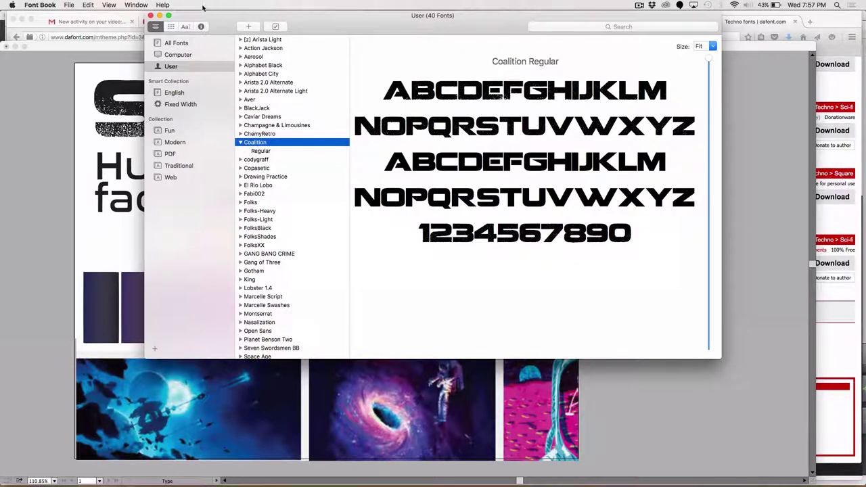
pyautogui.click(150, 15)
pyautogui.click(328, 32)
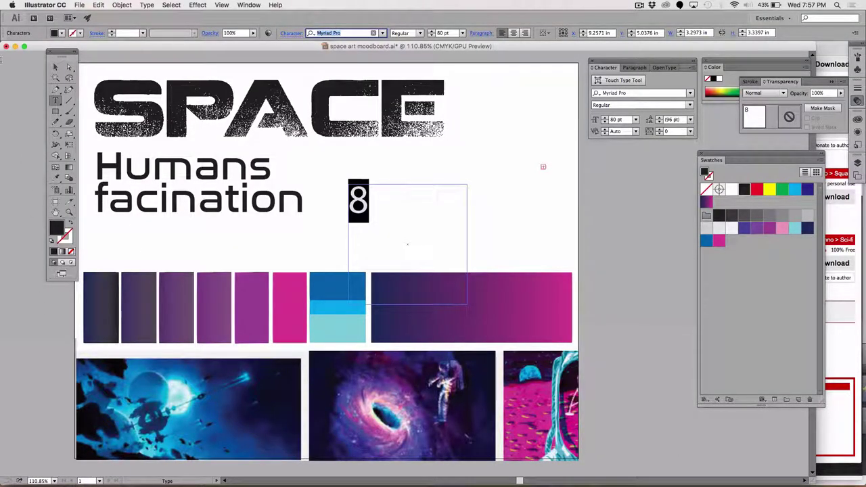
# Shift the moodboard document window slightly aside by its title bar.
pyautogui.click(13, 5)
pyautogui.click(12, 5)
pyautogui.click(11, 80)
pyautogui.moveTo(34, 49); pyautogui.dragTo(96, 50)
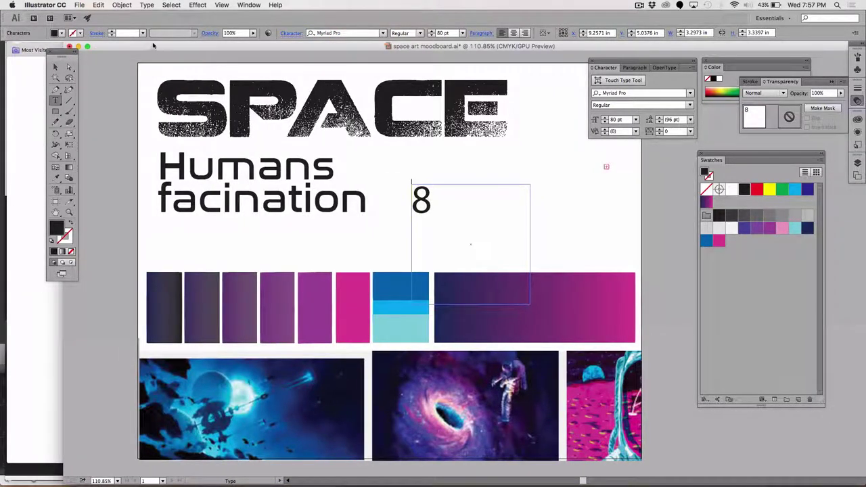
pyautogui.moveTo(149, 46); pyautogui.dragTo(80, 46)
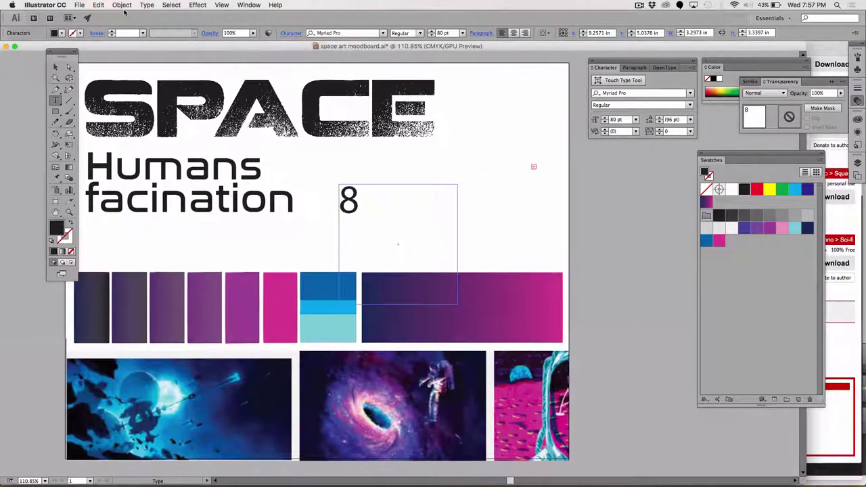
# Scroll Finder's Fonts folder to check the space_age font files, then return to Illustrator.
pyautogui.press('super+Tab')
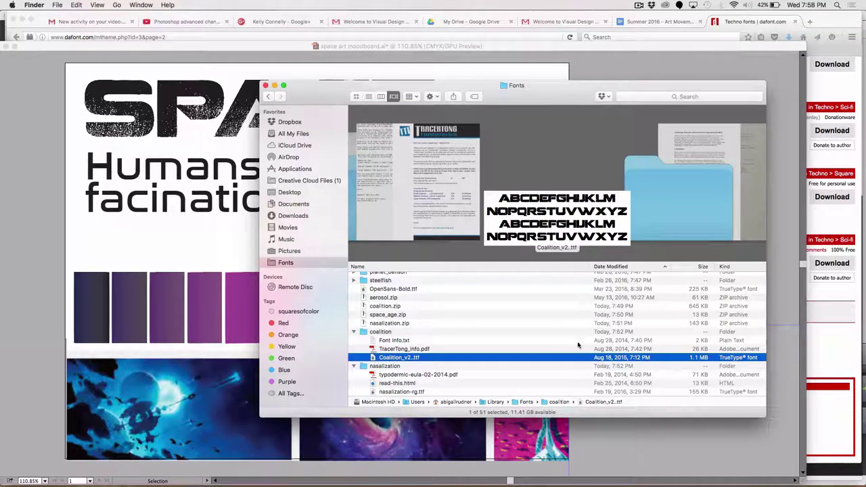
pyautogui.scroll(-3, 548, 349)
pyautogui.scroll(1, 549, 350)
pyautogui.press('super+Tab')
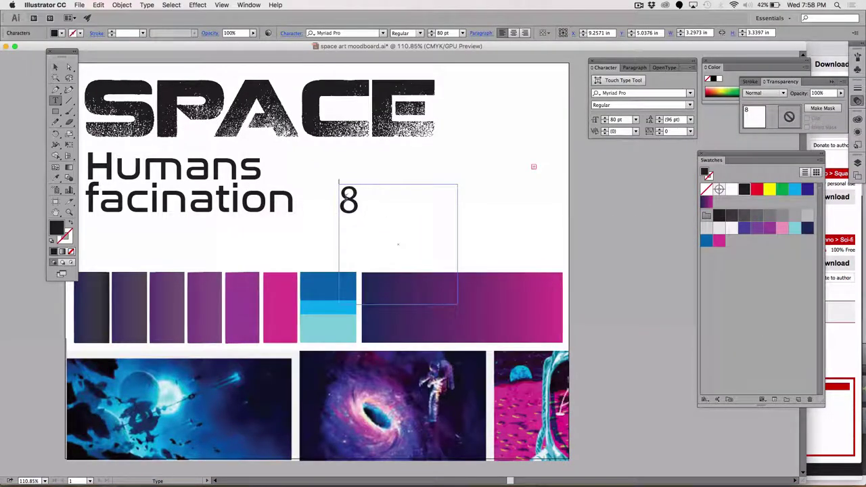
# Set the 8 beside 'facination' in the Space Age font, keeping the Regular style.
pyautogui.doubleClick(324, 198)
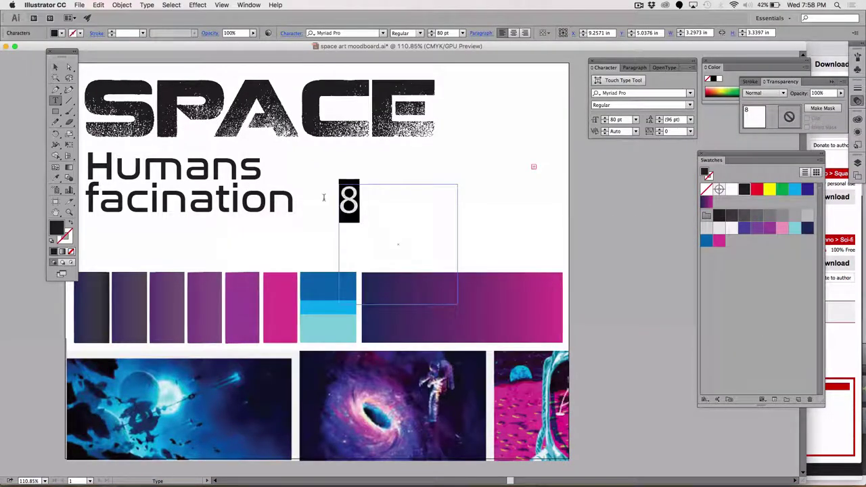
pyautogui.click(372, 33)
pyautogui.write('Spa')
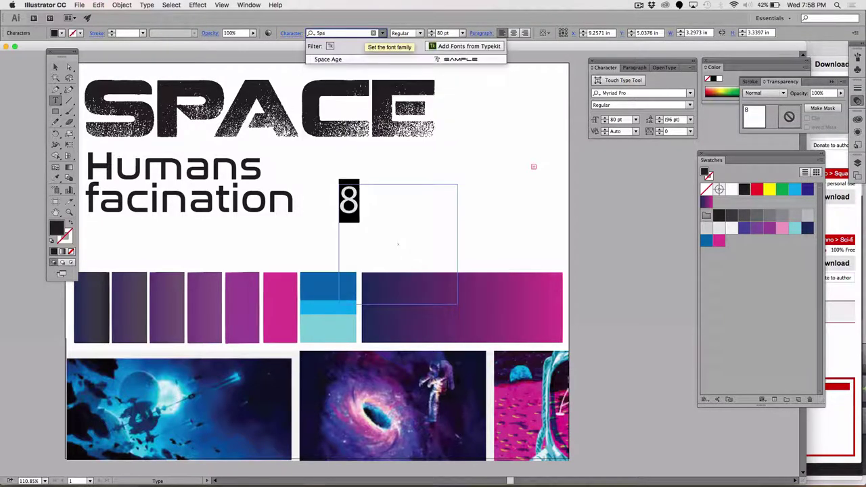
pyautogui.click(326, 59)
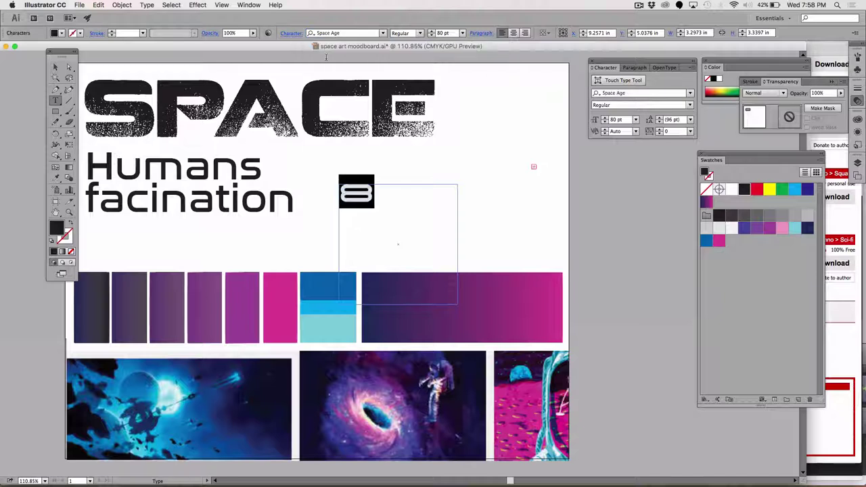
pyautogui.moveTo(388, 211); pyautogui.dragTo(314, 196)
pyautogui.click(415, 31)
pyautogui.click(415, 30)
pyautogui.click(56, 66)
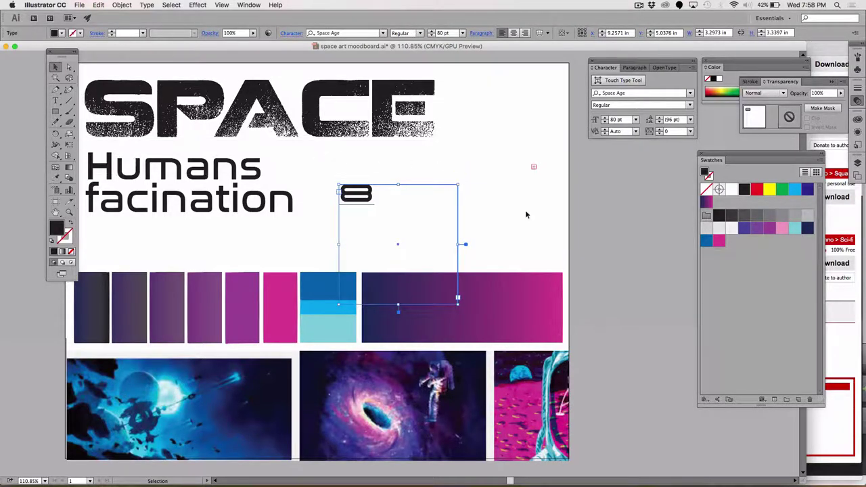
# Move the 8 left under 'facination' and select the SPACE title.
pyautogui.click(613, 269)
pyautogui.moveTo(345, 201); pyautogui.dragTo(103, 249)
pyautogui.click(315, 130)
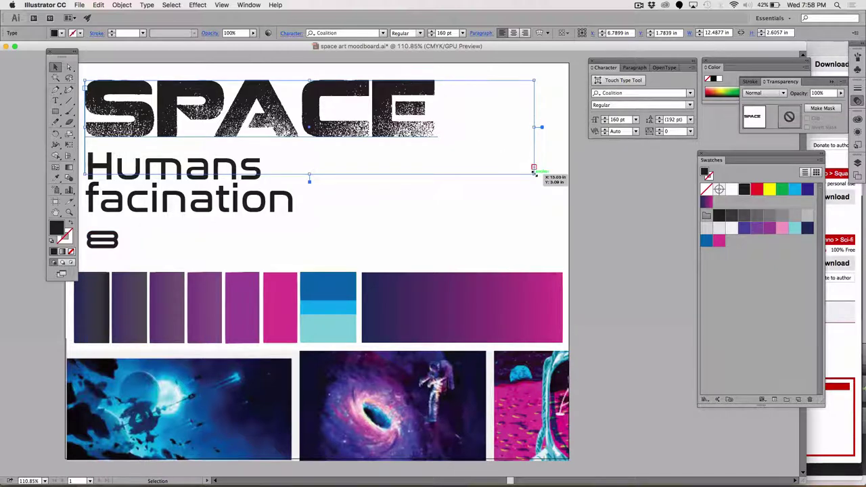
pyautogui.moveTo(534, 167); pyautogui.dragTo(484, 155)
pyautogui.press('super+z')
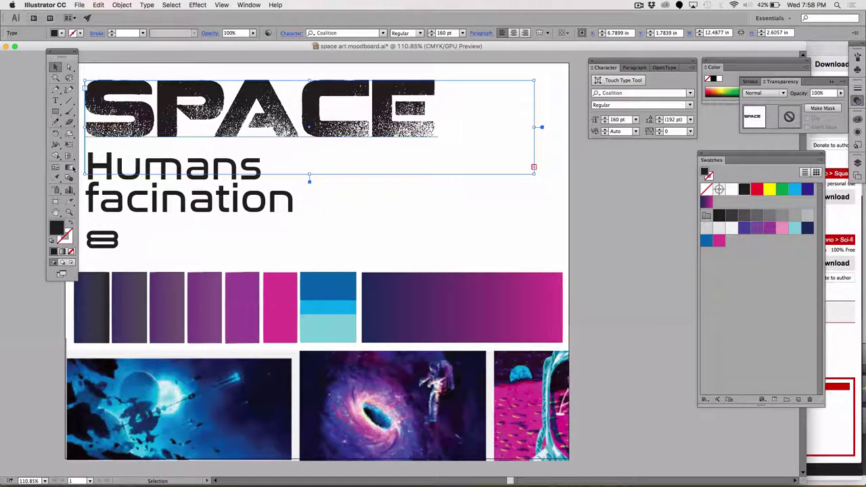
# Squeeze the SPACE title to about 76% width, anchored at its top-left corner.
pyautogui.click(69, 134)
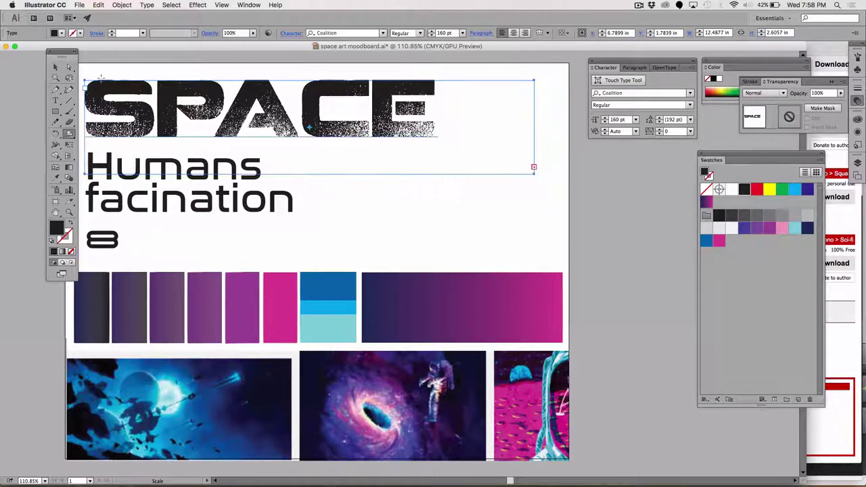
pyautogui.click(87, 75)
pyautogui.moveTo(484, 213); pyautogui.dragTo(389, 174)
# Move 'Humans facination' up under SPACE and stack the 8 directly beneath it.
pyautogui.click(55, 67)
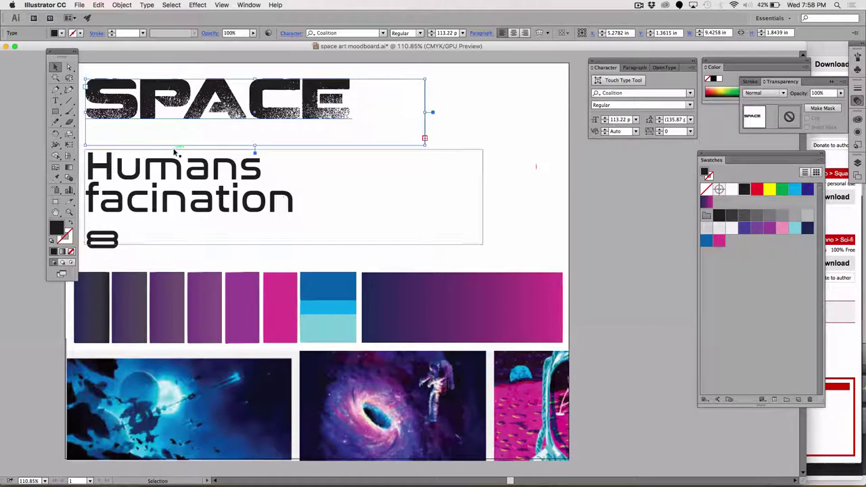
pyautogui.moveTo(168, 174); pyautogui.dragTo(164, 143)
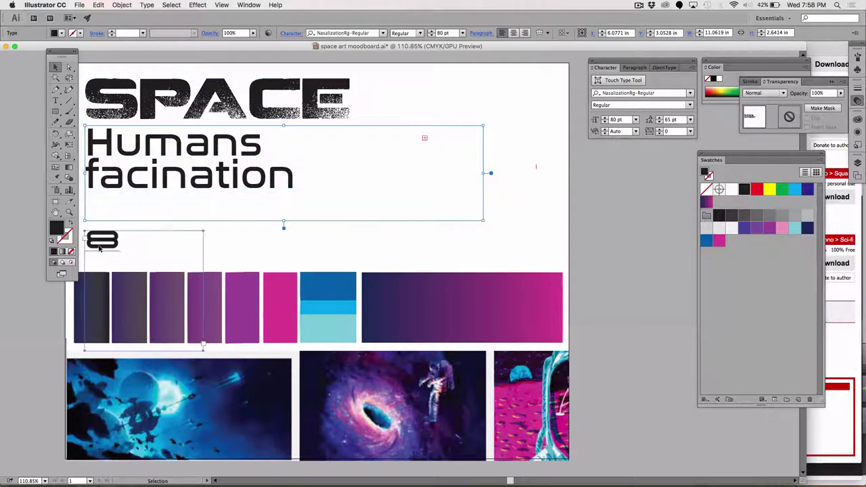
pyautogui.moveTo(99, 248); pyautogui.dragTo(100, 212)
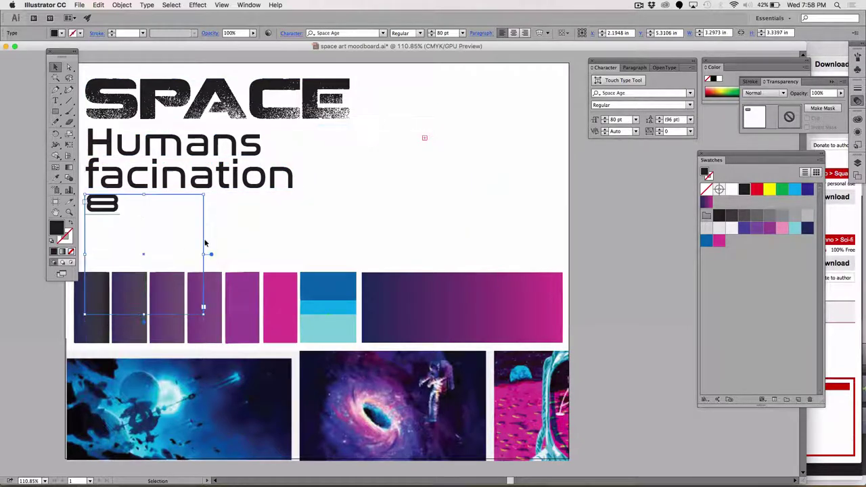
pyautogui.click(297, 242)
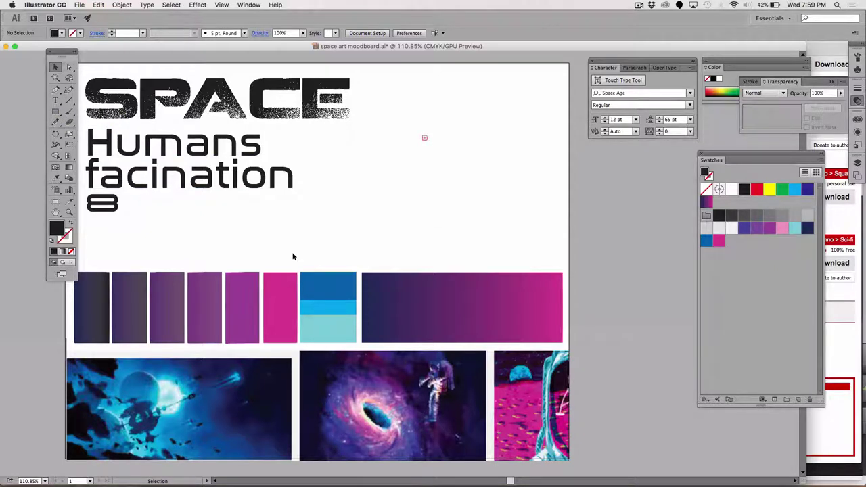
# At 100% zoom, select the 8 and colour swatch row and nudge them slightly left and down.
pyautogui.press('super+1')
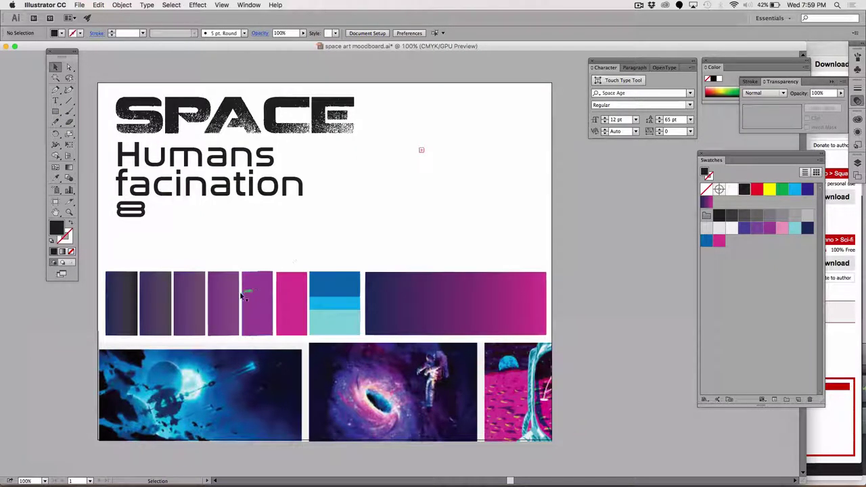
pyautogui.click(56, 68)
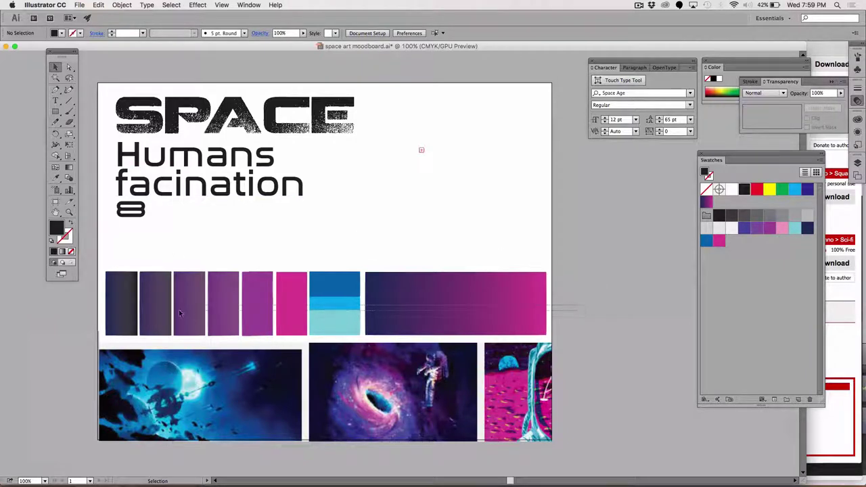
pyautogui.click(124, 312)
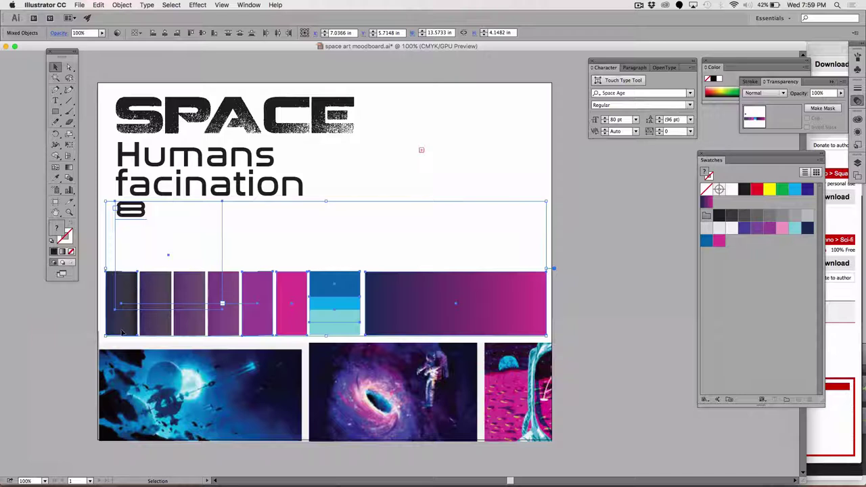
pyautogui.moveTo(117, 331); pyautogui.dragTo(112, 334)
# Scale the swatch row out to the page's right edge and save the moodboard.
pyautogui.press('s')
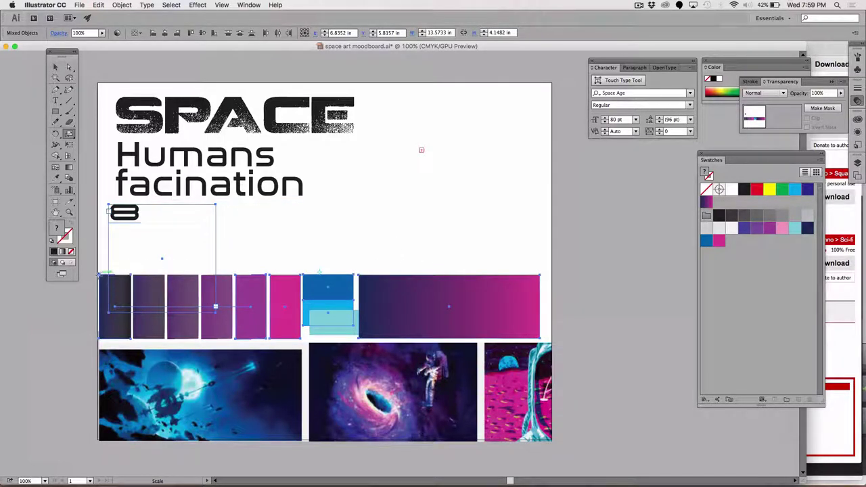
pyautogui.moveTo(536, 334); pyautogui.dragTo(552, 334)
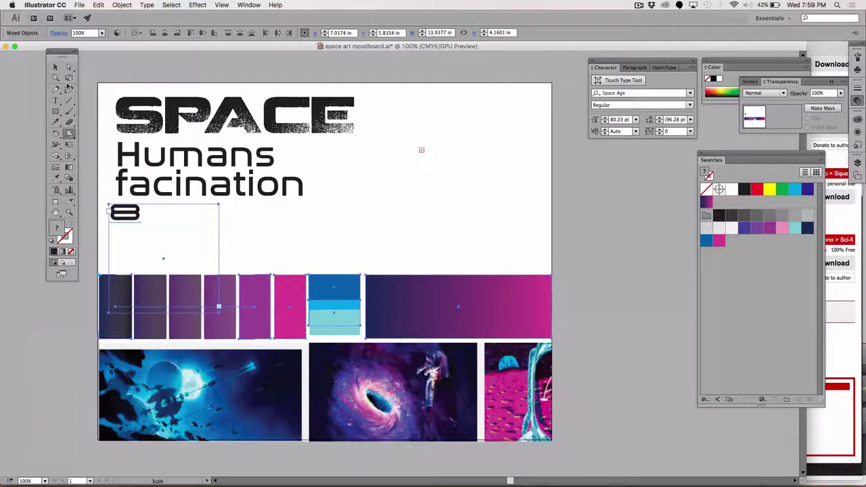
pyautogui.click(56, 67)
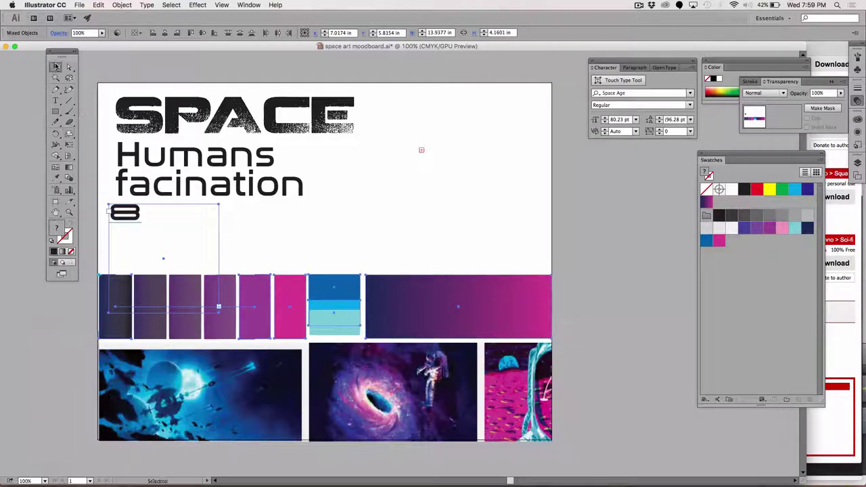
pyautogui.click(477, 68)
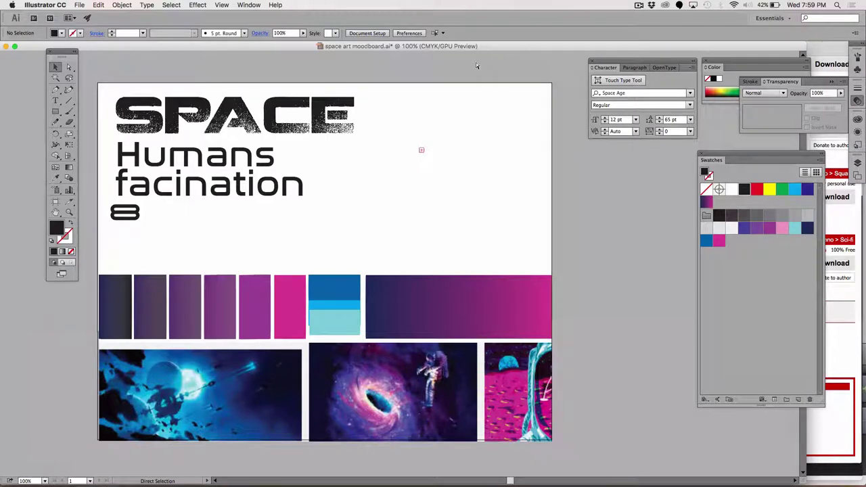
pyautogui.press('super+s')
# In Firefox, search Google Images for 'moon surface' and preview a footprint photo.
pyautogui.press('super+Tab')
pyautogui.press('super+Tab')
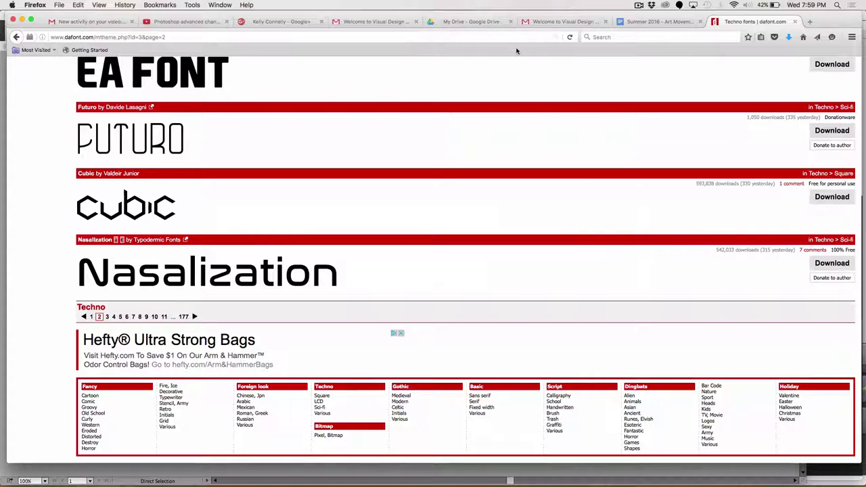
pyautogui.click(462, 35)
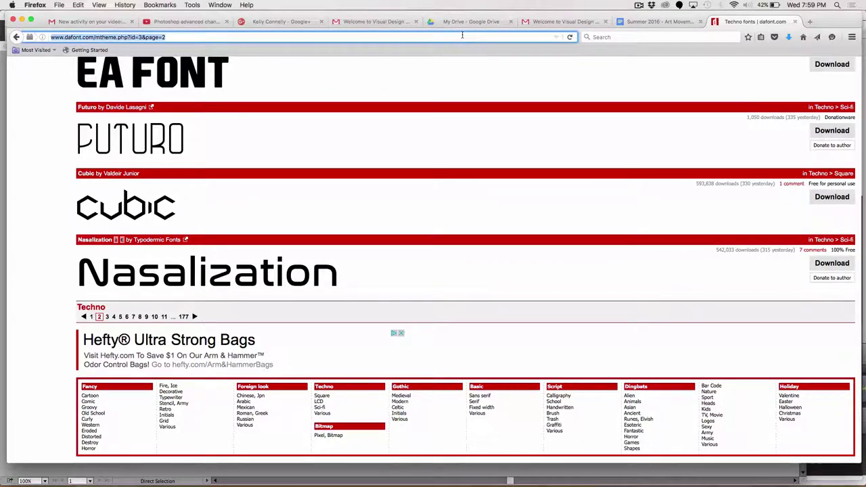
pyautogui.write('moon')
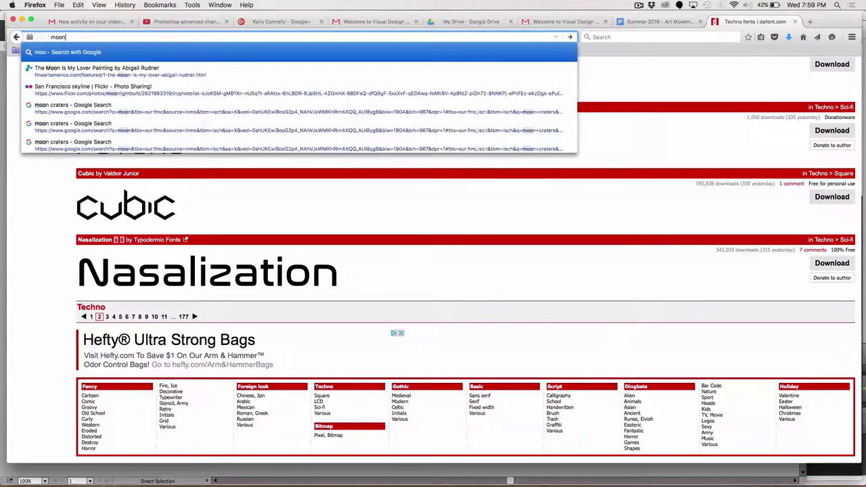
pyautogui.write(' surface')
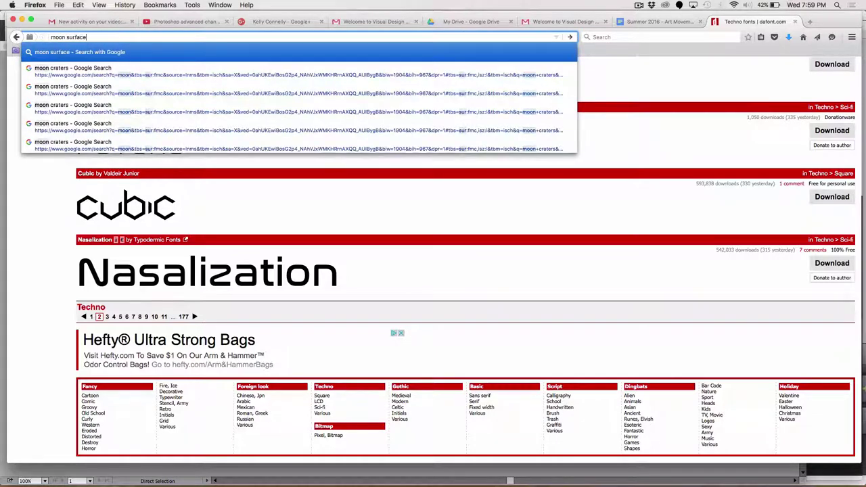
pyautogui.press('Return')
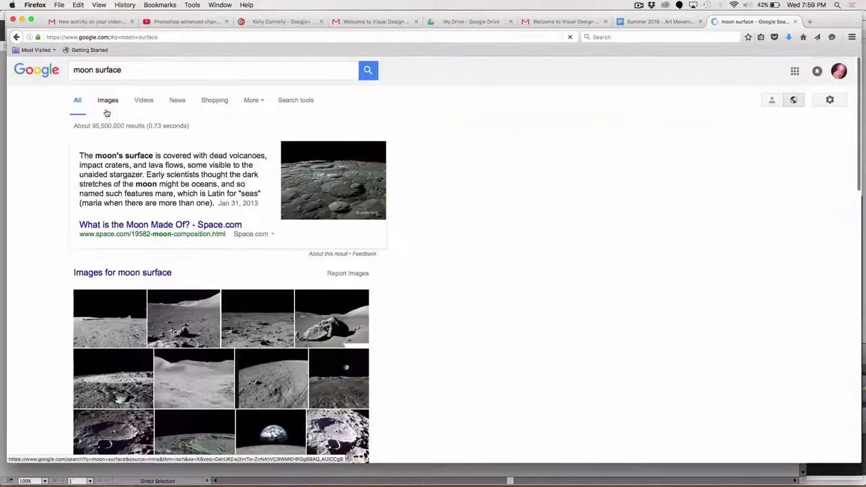
pyautogui.click(108, 102)
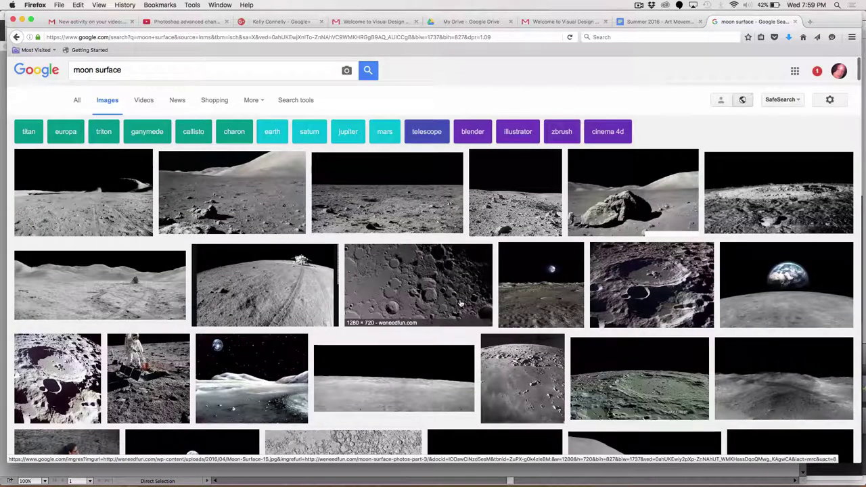
pyautogui.scroll(-2, 460, 302)
pyautogui.scroll(-10, 460, 303)
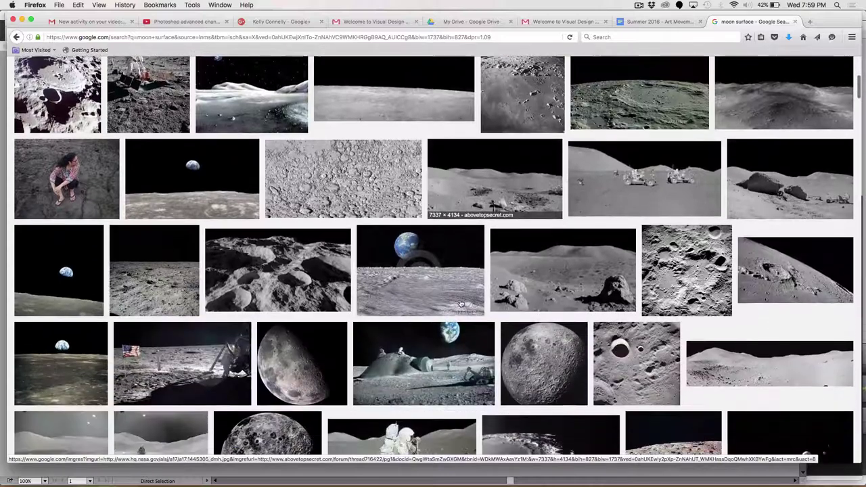
pyautogui.scroll(-8, 460, 303)
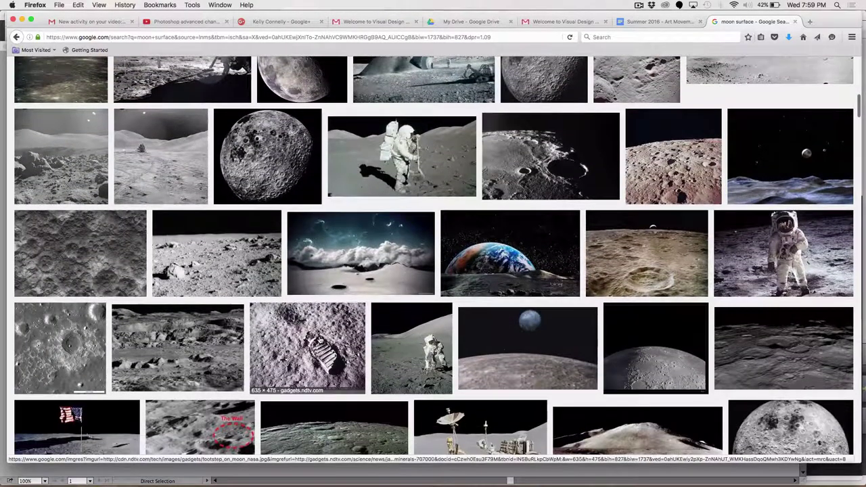
pyautogui.click(321, 342)
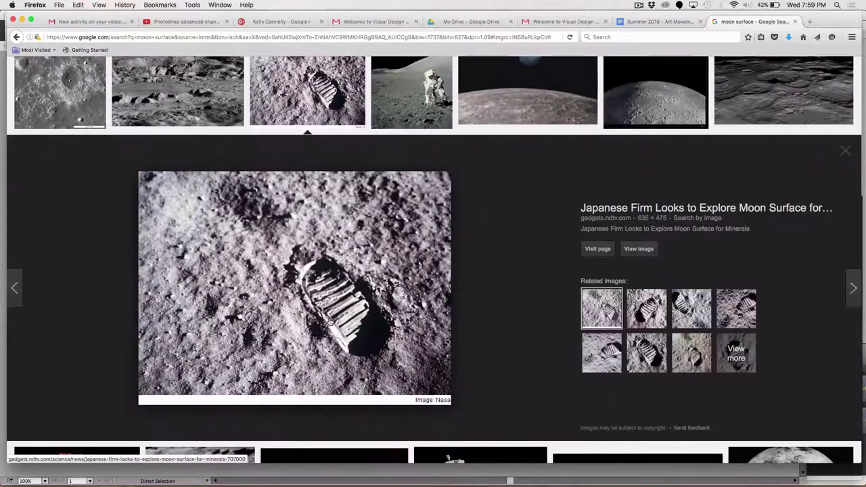
# Refine the search to 'moon surface footprint' and preview the Getty Moon Step photo.
pyautogui.scroll(3, 330, 322)
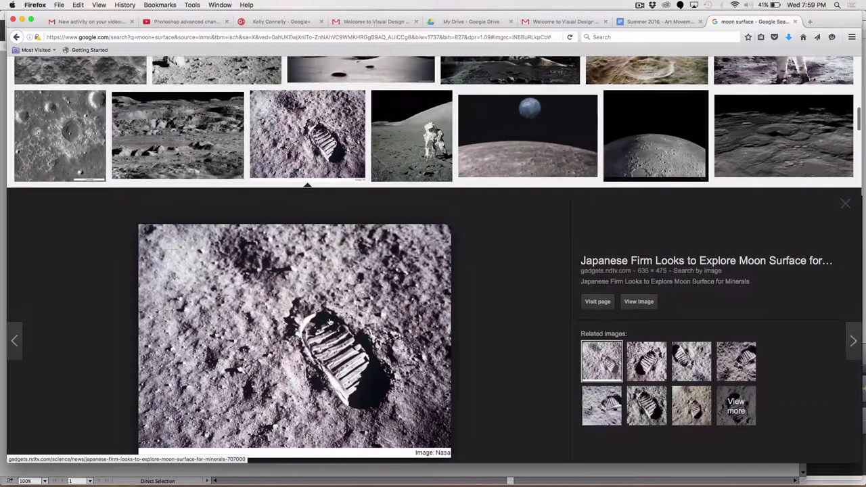
pyautogui.scroll(-3, 330, 322)
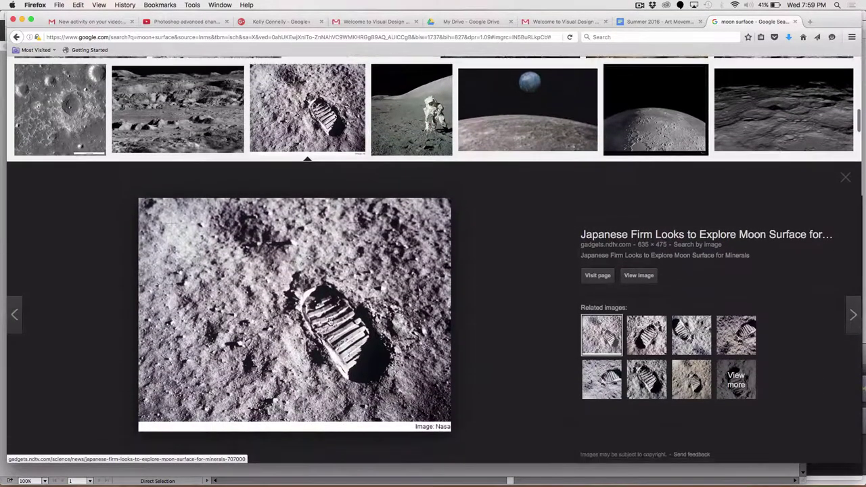
pyautogui.scroll(10, 329, 321)
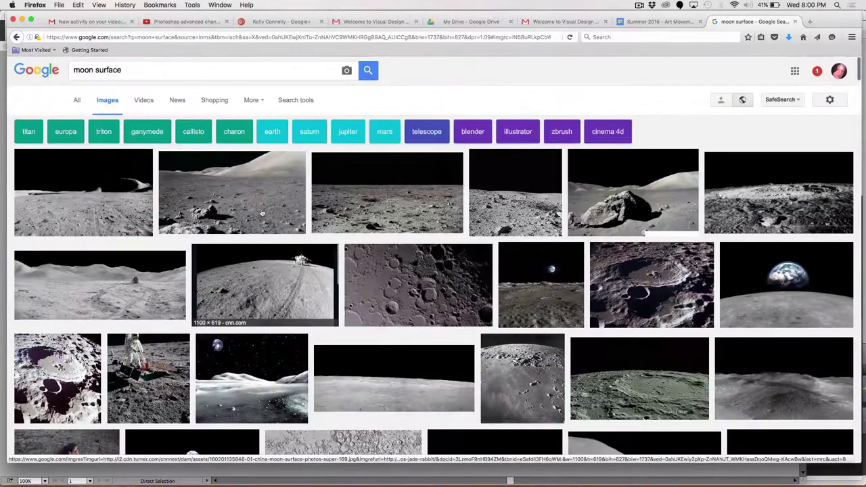
pyautogui.click(202, 70)
pyautogui.write('footprint')
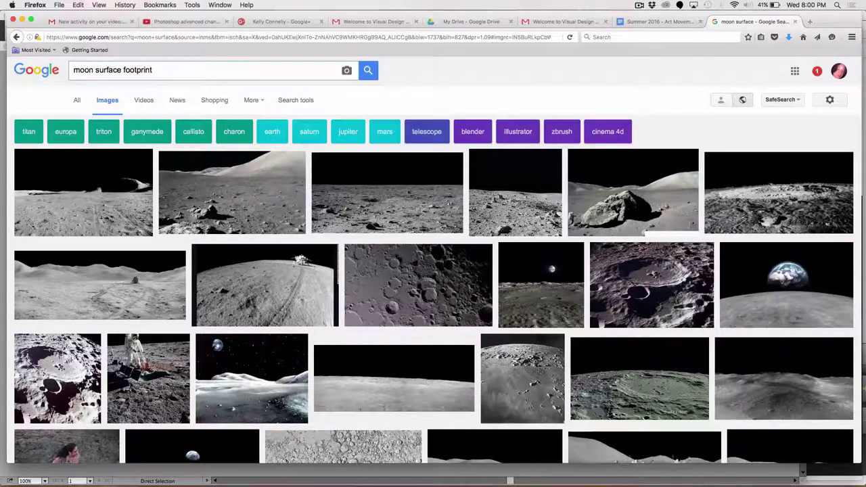
pyautogui.press('Return')
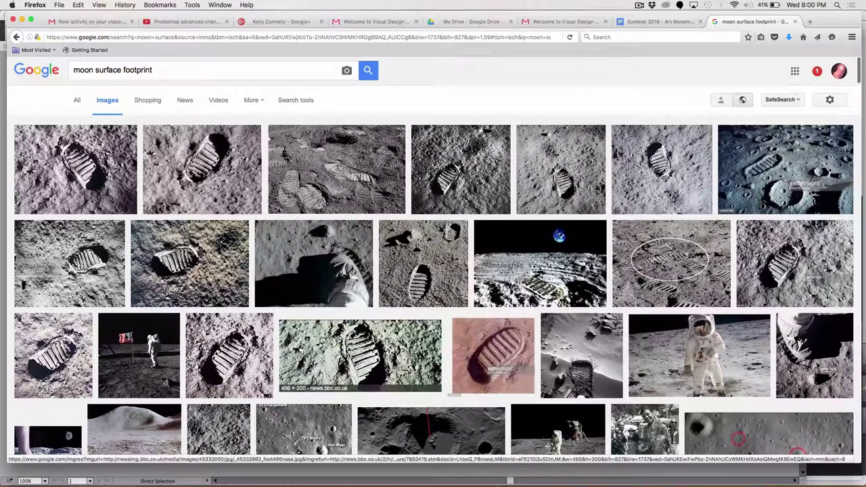
pyautogui.click(778, 158)
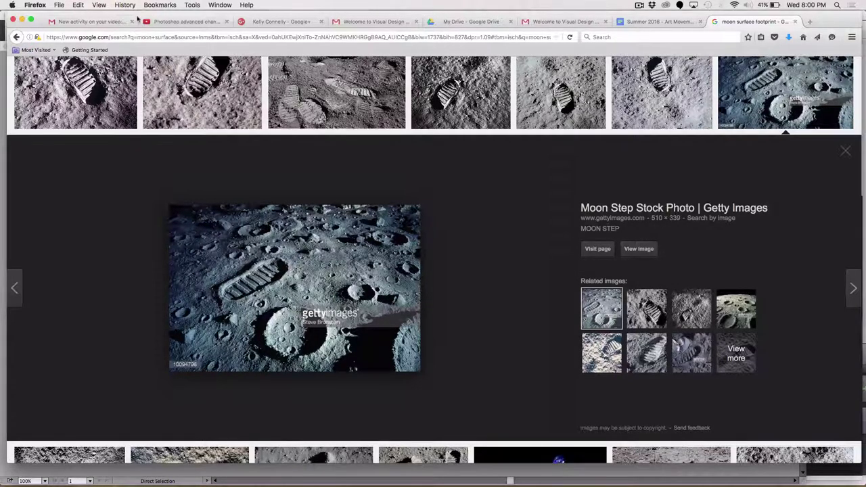
# Find search.creativecommons.org through a 'cc search' web search and focus its query field.
pyautogui.click(144, 37)
pyautogui.write('cc')
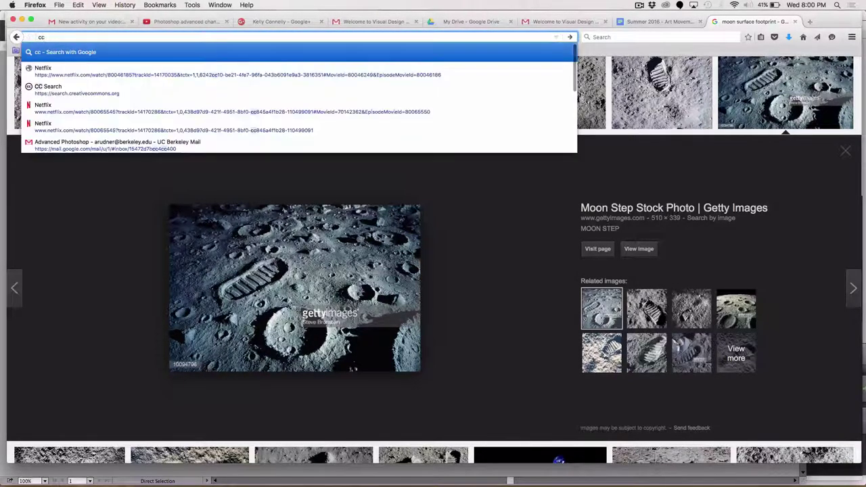
pyautogui.write(' search')
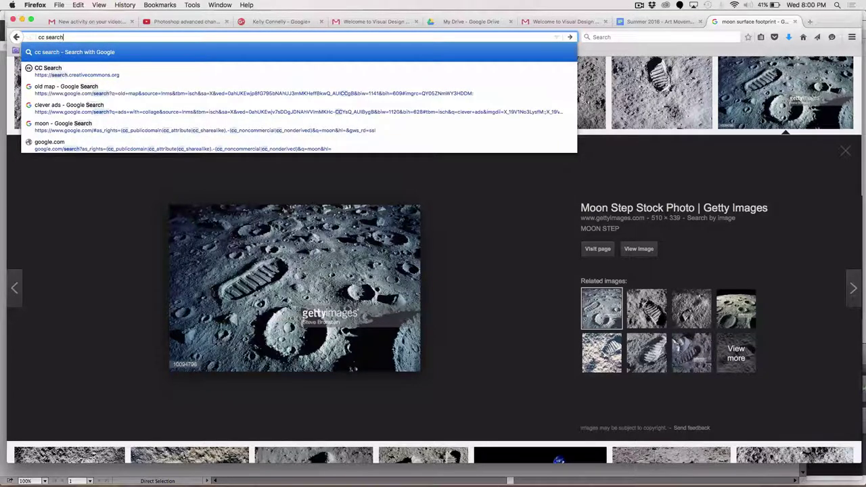
pyautogui.press('Return')
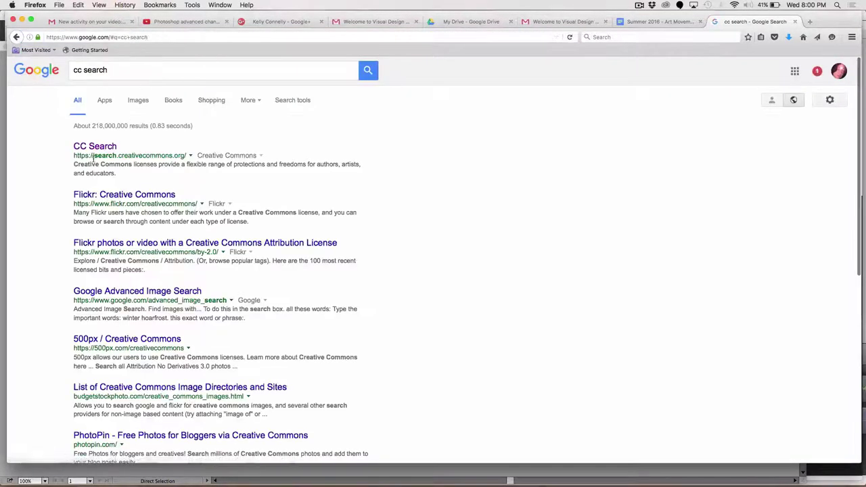
pyautogui.click(89, 146)
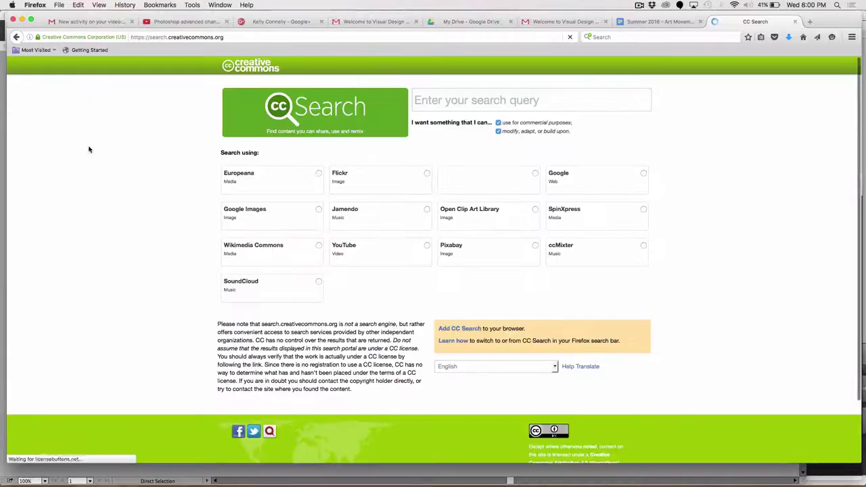
pyautogui.click(430, 102)
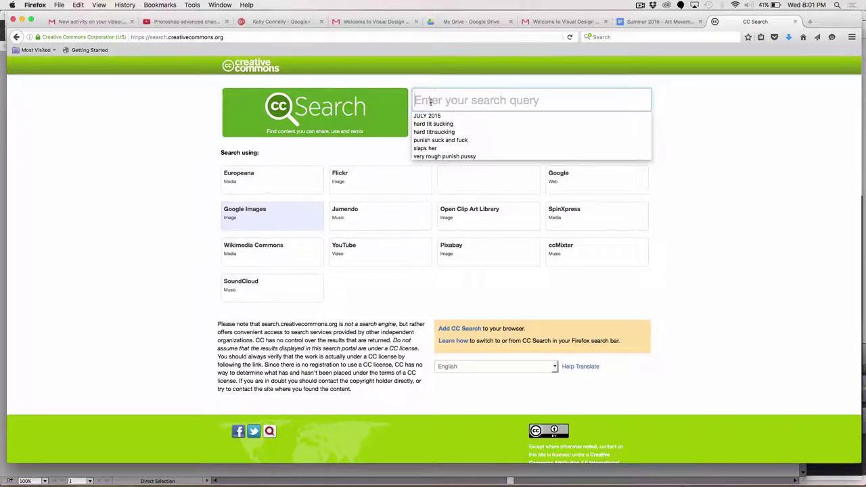
# Search for 'footprint on moon' and browse the reusable image results.
pyautogui.write('footprint on moon')
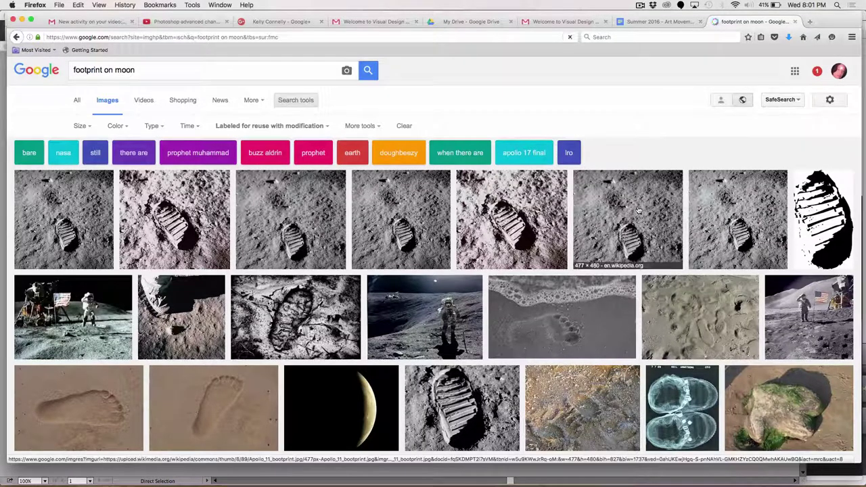
pyautogui.scroll(-3, 568, 232)
pyautogui.scroll(-10, 568, 232)
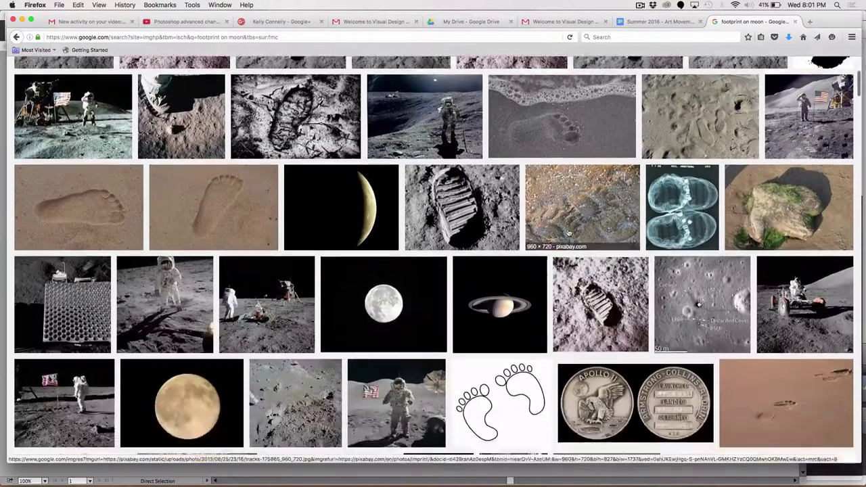
pyautogui.scroll(11, 568, 232)
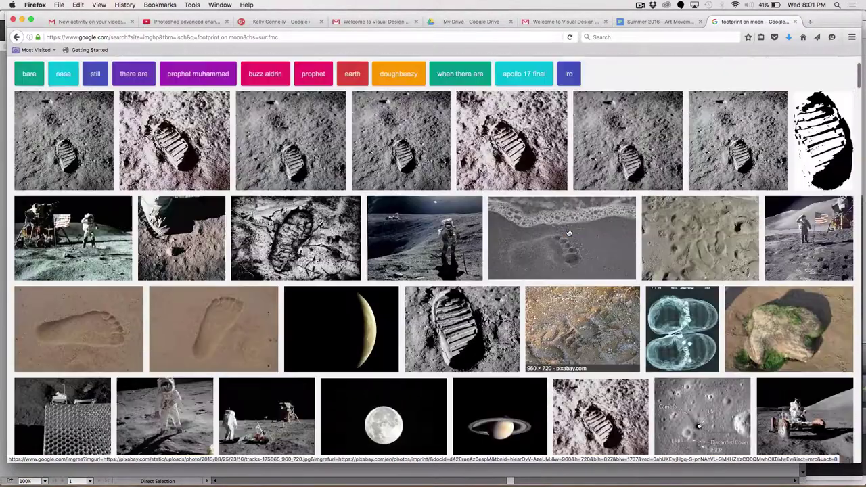
pyautogui.scroll(-1, 511, 216)
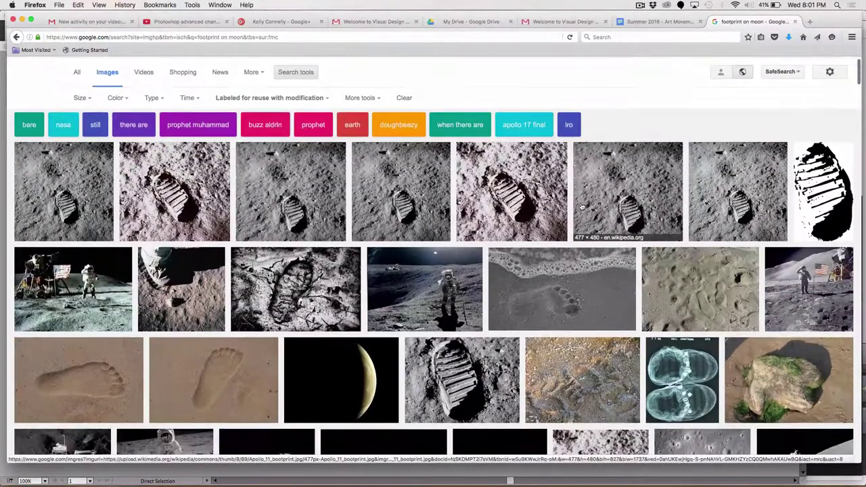
# Save the first bootprint photo as Apollo_11_bootprint.jpg to the Desktop.
pyautogui.click(77, 175)
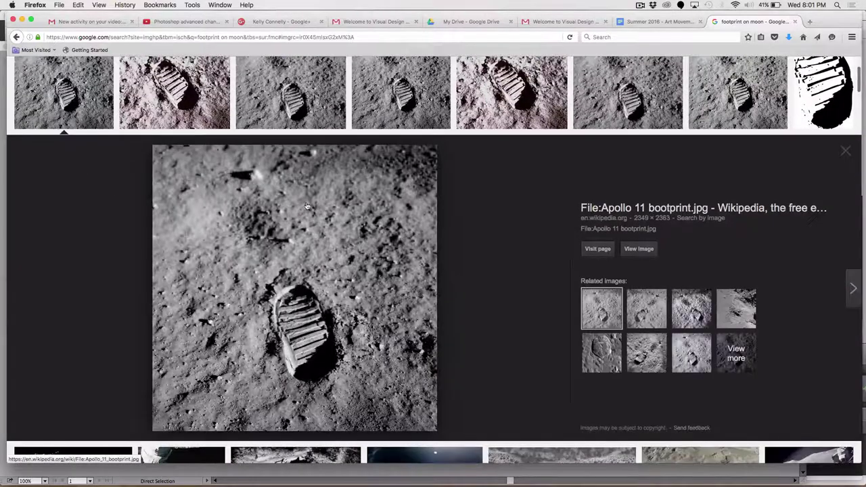
pyautogui.rightClick(297, 236)
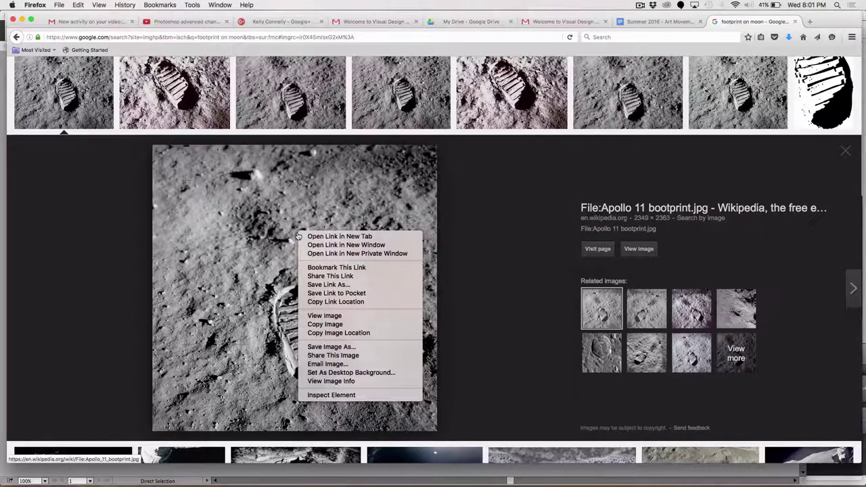
pyautogui.click(322, 347)
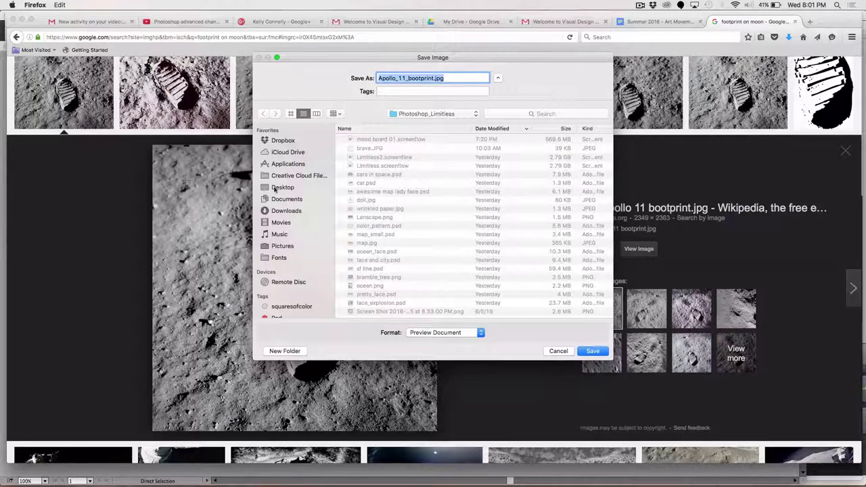
pyautogui.click(278, 188)
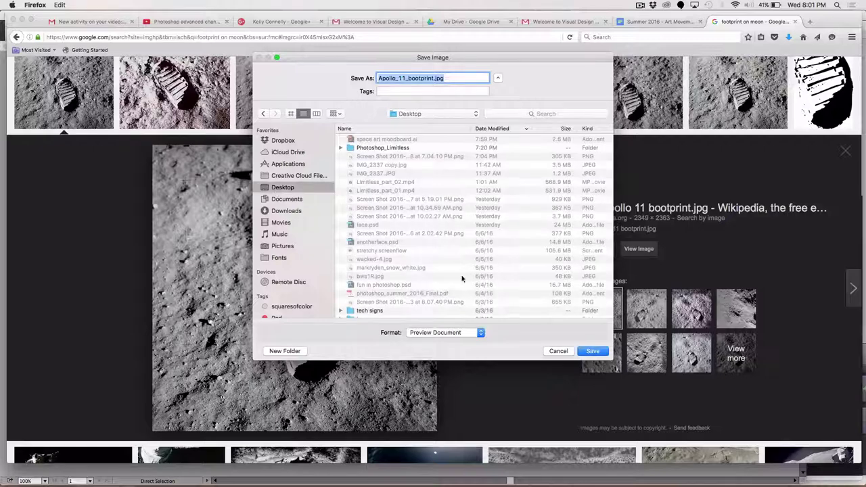
pyautogui.click(589, 350)
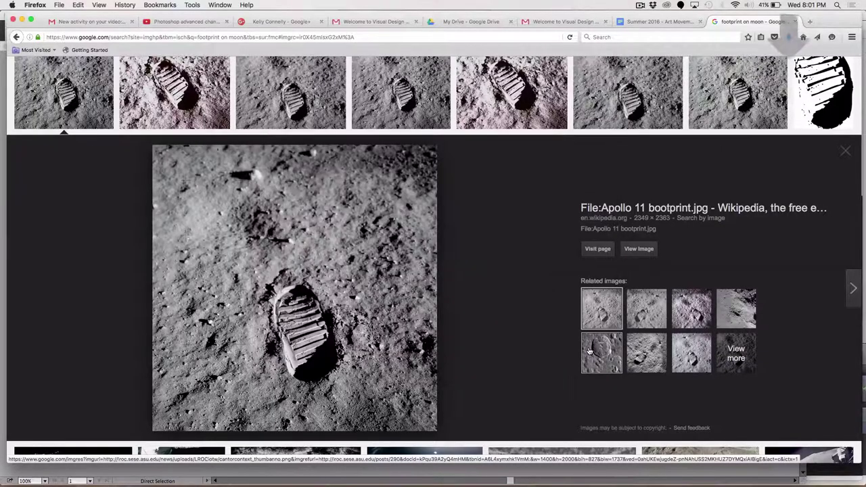
pyautogui.press('super+Tab')
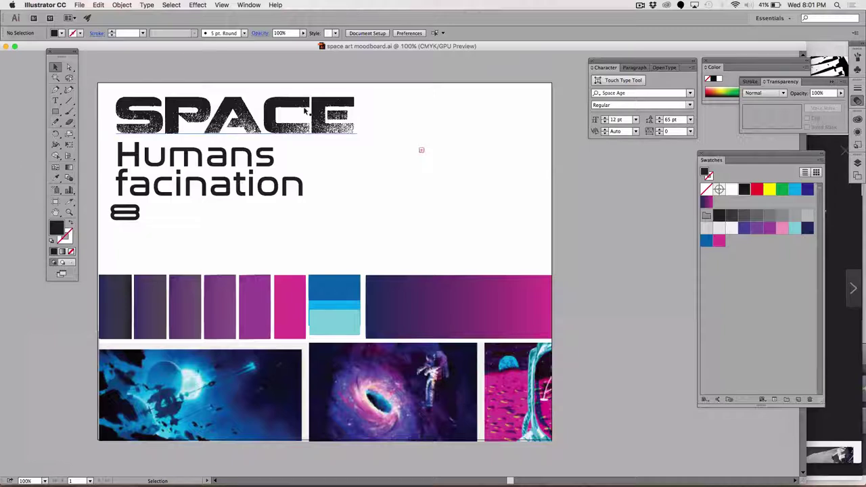
# Place Apollo_11_bootprint.jpg into the moodboard as a small image near the title.
pyautogui.click(79, 5)
pyautogui.click(88, 145)
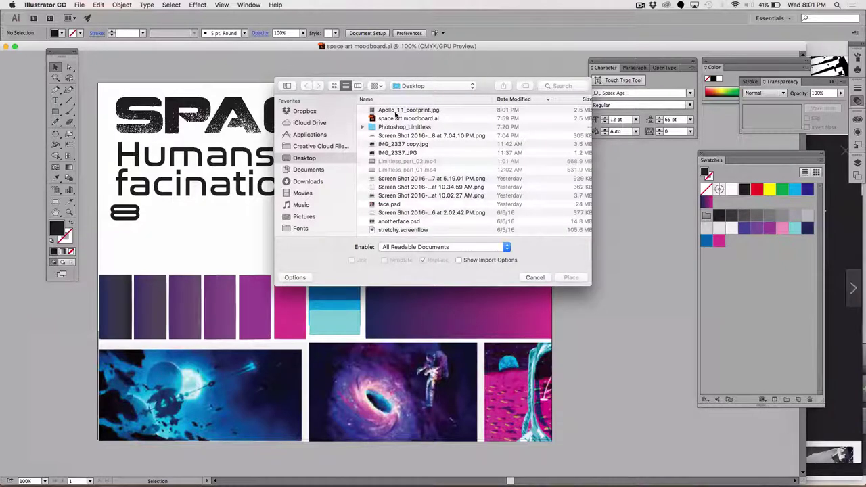
pyautogui.click(396, 111)
pyautogui.click(572, 278)
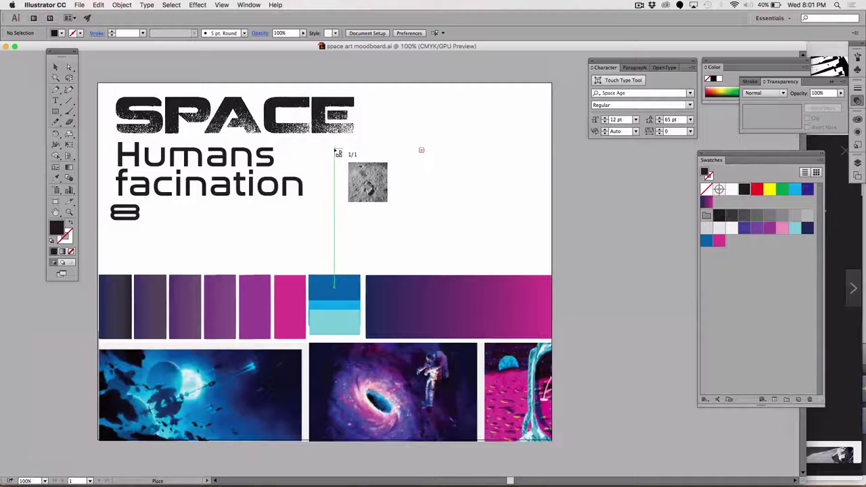
pyautogui.moveTo(476, 244); pyautogui.dragTo(502, 267)
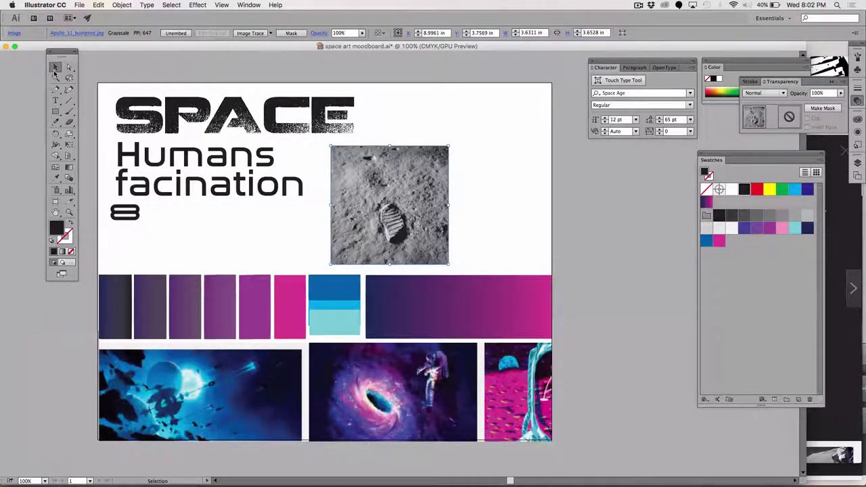
# Move the bootprint photo to the page's right edge and enlarge it up and left.
pyautogui.click(56, 69)
pyautogui.moveTo(353, 162); pyautogui.dragTo(453, 168)
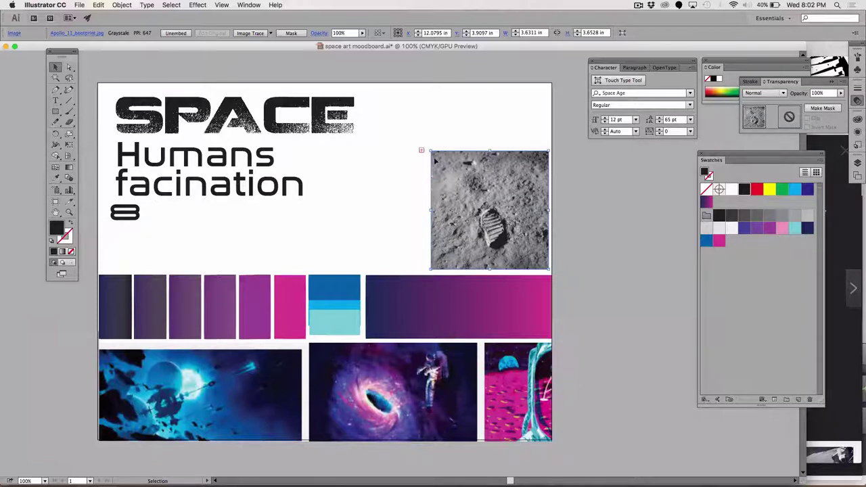
pyautogui.moveTo(431, 151); pyautogui.dragTo(403, 134)
pyautogui.click(596, 231)
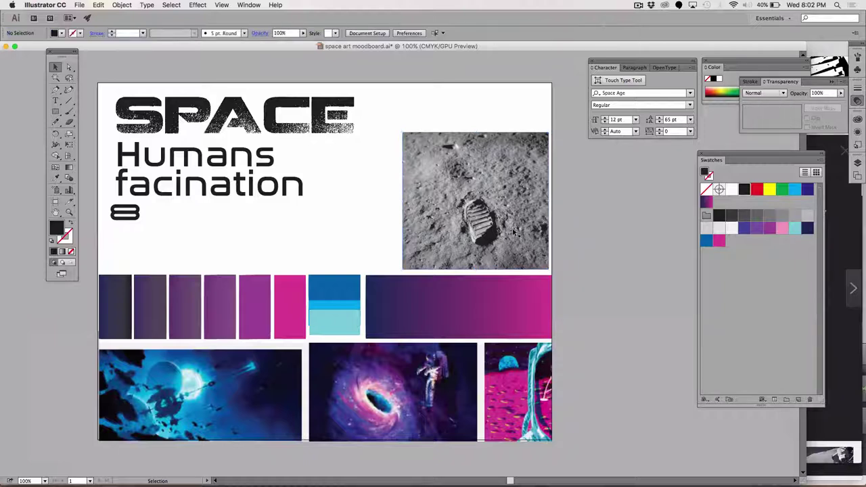
# Reselect the bootprint photo and bring up its Image Trace presets.
pyautogui.click(449, 188)
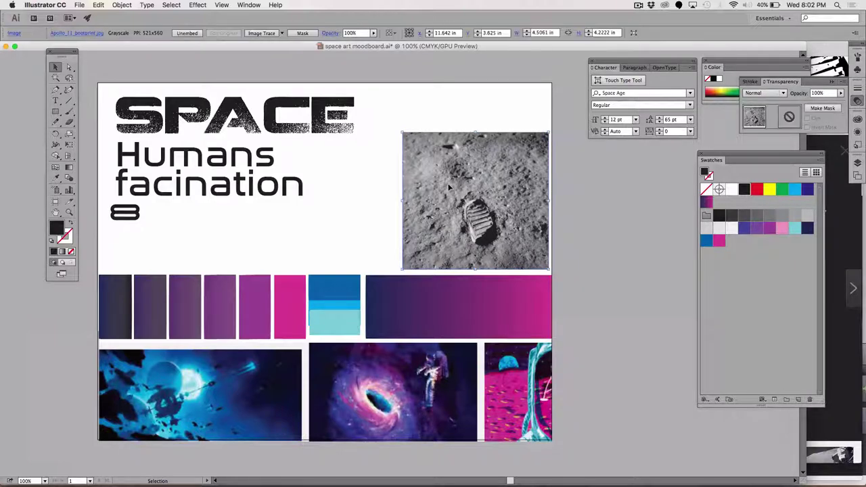
pyautogui.click(264, 34)
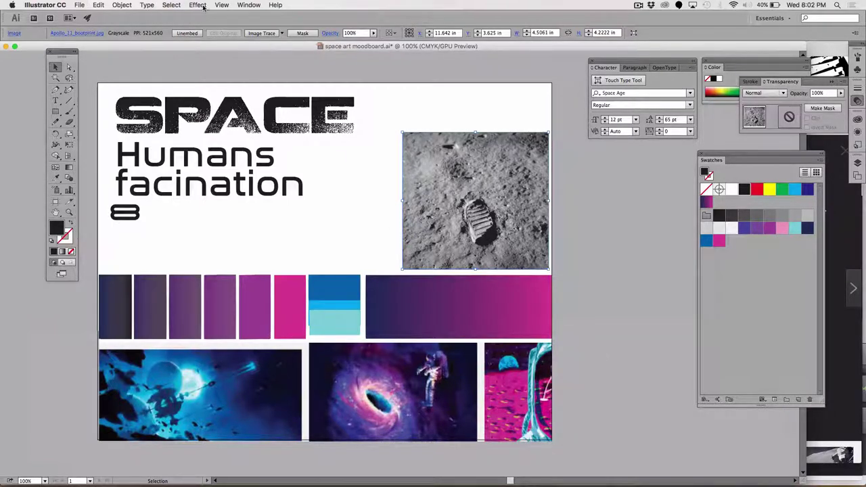
# Trace the bootprint photo with the Sketched Art preset, accepting the slow-tracing warning.
pyautogui.click(282, 33)
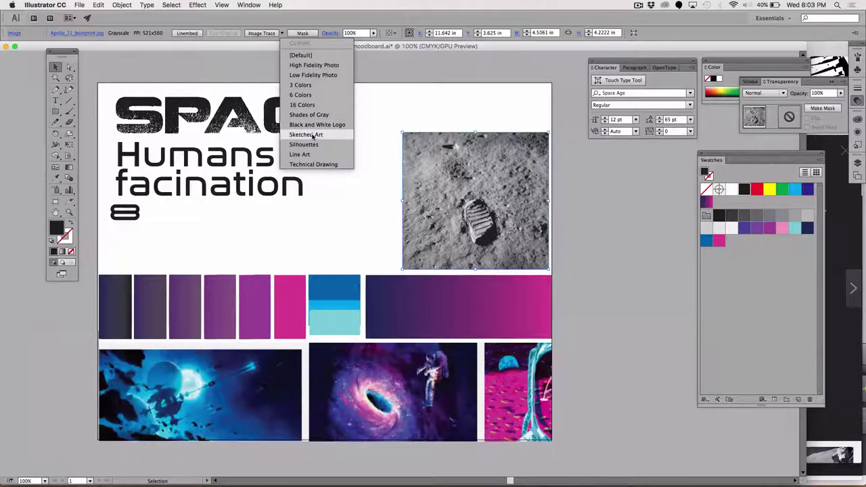
pyautogui.press('Escape')
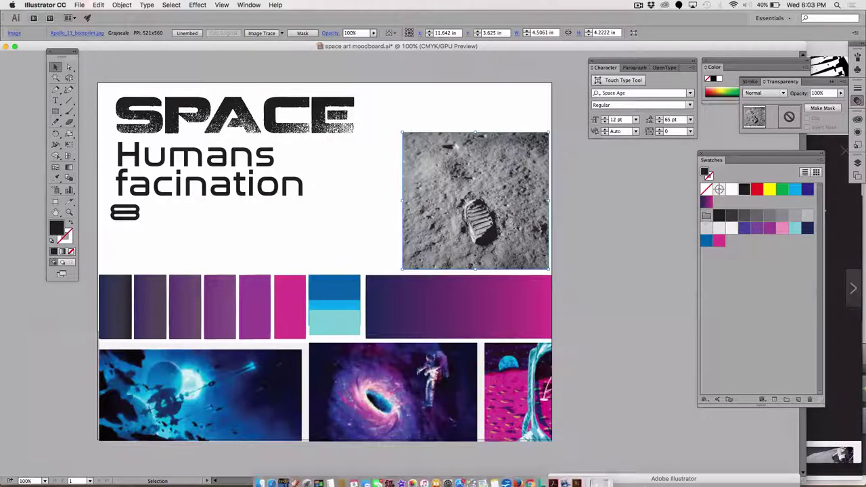
pyautogui.click(633, 484)
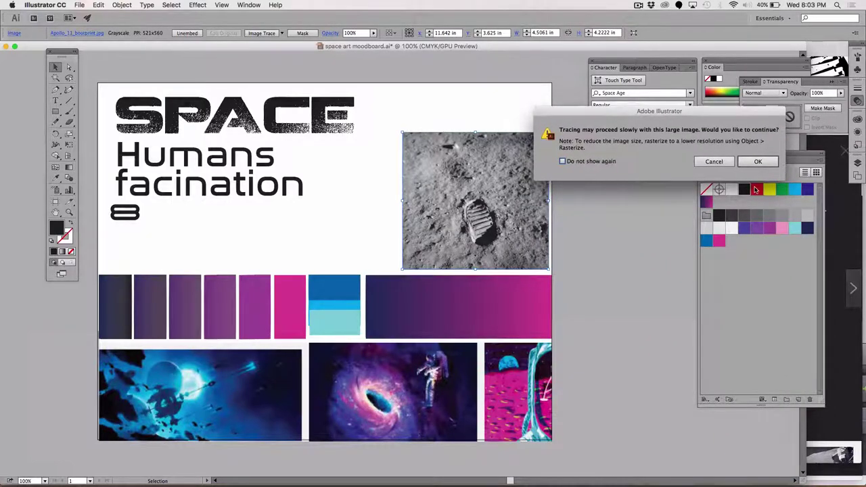
pyautogui.click(759, 165)
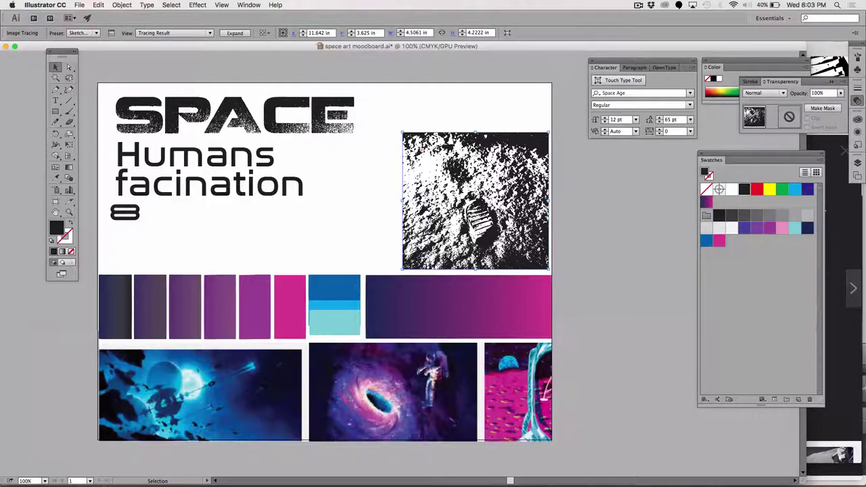
# Nudge the 8 logo slightly right and save the moodboard.
pyautogui.click(565, 119)
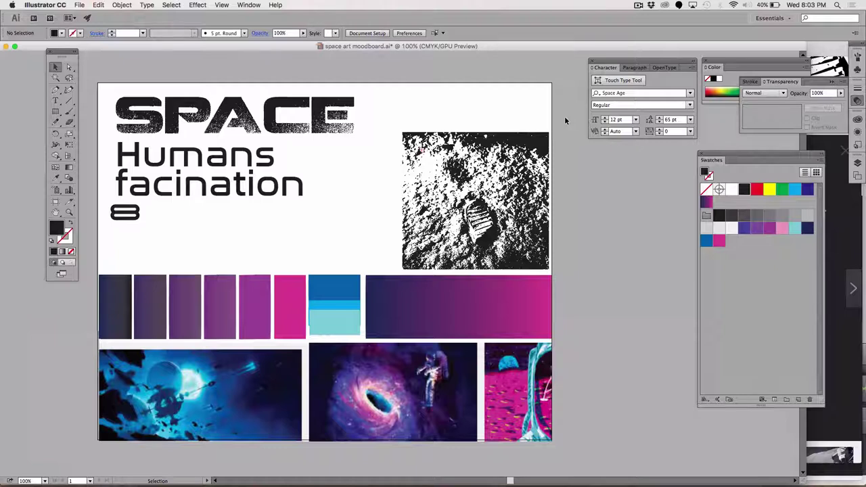
pyautogui.moveTo(126, 221); pyautogui.dragTo(139, 221)
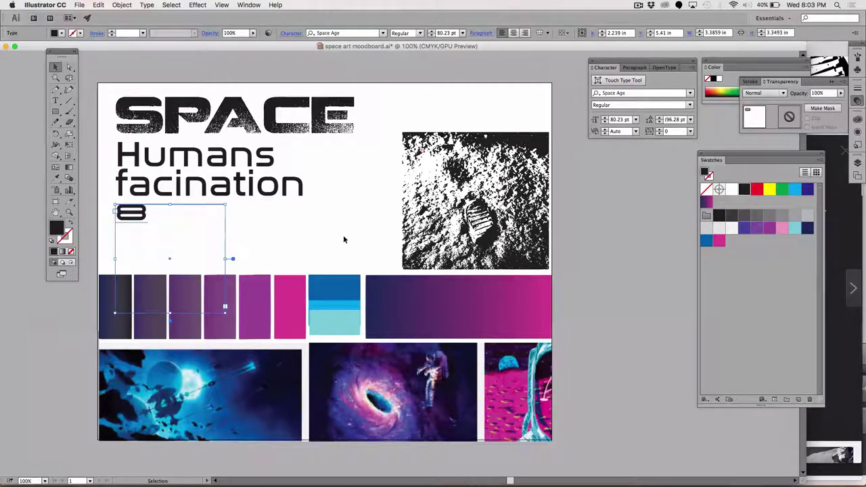
pyautogui.click(579, 303)
pyautogui.press('a')
pyautogui.press('super+s')
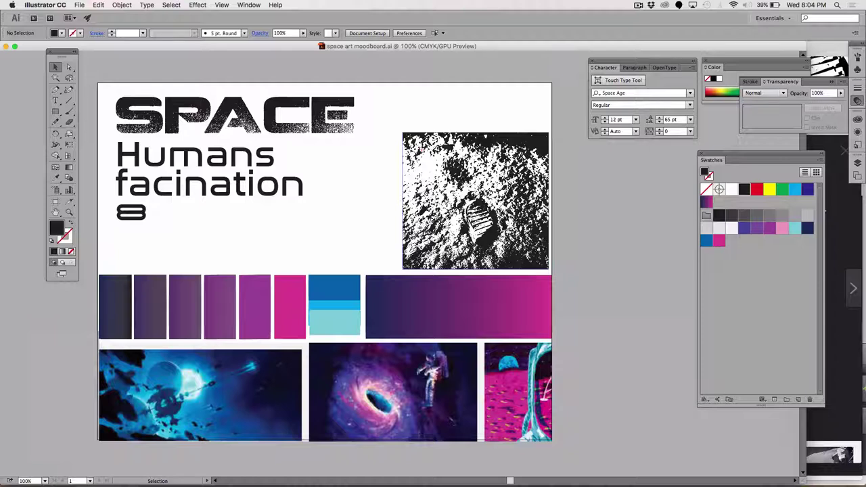
# Undo the Sketched Art trace to restore the grayscale bootprint photo, then reopen the tracing presets.
pyautogui.click(215, 306)
pyautogui.press('super+z')
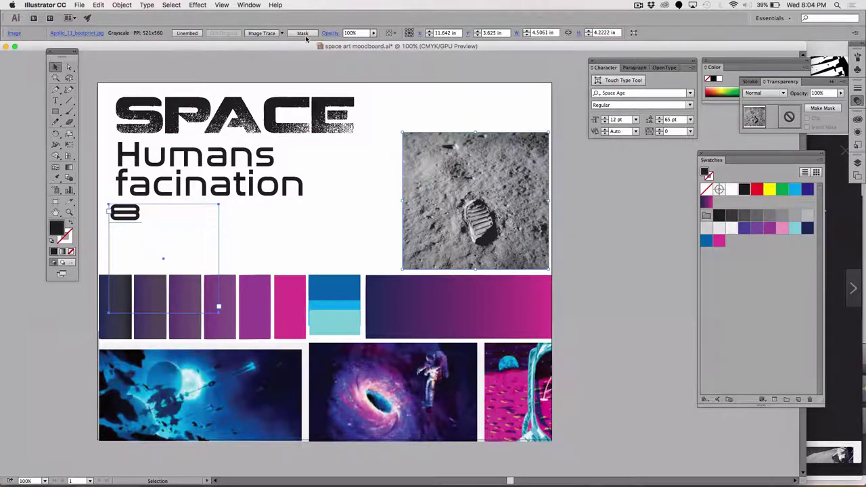
pyautogui.click(281, 33)
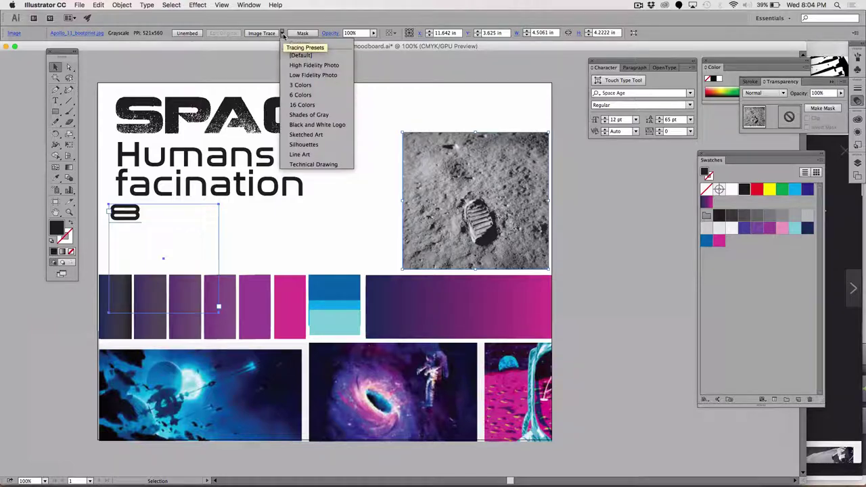
# Retrace the footprint photo with the 16 Colors preset, accepting the slow-tracing warning.
pyautogui.click(304, 106)
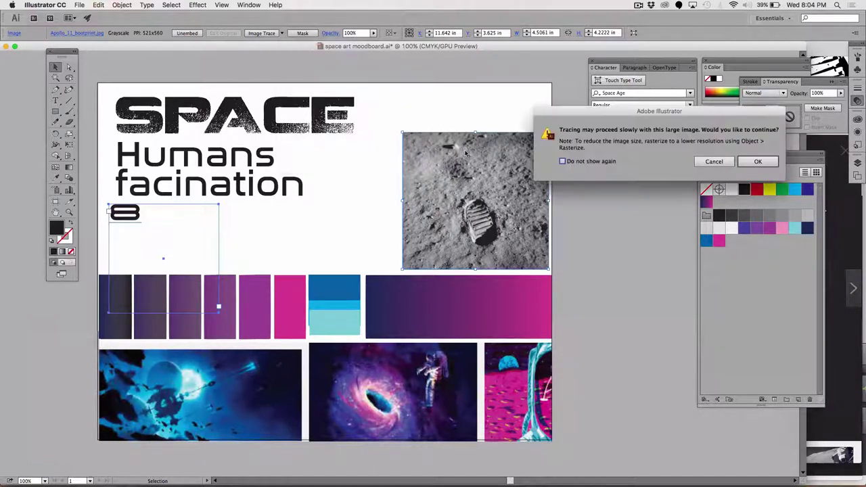
pyautogui.click(749, 163)
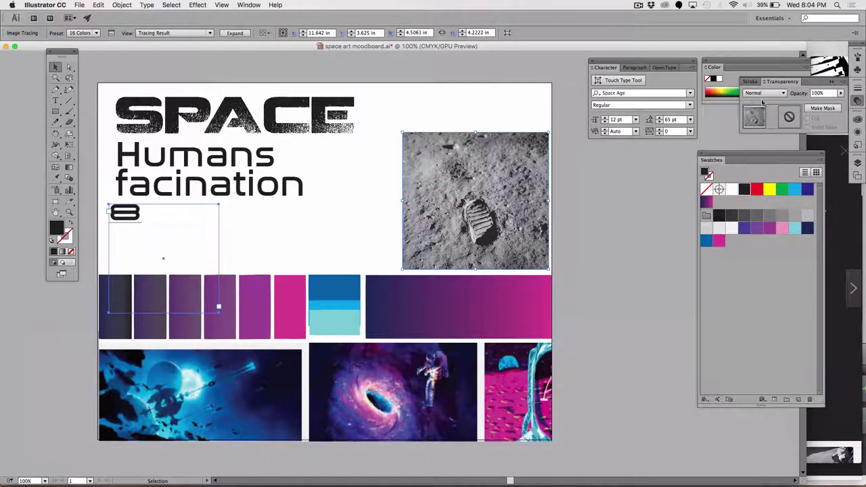
# Zoom in closely on the traced footprint to examine its flat grey shapes.
pyautogui.press('z')
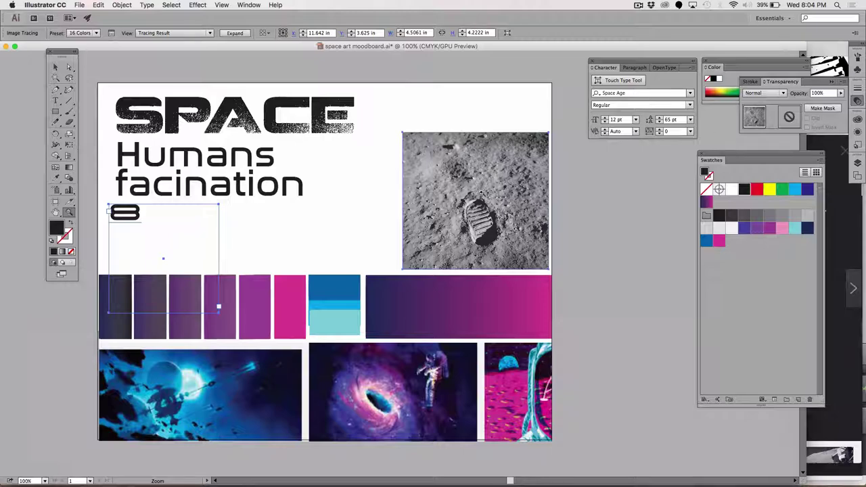
pyautogui.click(459, 189)
pyautogui.click(460, 266)
pyautogui.click(437, 337)
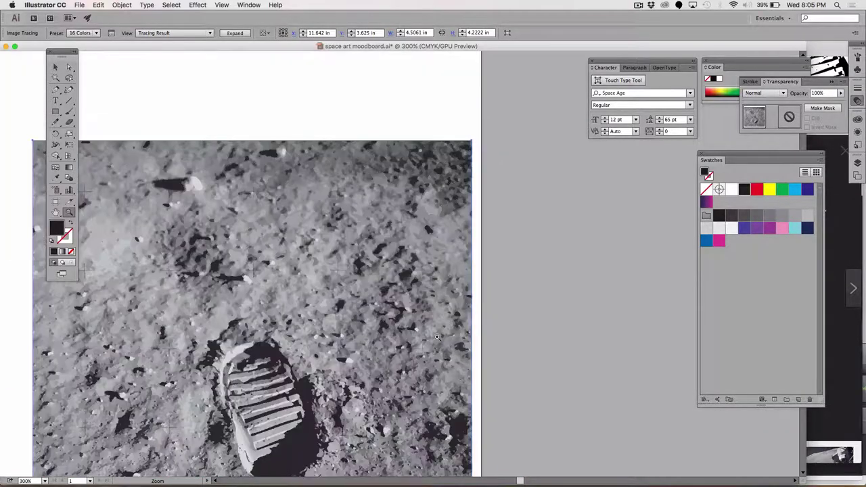
pyautogui.click(416, 348)
pyautogui.click(365, 343)
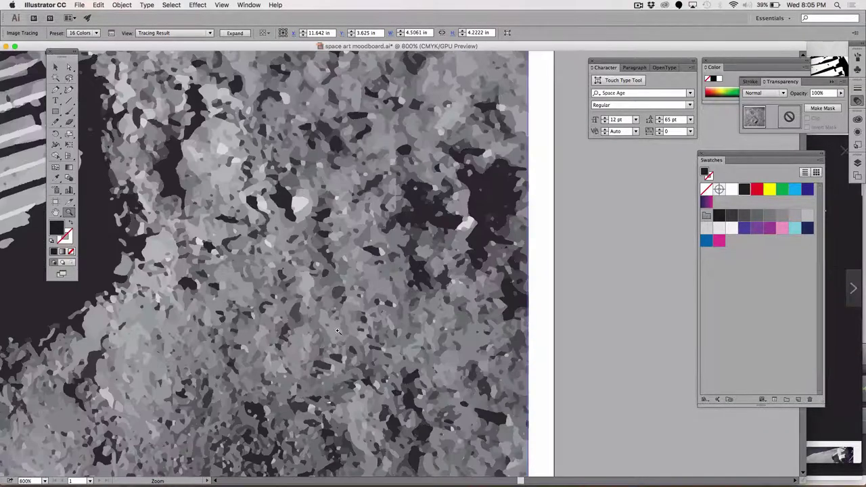
pyautogui.click(343, 334)
pyautogui.click(347, 326)
pyautogui.click(350, 321)
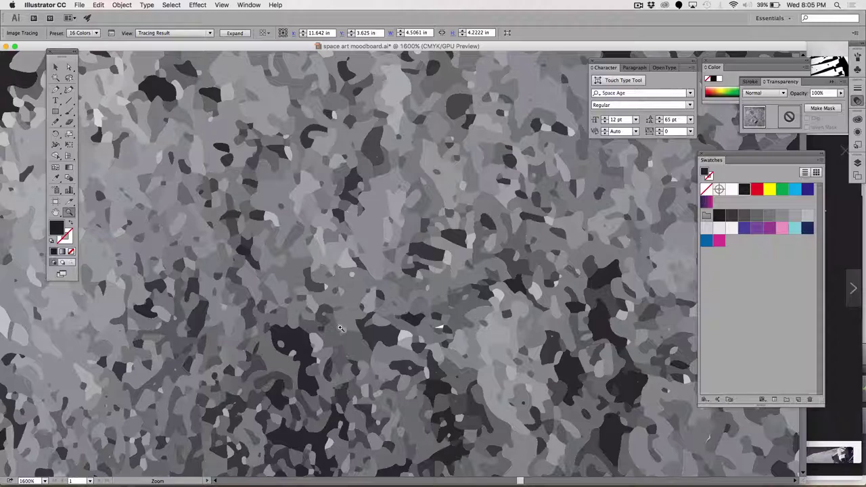
pyautogui.press('super+equal')
pyautogui.press('super+equal')
pyautogui.press('super+equal')
pyautogui.press('super+equal')
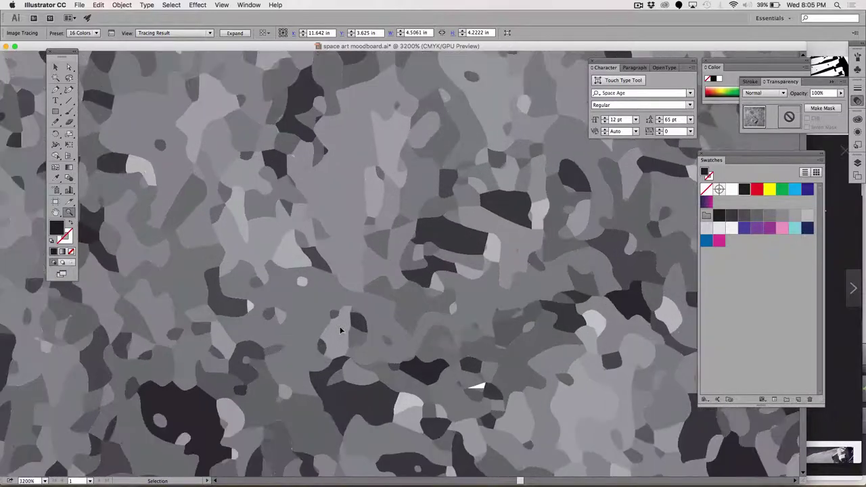
# Zoom back out and cancel the accidentally opened Print dialog.
pyautogui.press('super+minus')
pyautogui.press('super+minus')
pyautogui.press('super+minus')
pyautogui.press('super+minus')
pyautogui.press('super+minus')
pyautogui.press('super+minus')
pyautogui.press('super+minus')
pyautogui.press('super+minus')
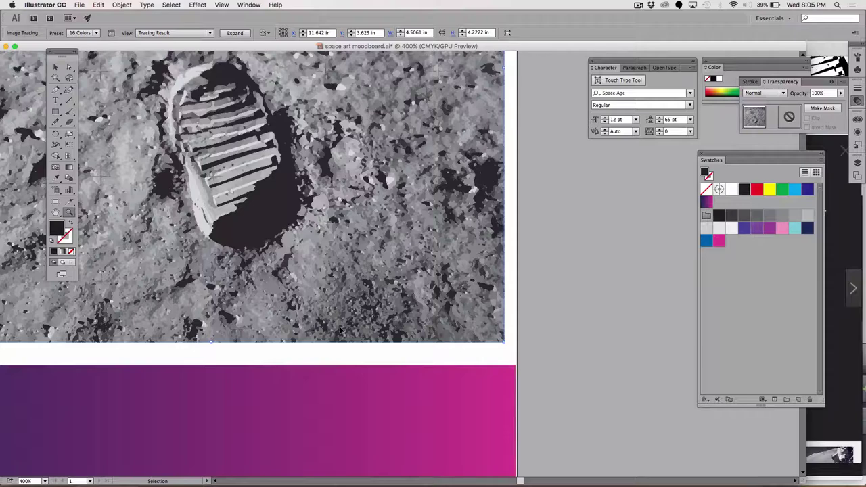
pyautogui.press('super+p')
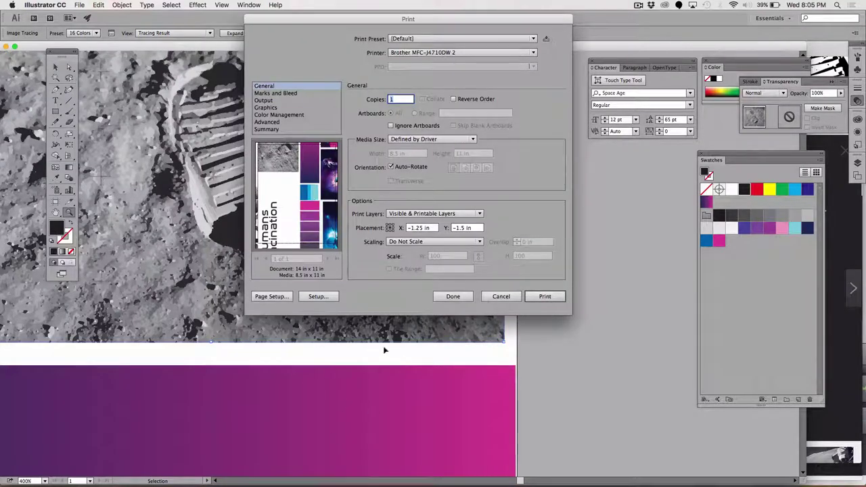
pyautogui.click(501, 297)
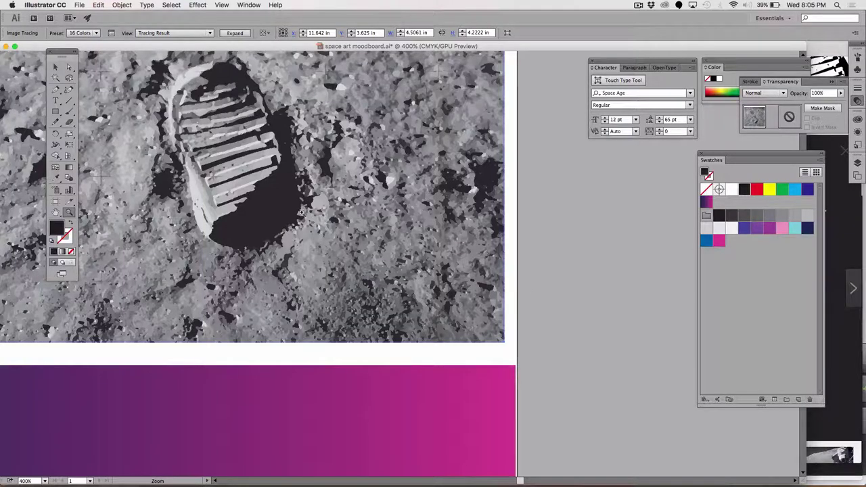
pyautogui.press('space')
# Center the footprint, zoom out, and undo the 16 Colors trace.
pyautogui.moveTo(266, 269); pyautogui.dragTo(560, 340)
pyautogui.scroll(-1, 560, 340)
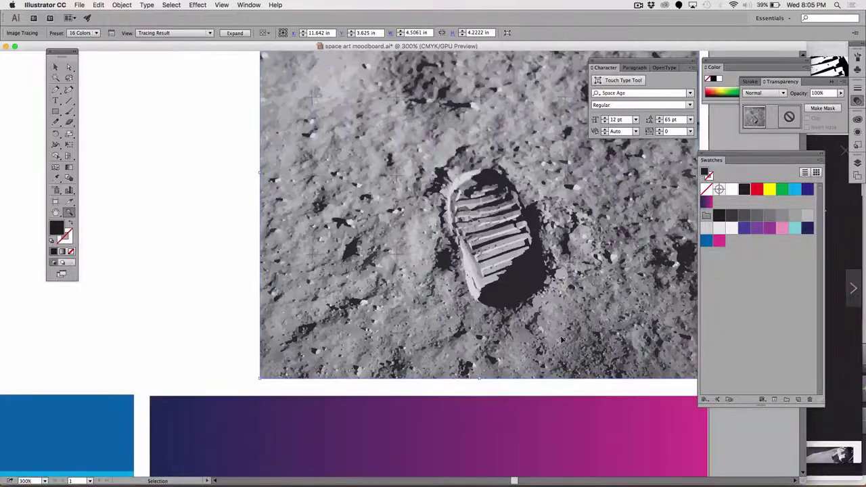
pyautogui.press('super+minus')
pyautogui.press('super+z')
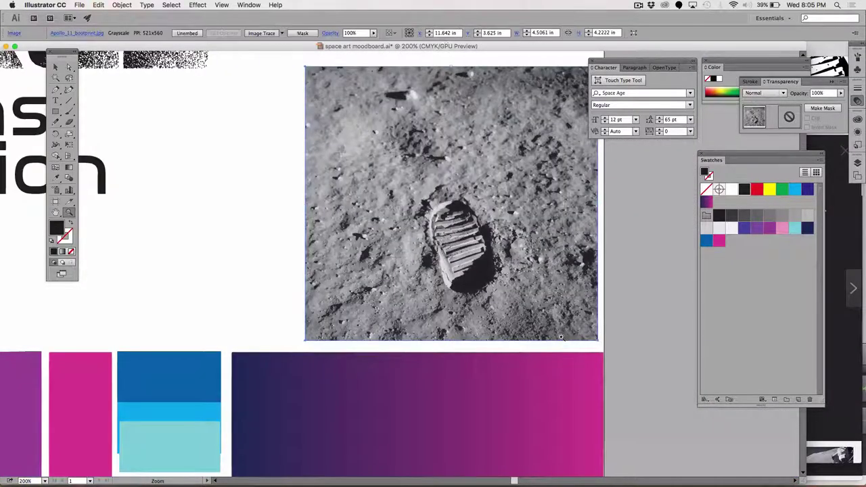
# Zoom in on the restored photo's texture, then fit the whole moodboard in view.
pyautogui.click(361, 204)
pyautogui.click(362, 203)
pyautogui.click(362, 204)
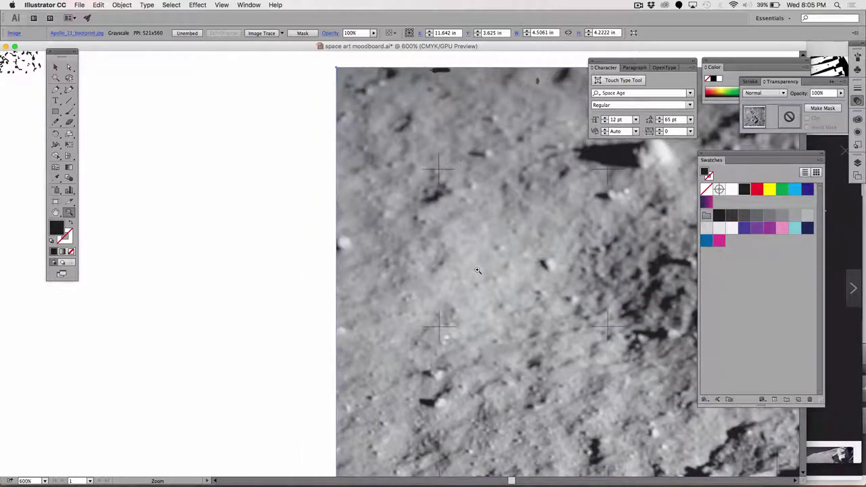
pyautogui.press('super+0')
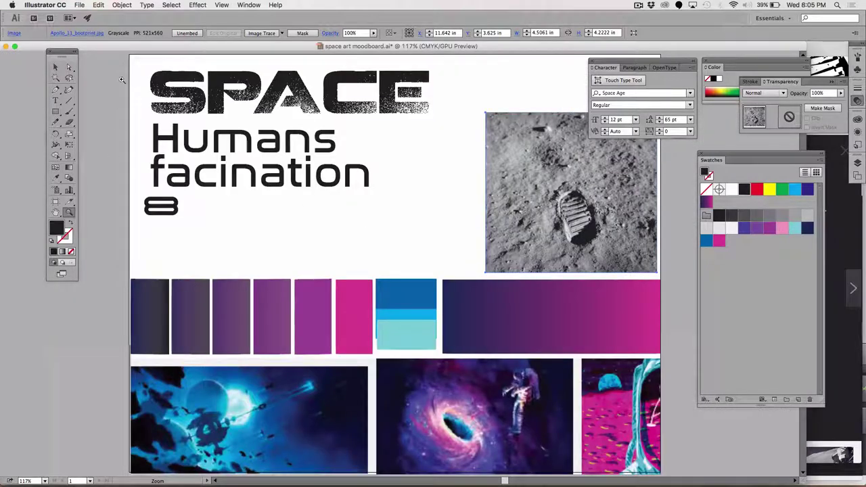
pyautogui.click(54, 67)
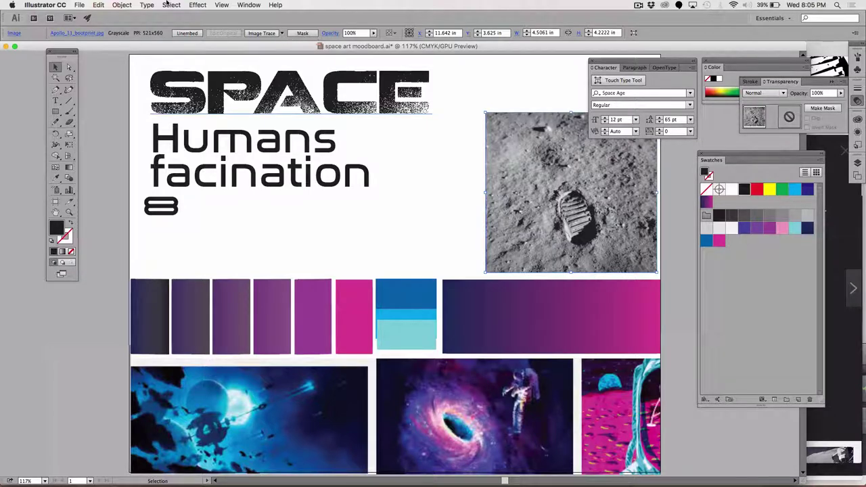
# Open the Image Trace panel and try Low Color, cancelling the slow-trace warning.
pyautogui.click(248, 4)
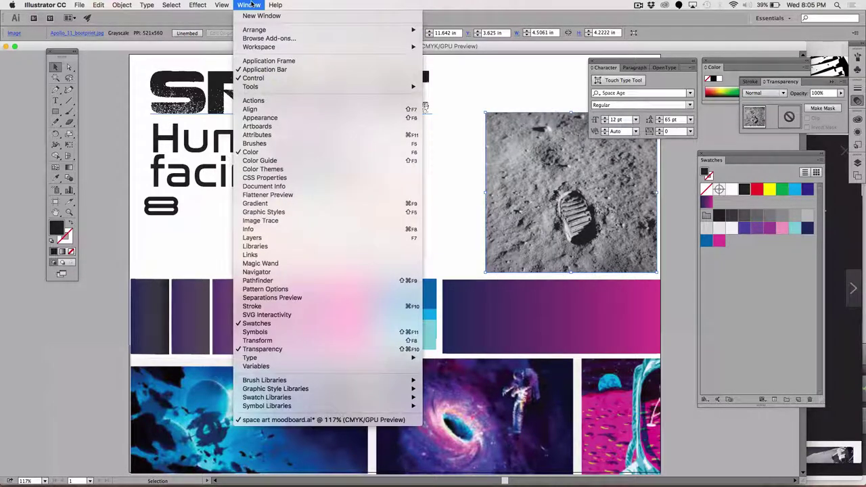
pyautogui.click(279, 220)
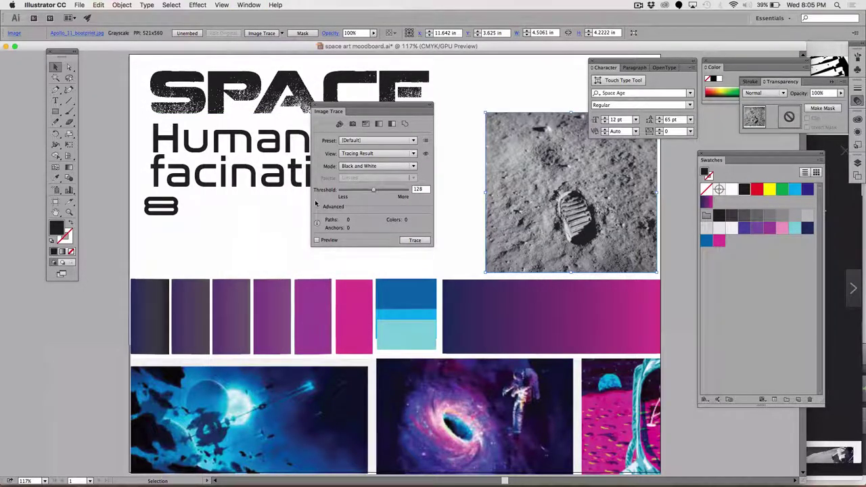
pyautogui.click(365, 123)
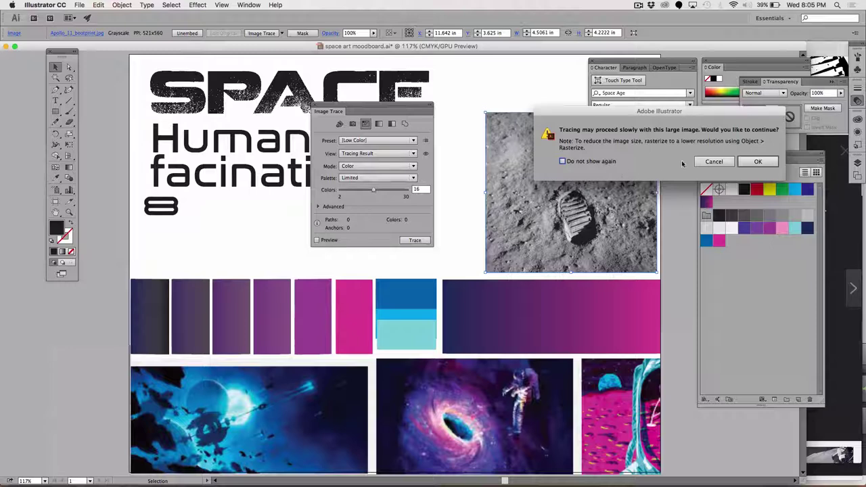
pyautogui.click(716, 166)
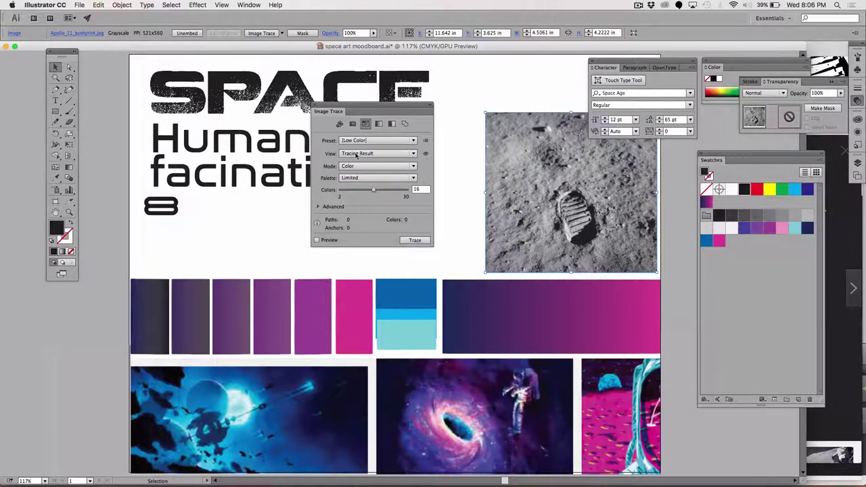
pyautogui.click(371, 140)
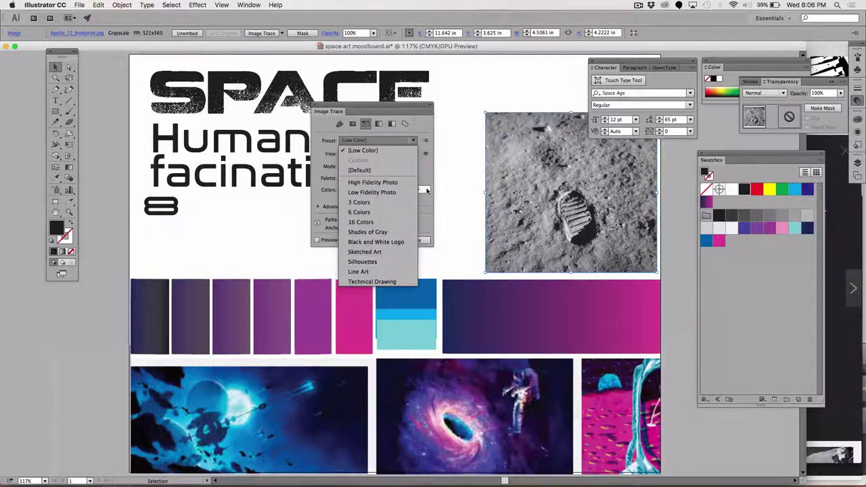
pyautogui.press('Escape')
# Expand the Advanced options, deselect the photo, and move the panel right of the artboard.
pyautogui.click(318, 207)
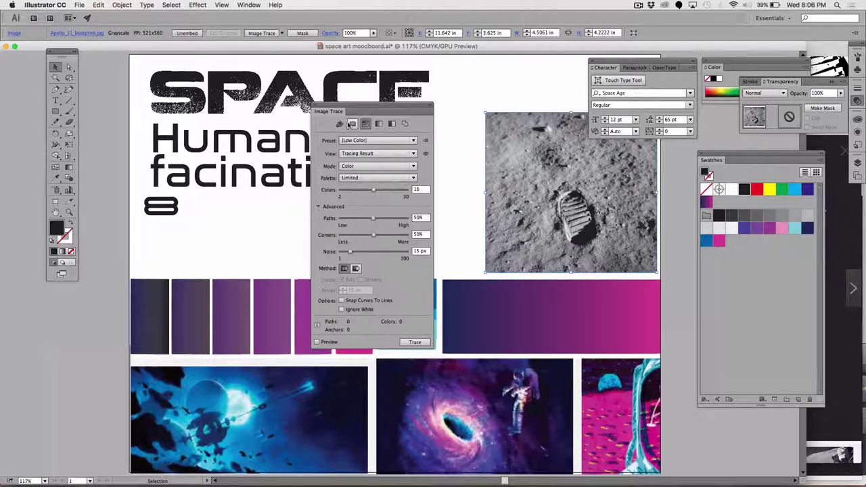
pyautogui.moveTo(354, 111); pyautogui.dragTo(354, 67)
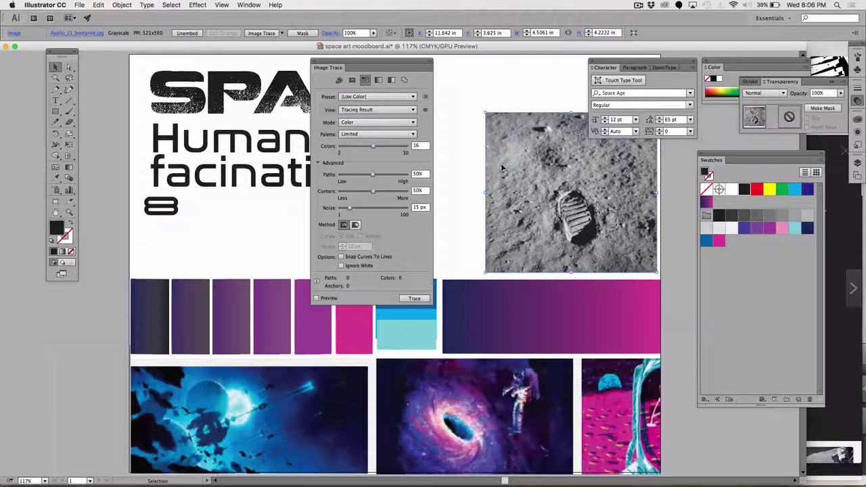
pyautogui.click(484, 83)
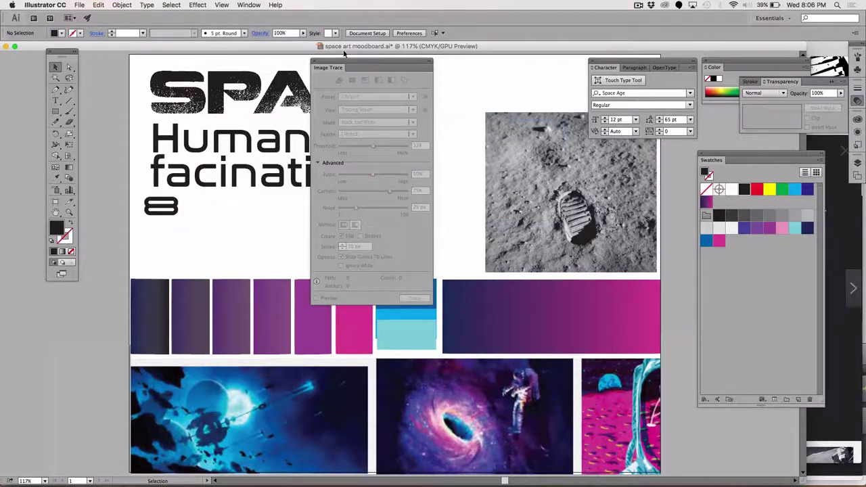
pyautogui.moveTo(332, 64)
pyautogui.mouseDown()
pyautogui.moveTo(578, 121)
pyautogui.moveTo(699, 182)
pyautogui.mouseUp()
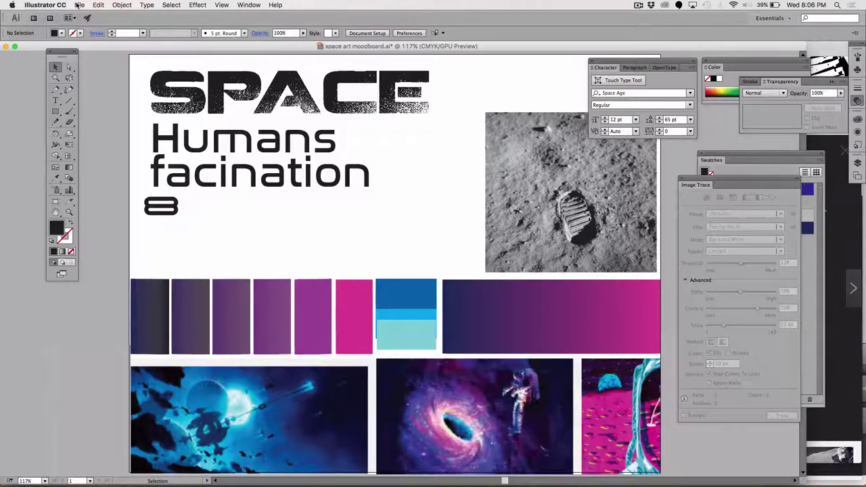
# Export the moodboard with the Photoshop (psd) format.
pyautogui.click(79, 5)
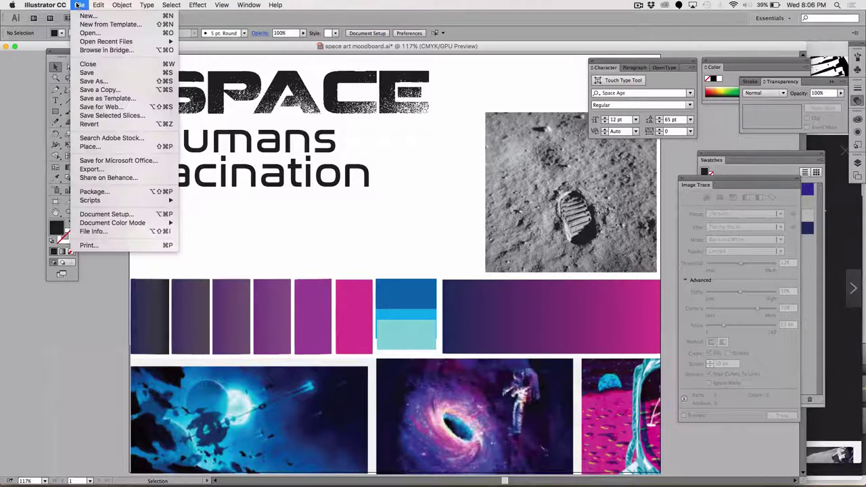
pyautogui.click(110, 168)
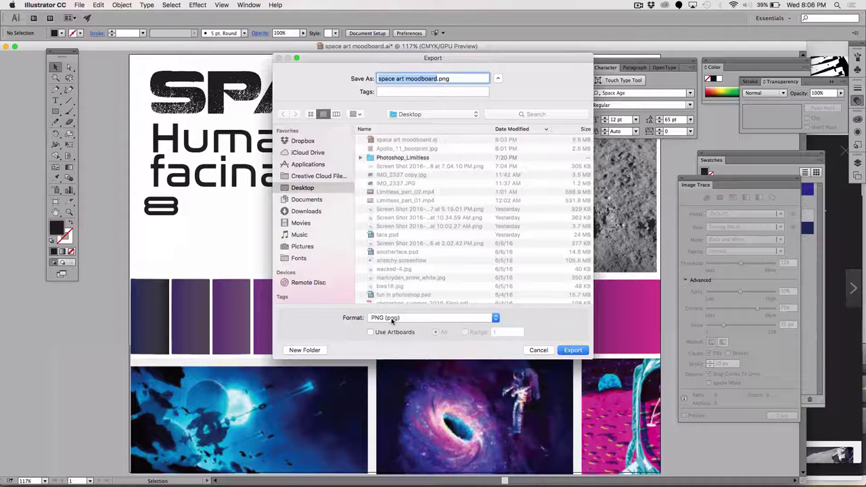
pyautogui.click(394, 318)
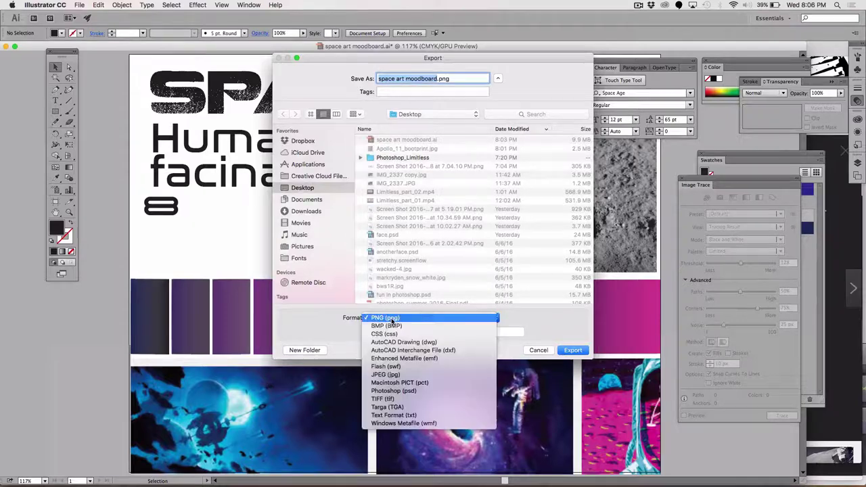
pyautogui.click(407, 392)
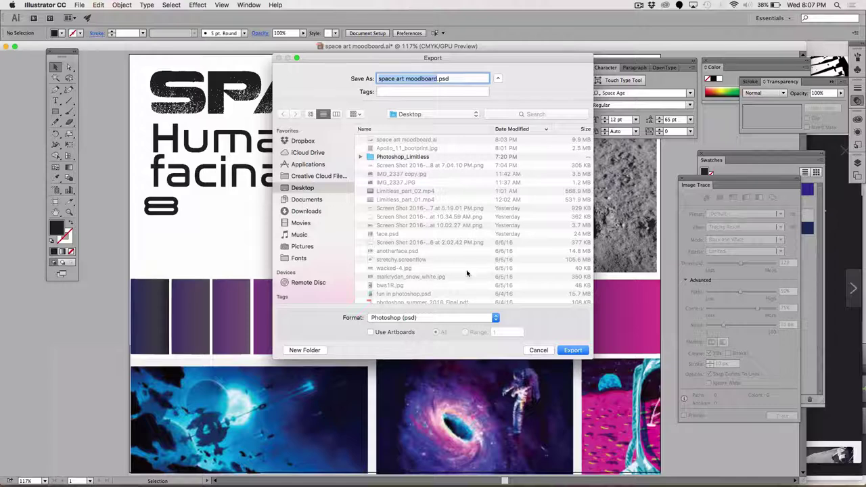
pyautogui.click(575, 350)
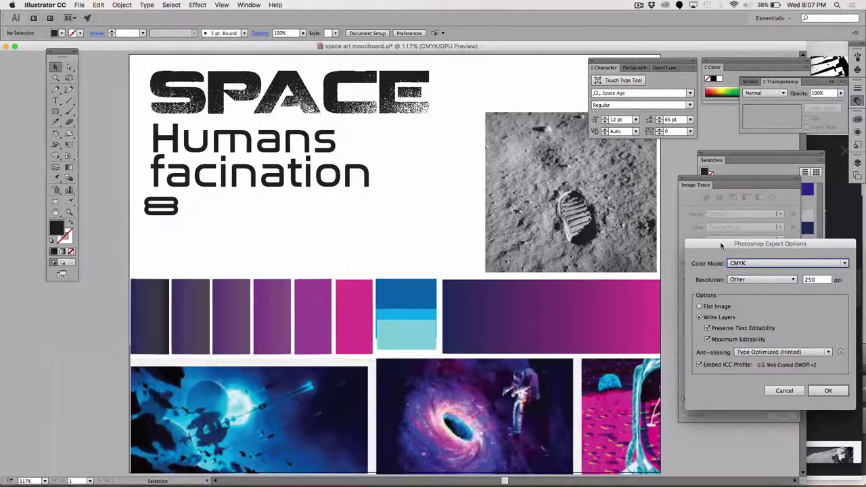
# Set the Photoshop export options to CMYK, flat image, 250 ppi, and confirm.
pyautogui.moveTo(717, 243); pyautogui.dragTo(246, 86)
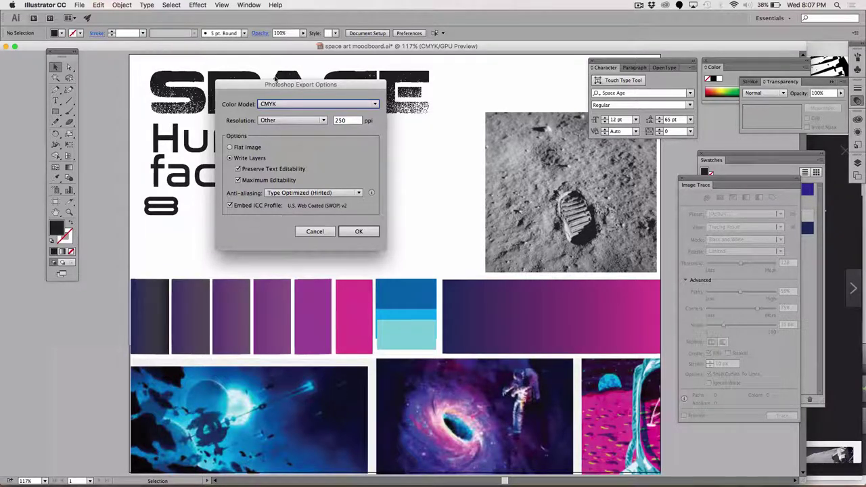
pyautogui.click(268, 104)
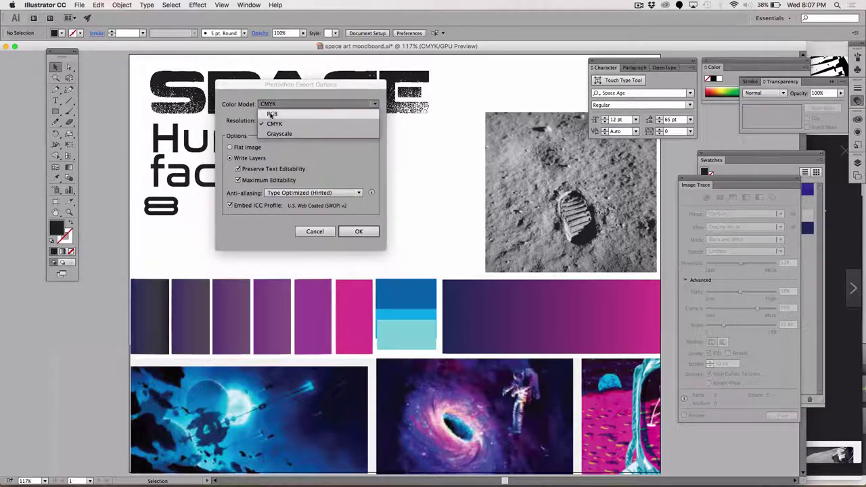
pyautogui.click(272, 115)
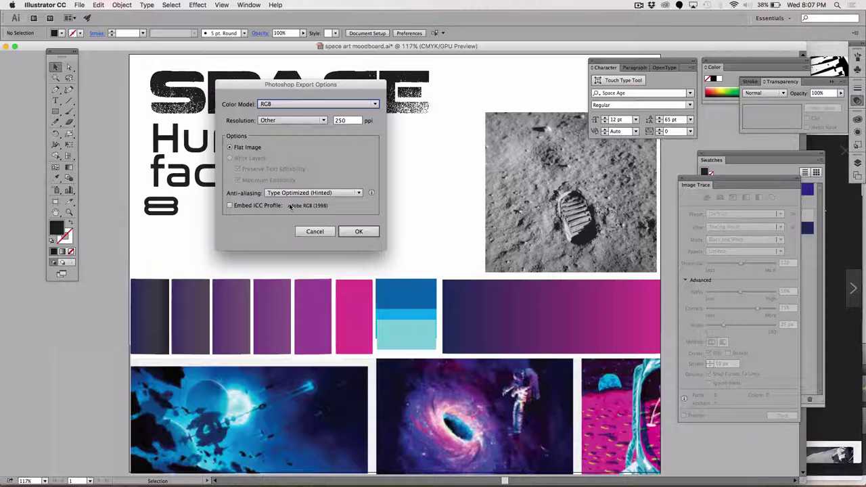
pyautogui.click(269, 105)
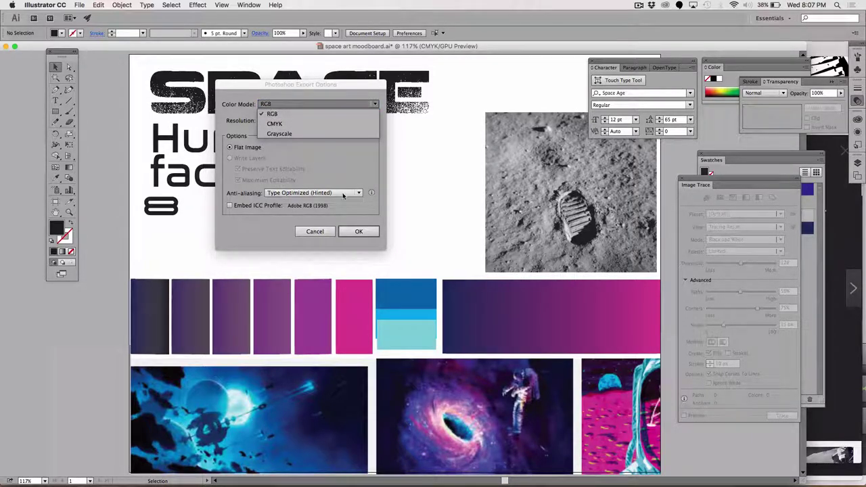
pyautogui.click(280, 109)
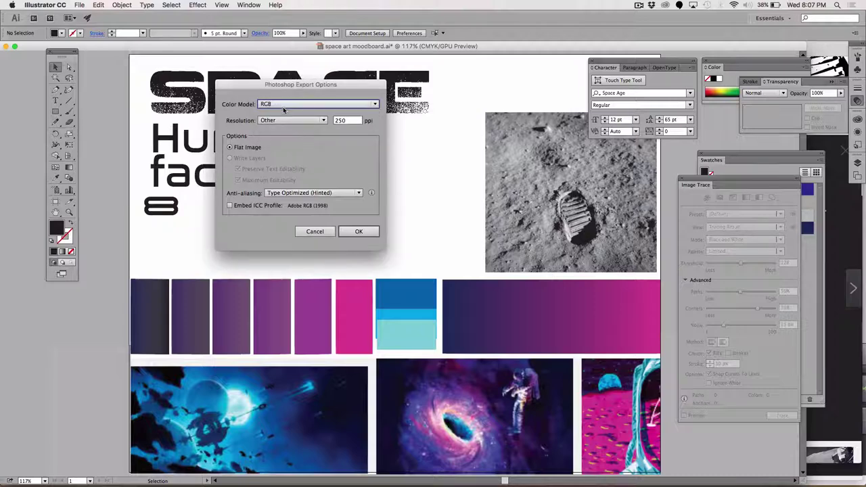
pyautogui.click(294, 105)
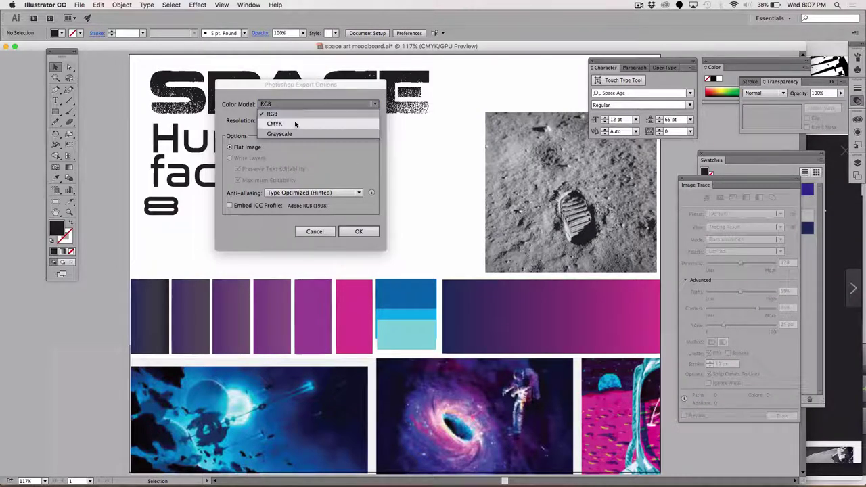
pyautogui.click(295, 124)
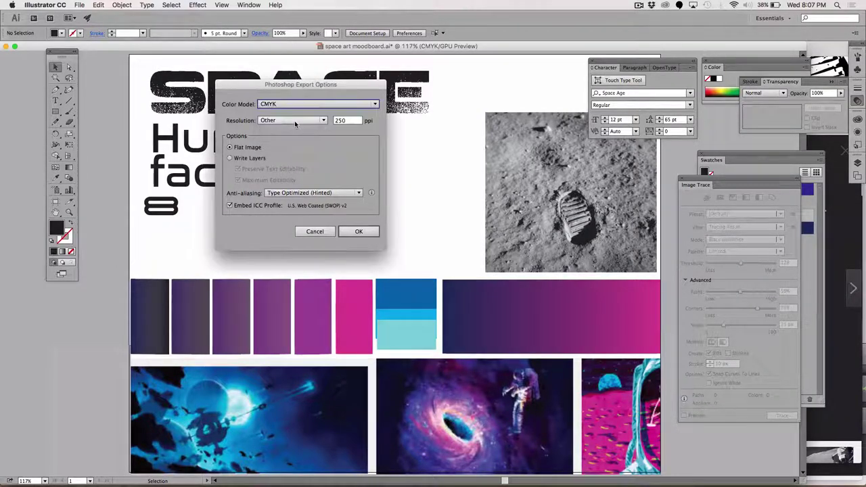
pyautogui.click(356, 232)
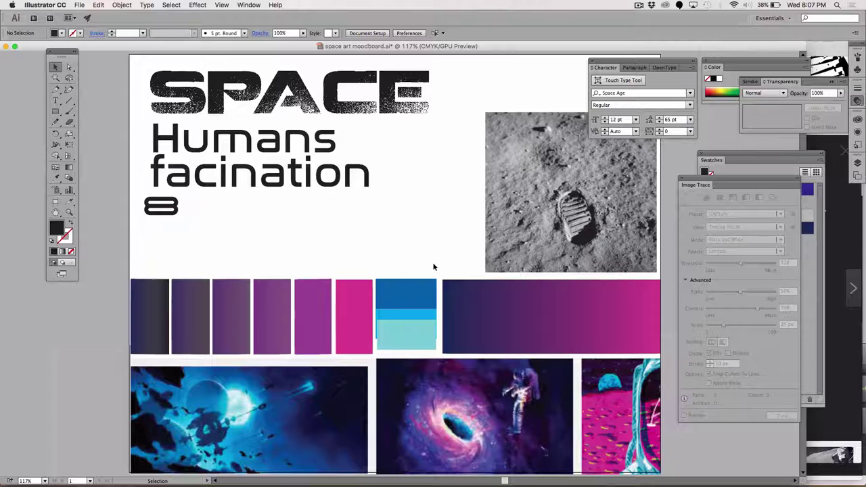
# Switch to ScreenFlow and launch Adobe Photoshop CC 2015 through a Spotlight search for 'photo'.
pyautogui.press('super+Tab')
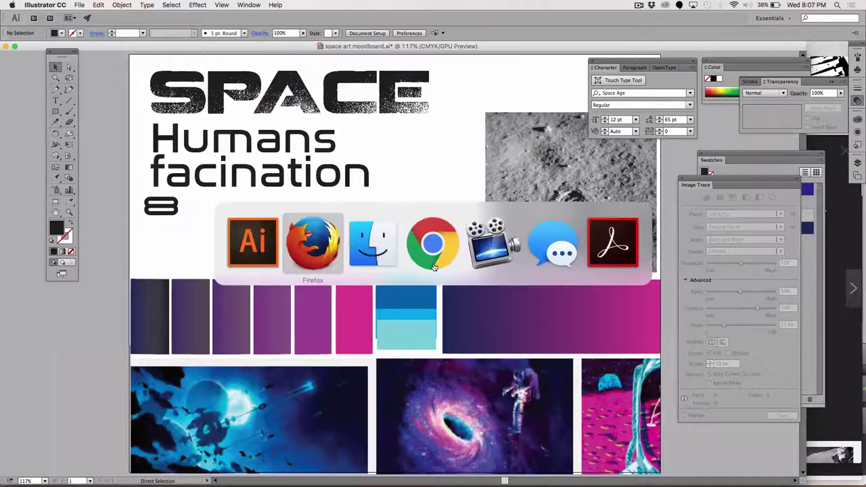
pyautogui.press('super+Tab')
pyautogui.press('super+Tab')
pyautogui.press('super+Tab')
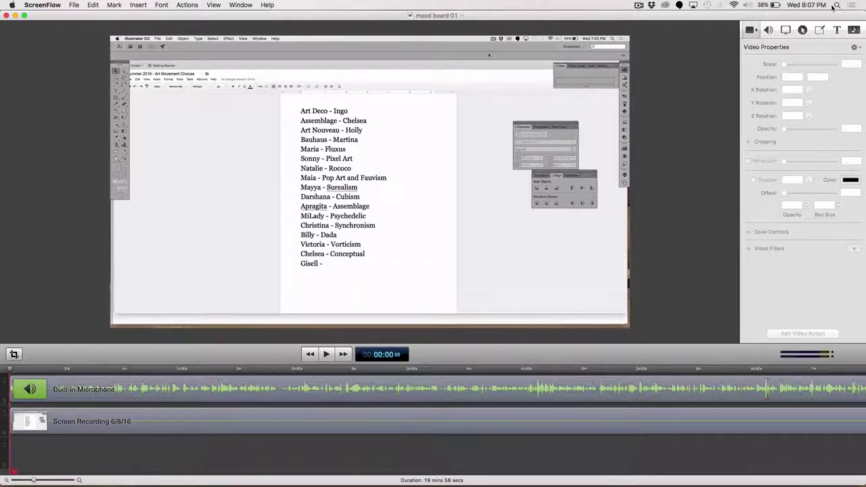
pyautogui.click(836, 5)
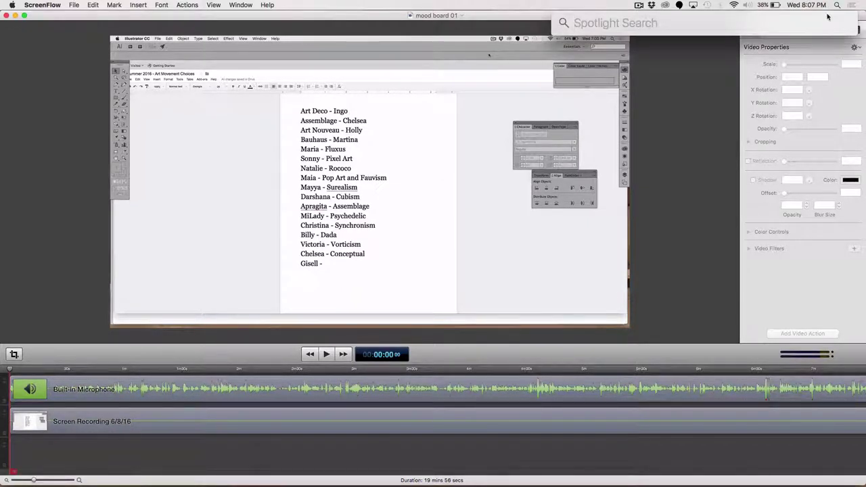
pyautogui.write('photo')
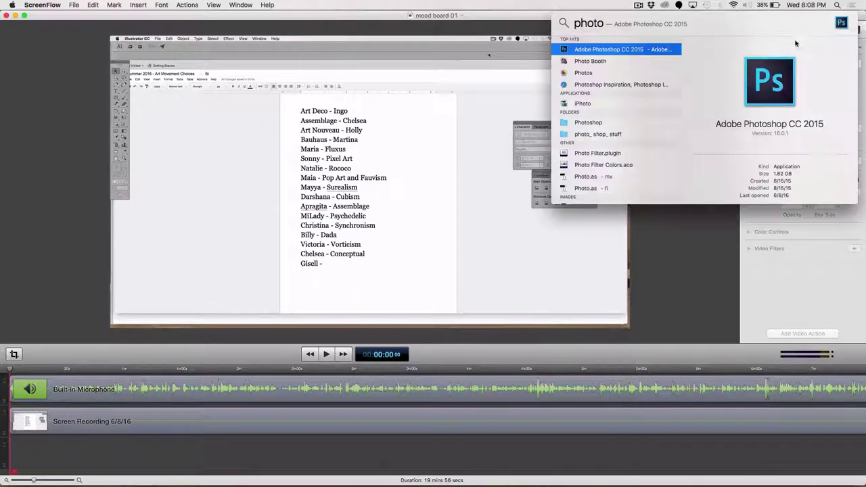
pyautogui.click(659, 50)
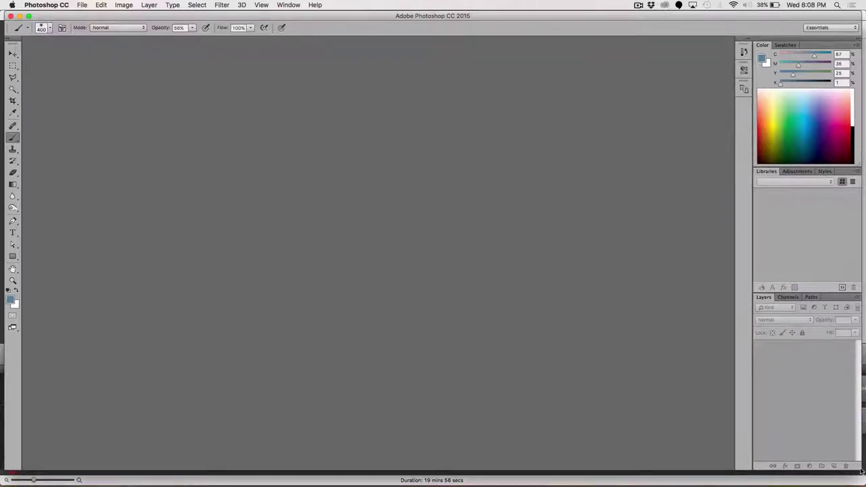
# Open space art moodboard.psd in Photoshop.
pyautogui.press('super+o')
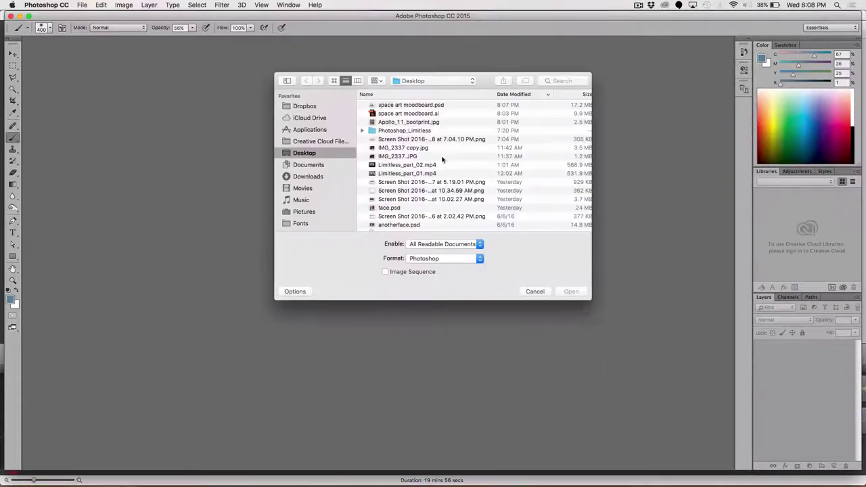
pyautogui.click(410, 106)
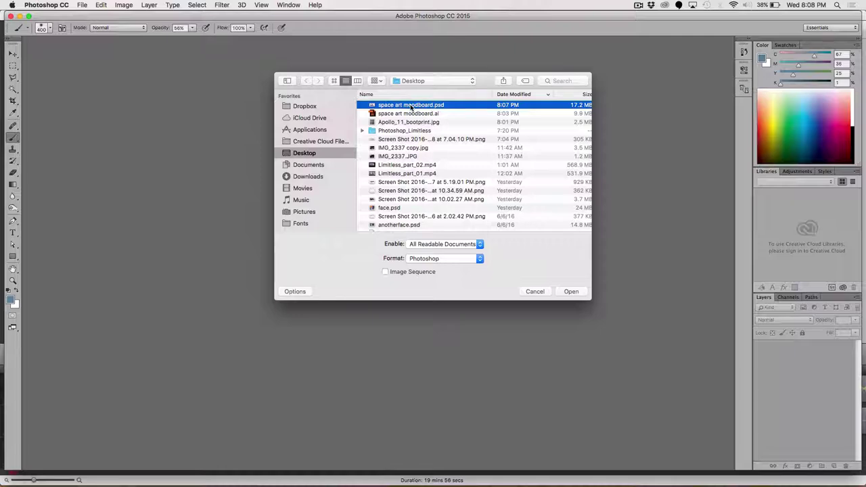
pyautogui.doubleClick(411, 105)
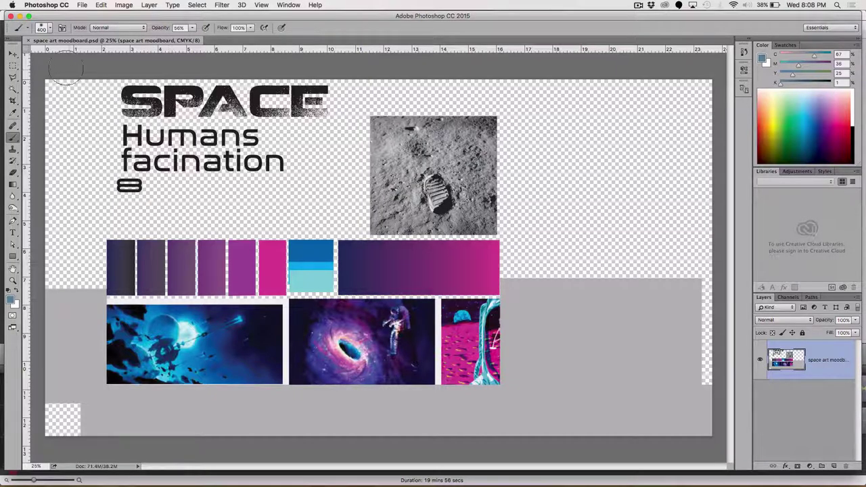
# Magic Wand-select the grey background area, delete it to transparency, and deselect.
pyautogui.click(13, 89)
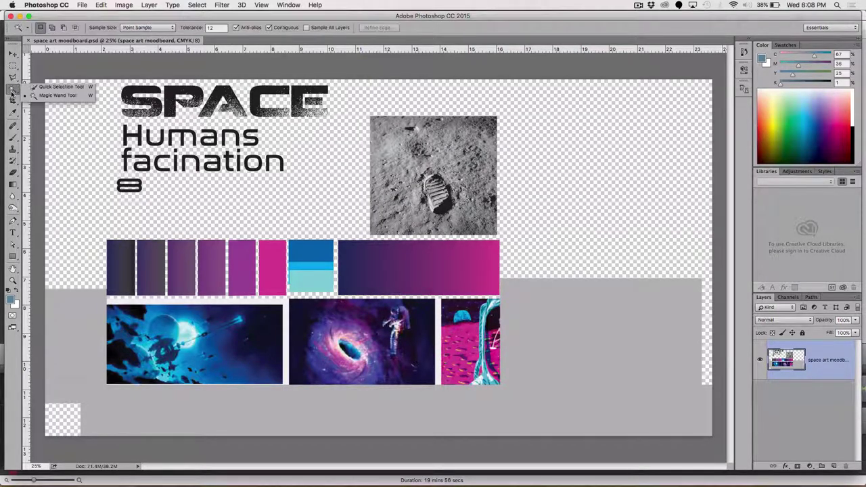
pyautogui.click(54, 96)
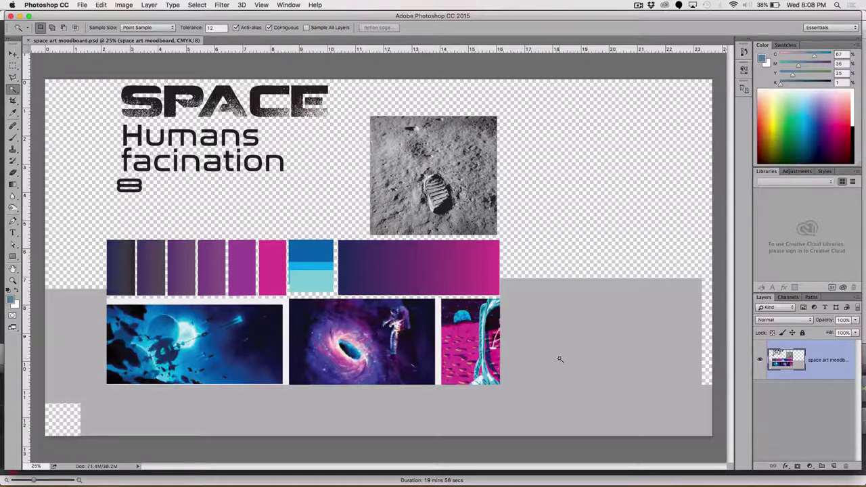
pyautogui.click(588, 330)
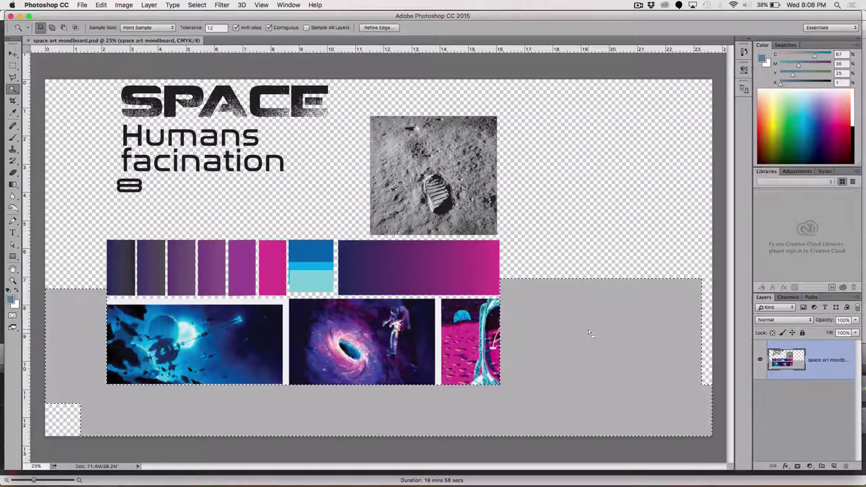
pyautogui.press('Delete')
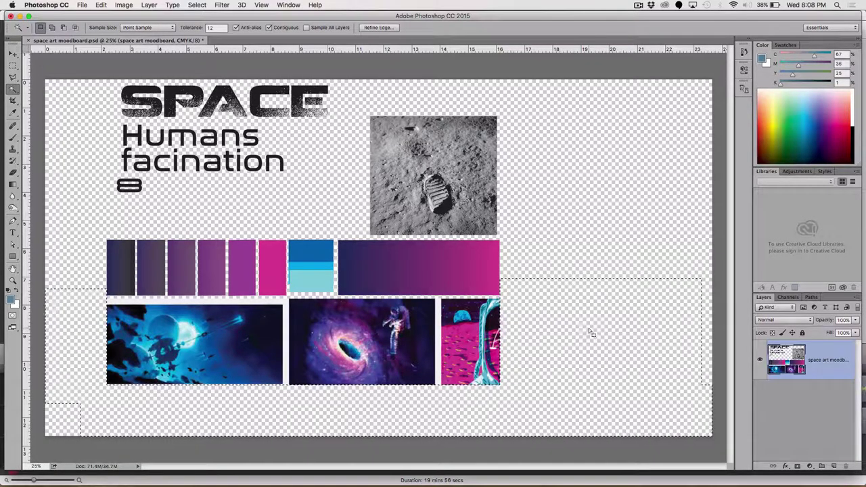
pyautogui.press('super+d')
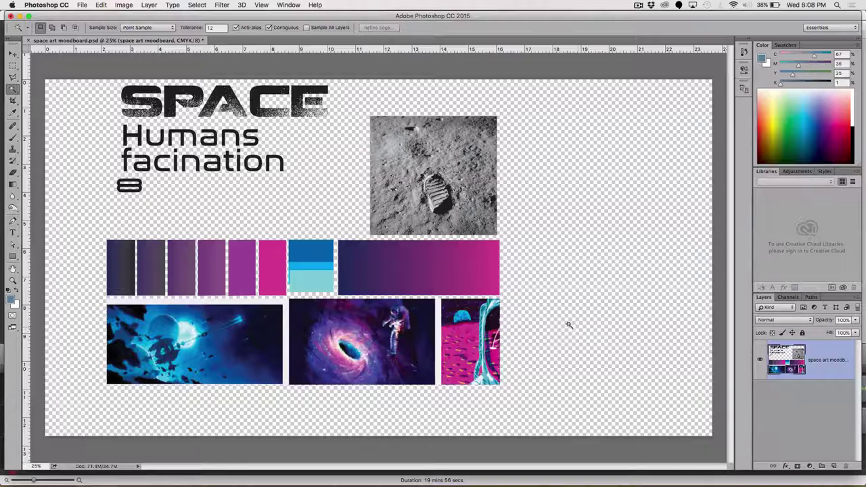
# Select the whole canvas and shift all moodboard content down and left.
pyautogui.click(197, 4)
pyautogui.press('Escape')
pyautogui.click(13, 65)
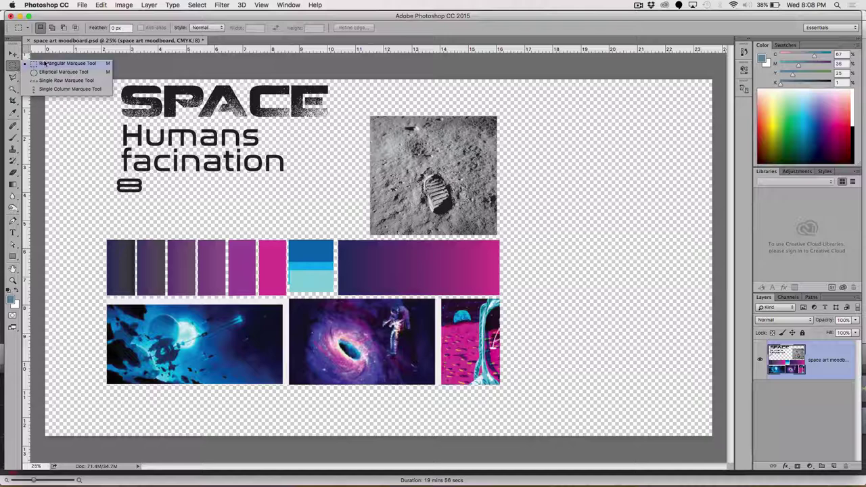
pyautogui.click(67, 63)
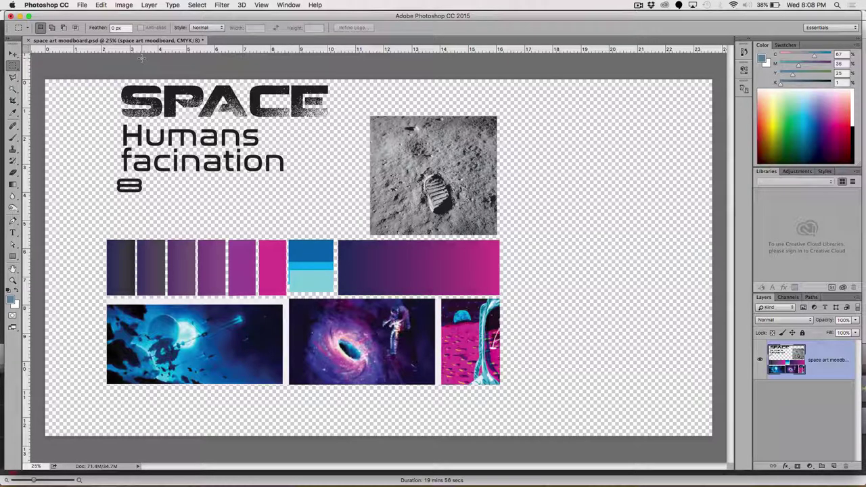
pyautogui.press('super+a')
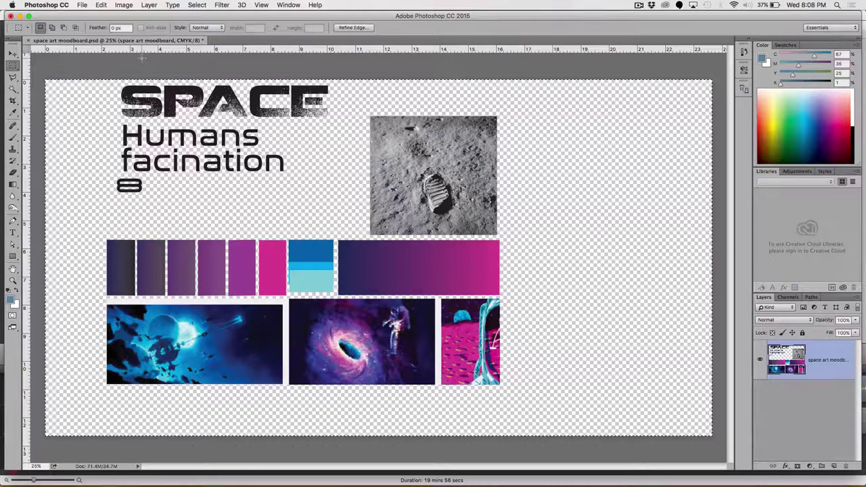
pyautogui.press('v')
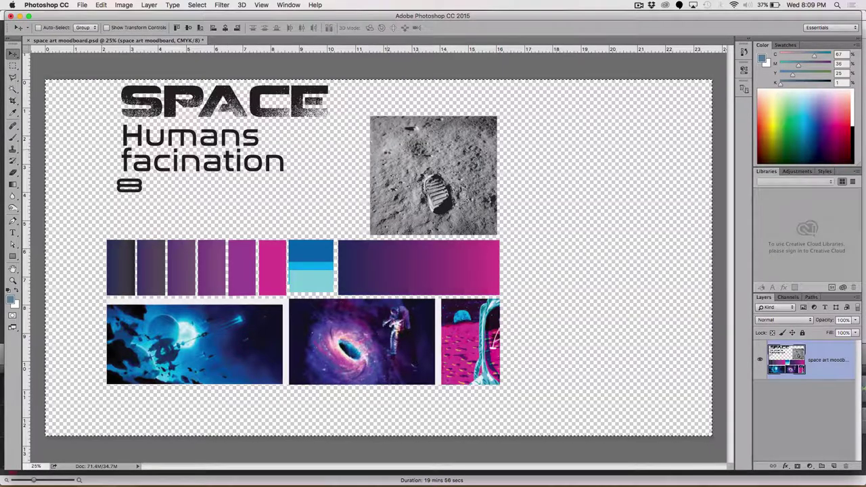
pyautogui.moveTo(384, 148); pyautogui.dragTo(341, 173)
pyautogui.press('super+d')
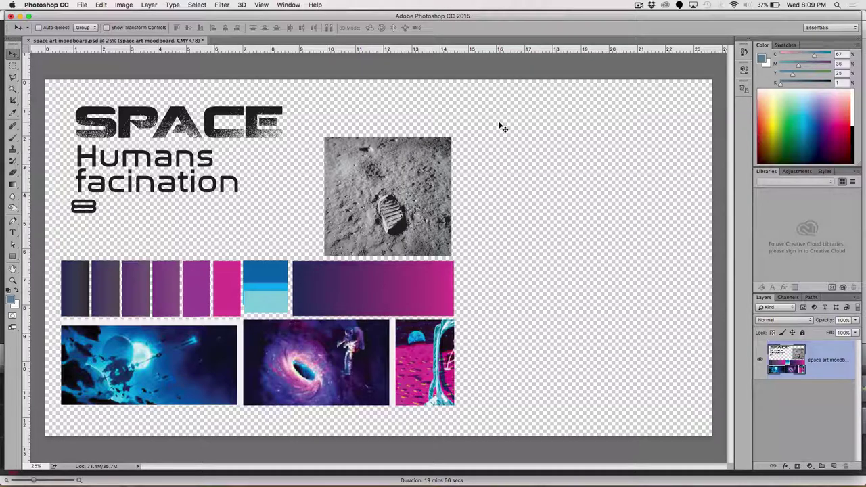
# Marquee-select the small 8 under facination and nudge it slightly right.
pyautogui.click(12, 66)
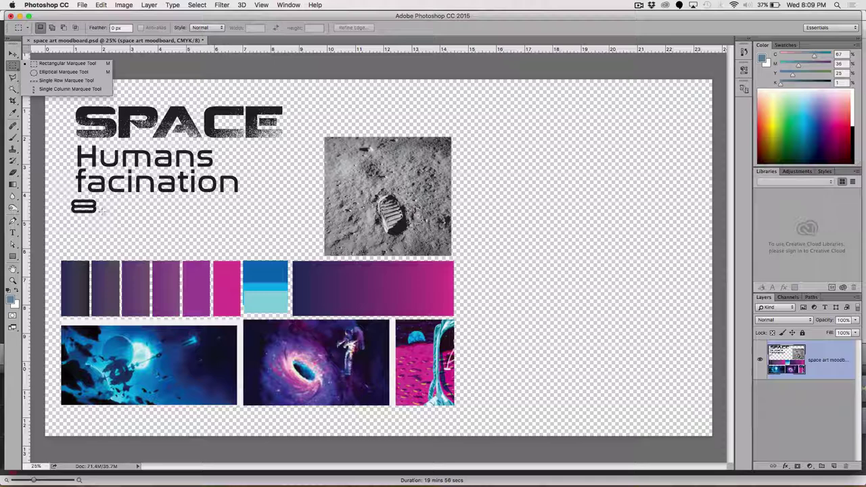
pyautogui.click(87, 222)
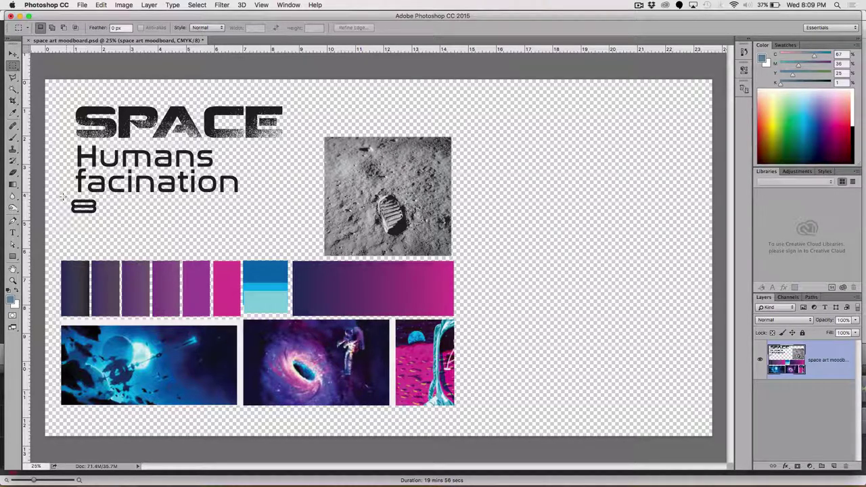
pyautogui.press('v')
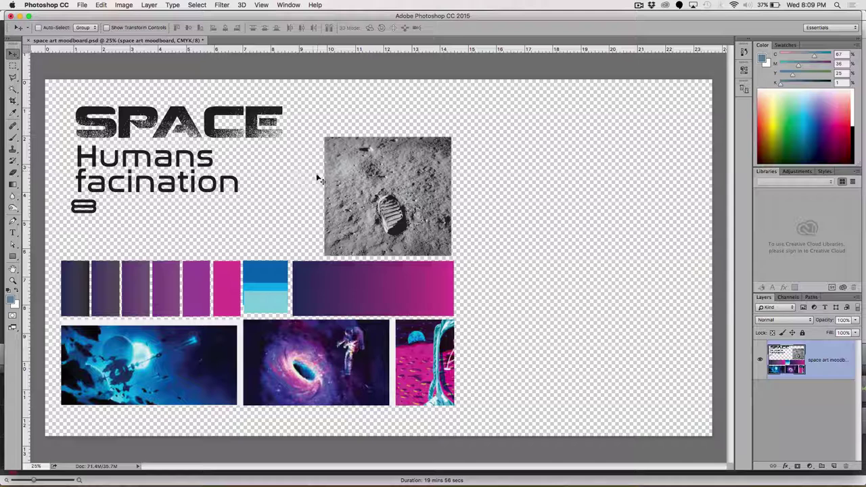
pyautogui.click(12, 66)
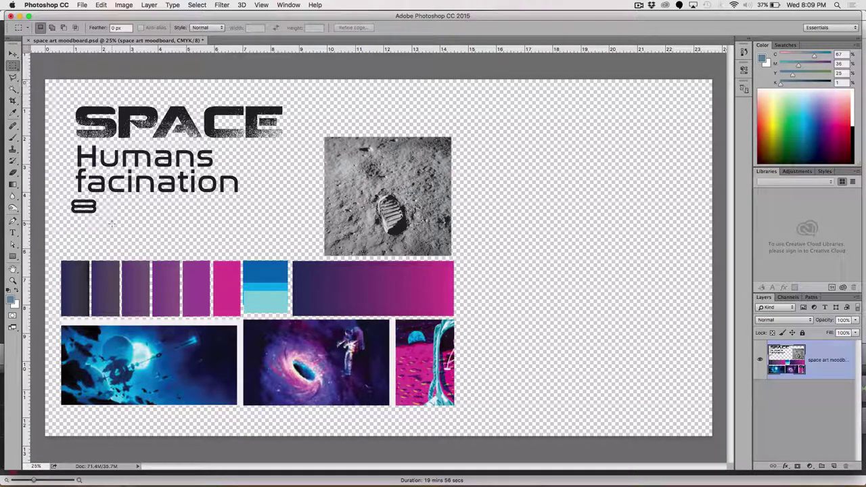
pyautogui.moveTo(112, 224); pyautogui.dragTo(68, 196)
pyautogui.click(12, 53)
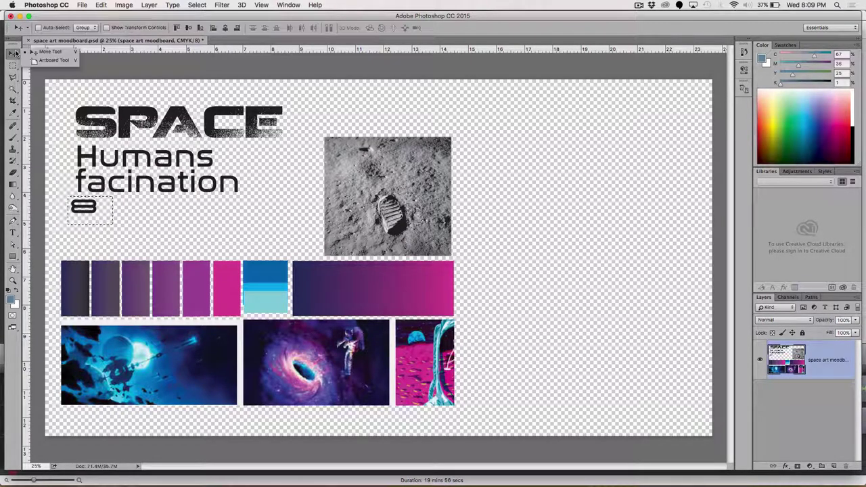
pyautogui.click(40, 54)
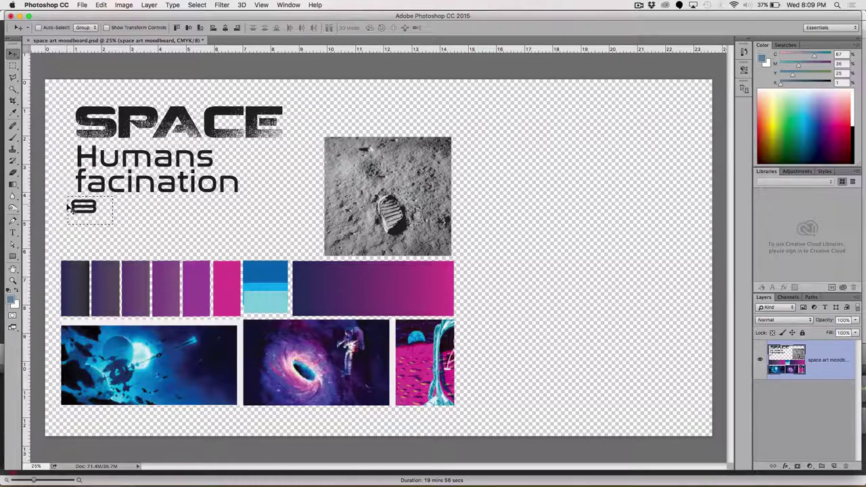
pyautogui.moveTo(74, 210); pyautogui.dragTo(80, 210)
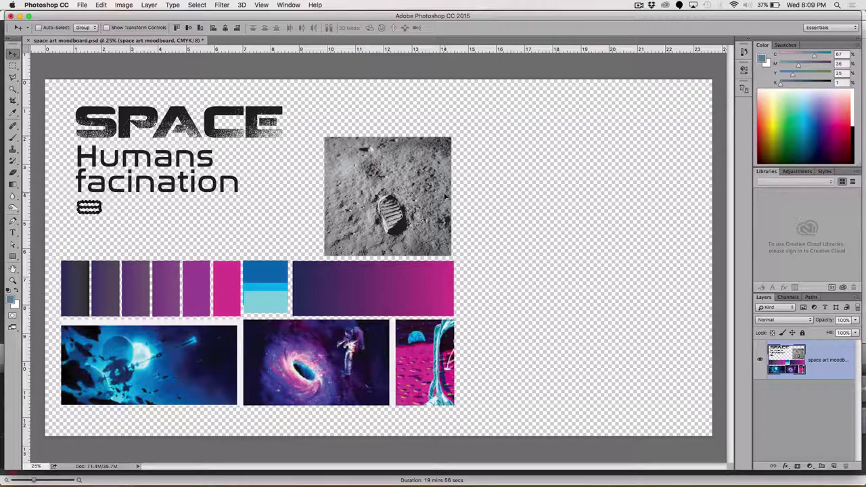
pyautogui.press('super')
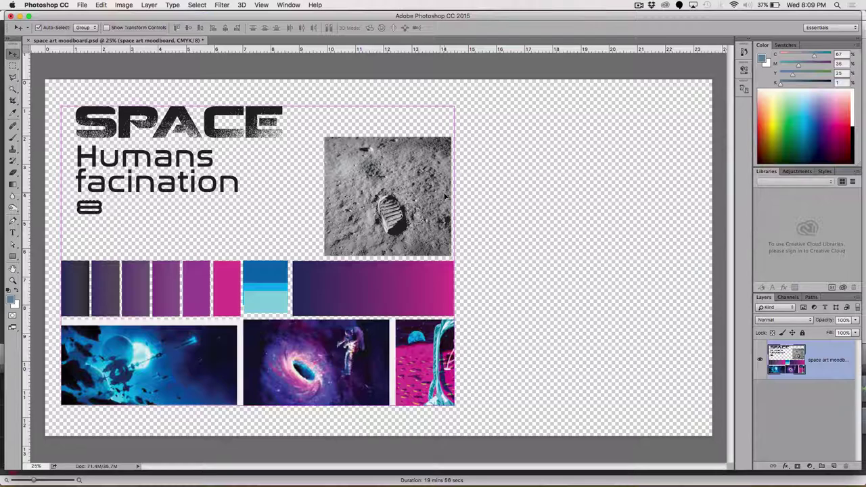
pyautogui.press('super+d')
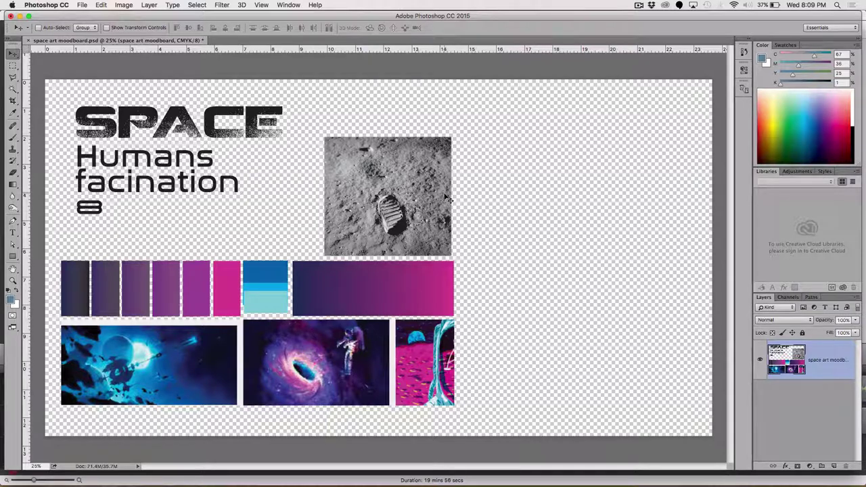
pyautogui.click(14, 67)
pyautogui.click(13, 67)
# Select a tall top-to-bottom strip on the right side and open the Gradient Editor.
pyautogui.click(59, 63)
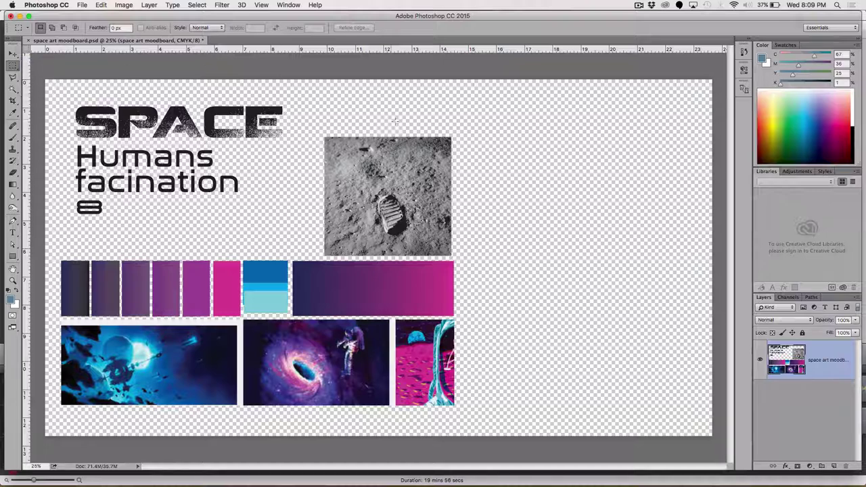
pyautogui.moveTo(463, 72); pyautogui.dragTo(542, 437)
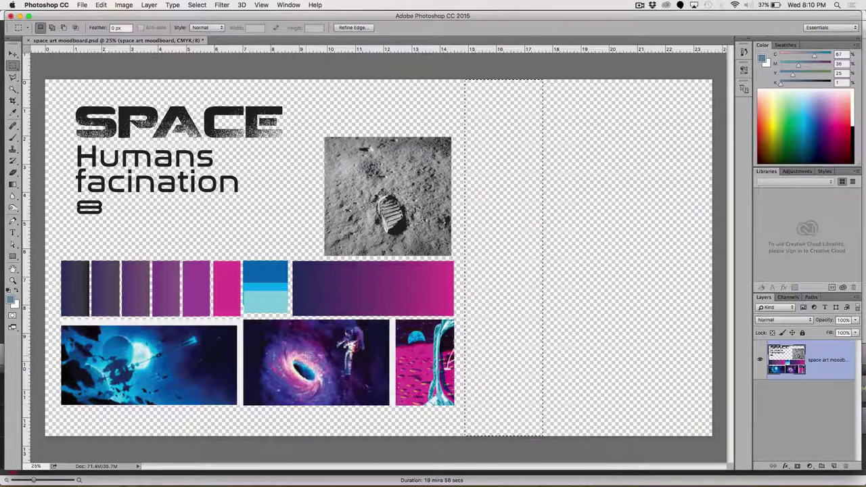
pyautogui.click(13, 184)
pyautogui.click(14, 184)
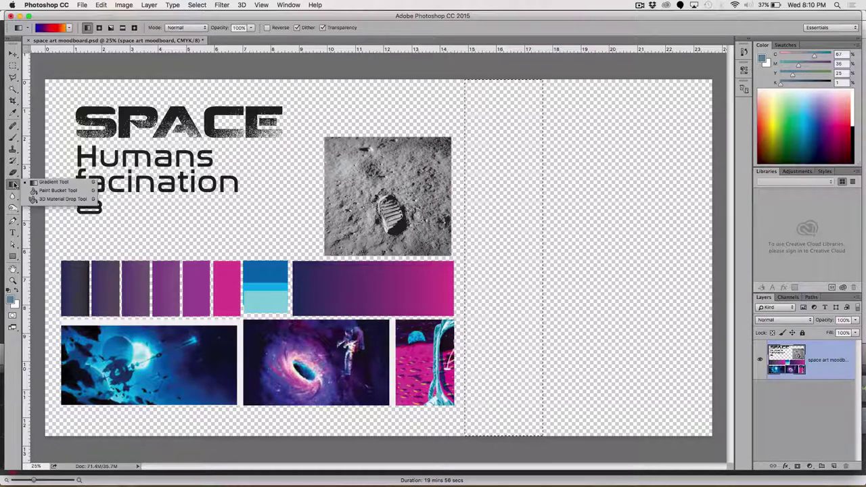
pyautogui.click(50, 29)
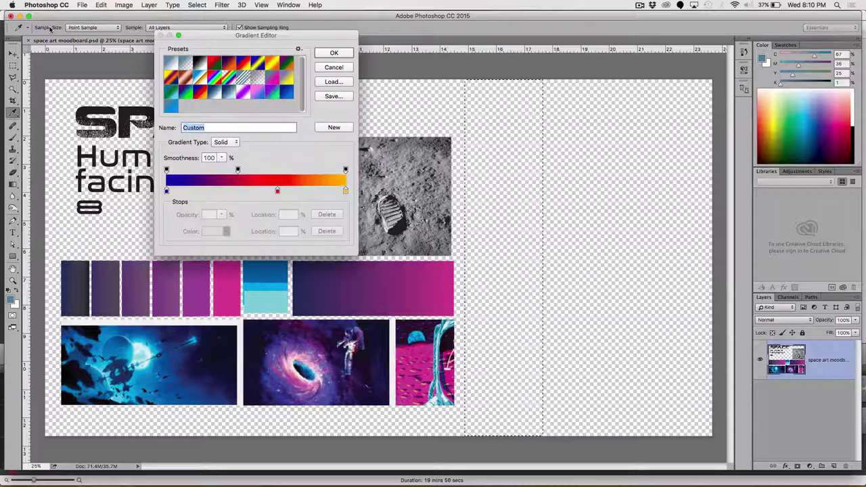
# Set the gradient's left stop to a purple sampled from the moodboard.
pyautogui.moveTo(192, 37); pyautogui.dragTo(554, 59)
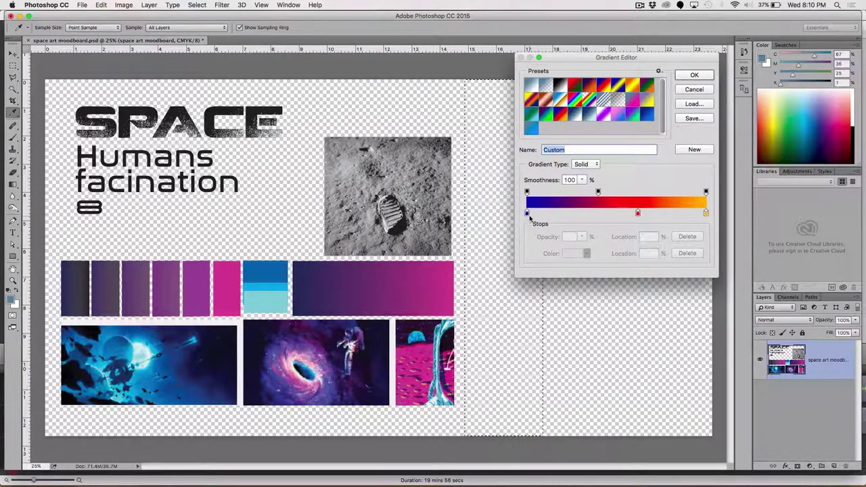
pyautogui.click(527, 214)
pyautogui.doubleClick(527, 213)
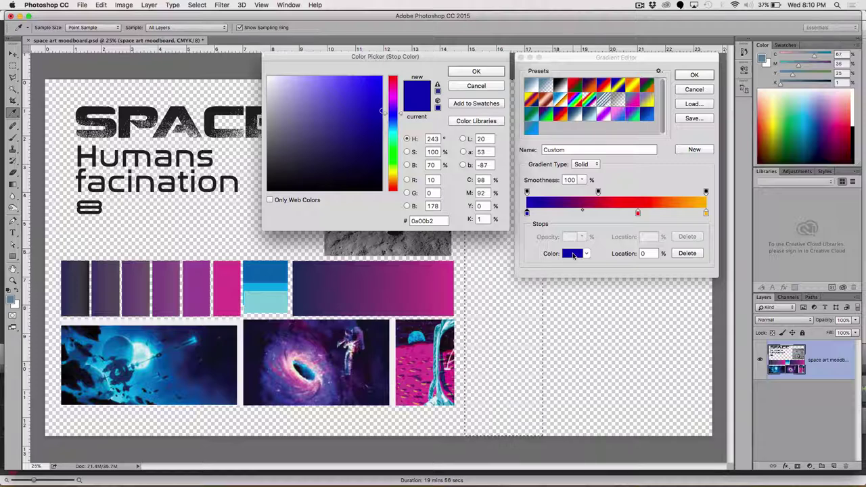
pyautogui.click(276, 343)
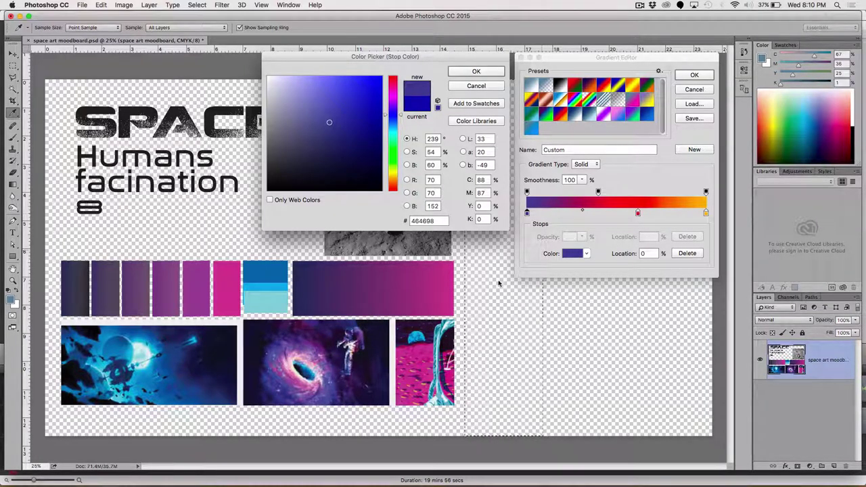
pyautogui.click(439, 300)
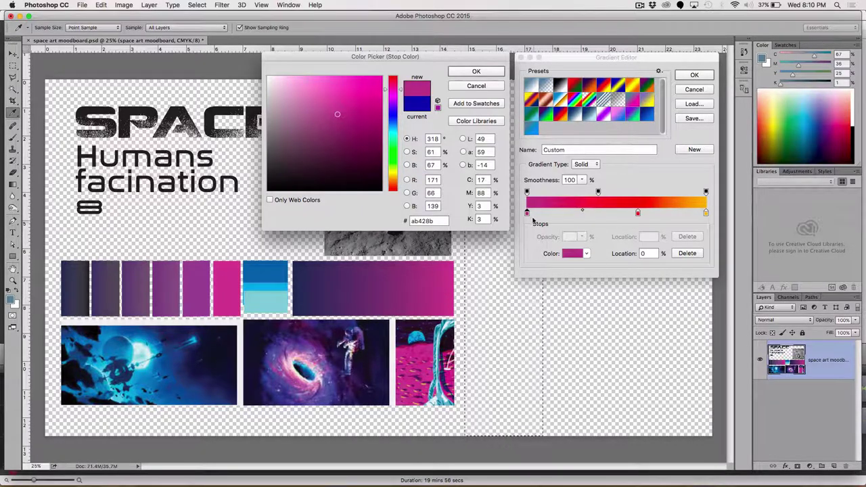
pyautogui.click(292, 369)
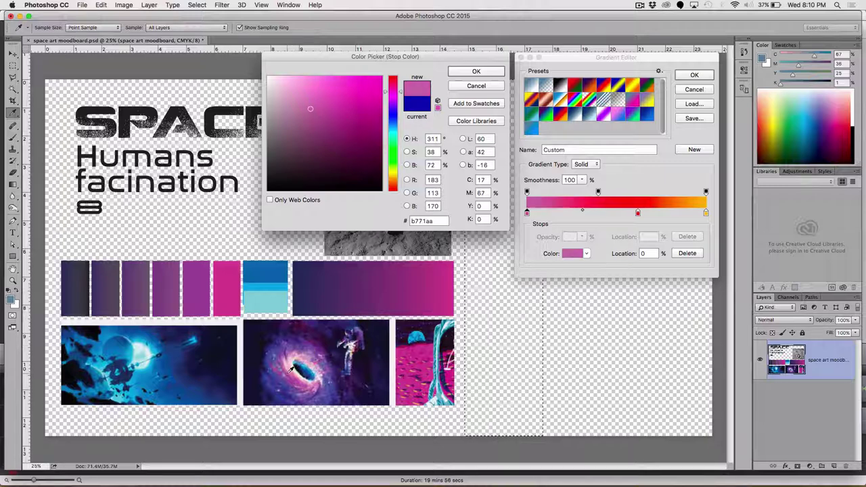
pyautogui.click(297, 347)
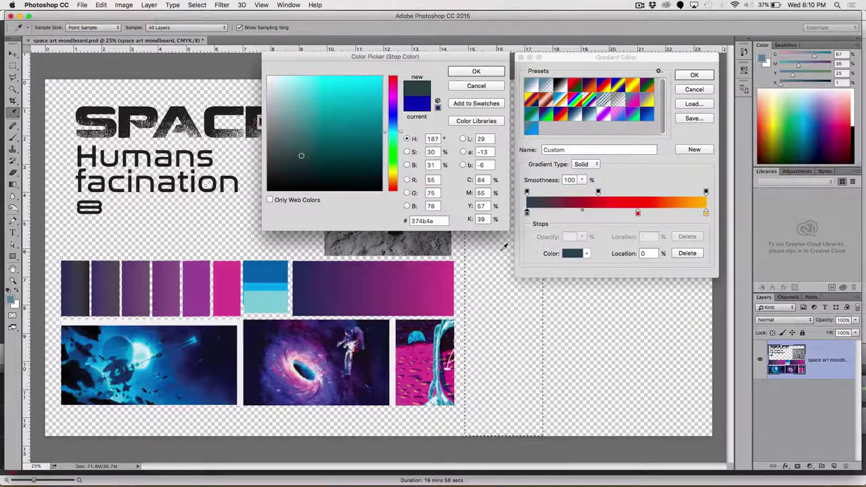
pyautogui.click(301, 342)
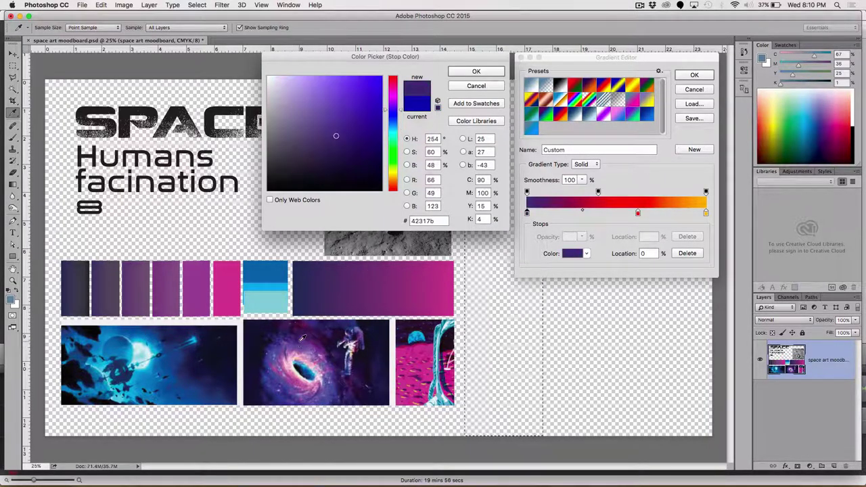
pyautogui.click(346, 115)
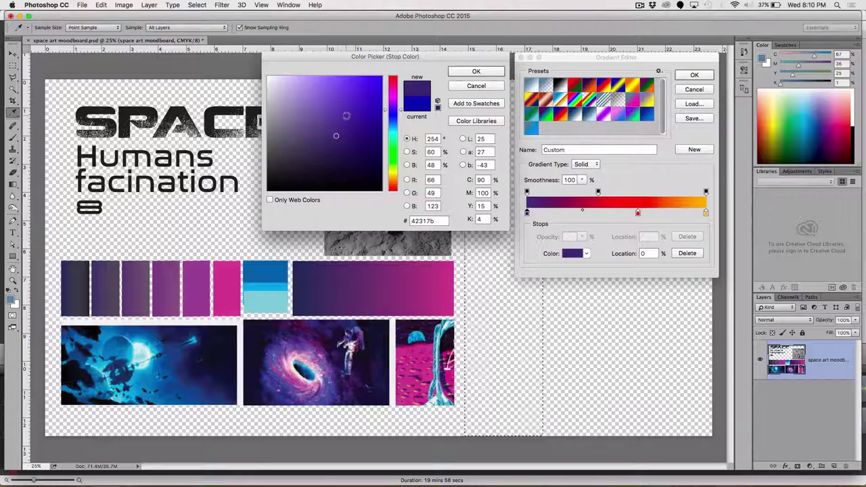
pyautogui.click(477, 71)
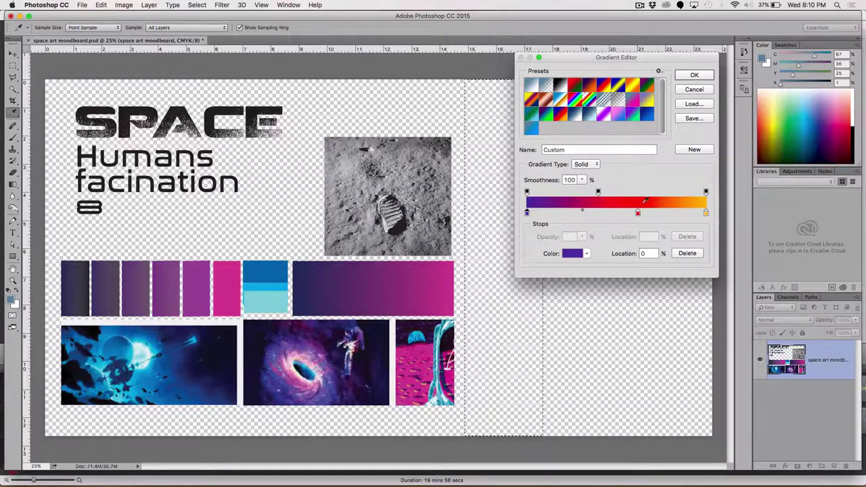
# Set the middle stop to a pink sampled from the board.
pyautogui.click(637, 214)
pyautogui.click(575, 253)
pyautogui.click(423, 360)
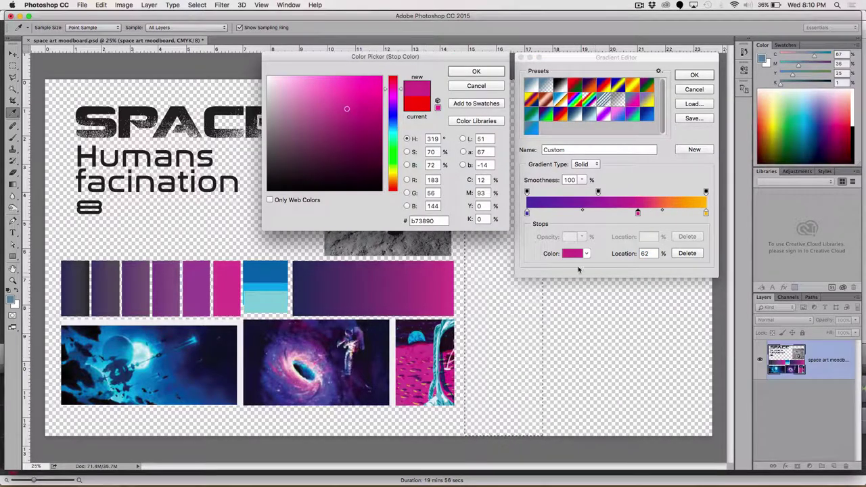
pyautogui.click(477, 71)
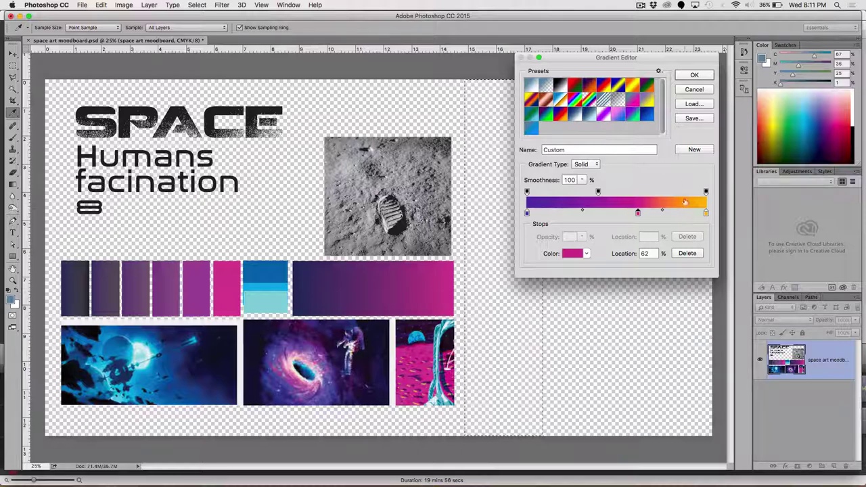
# Set the right stop to the cyan blue #00acec sampled from the palette swatch.
pyautogui.click(705, 214)
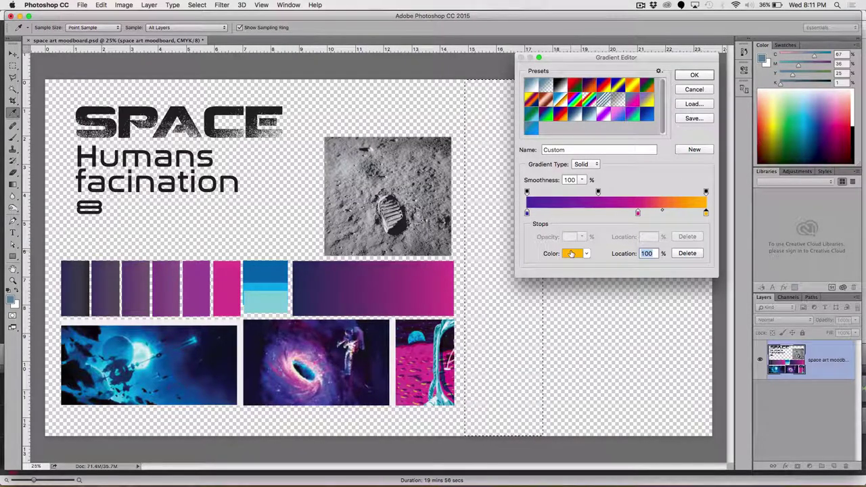
pyautogui.click(572, 254)
pyautogui.click(275, 299)
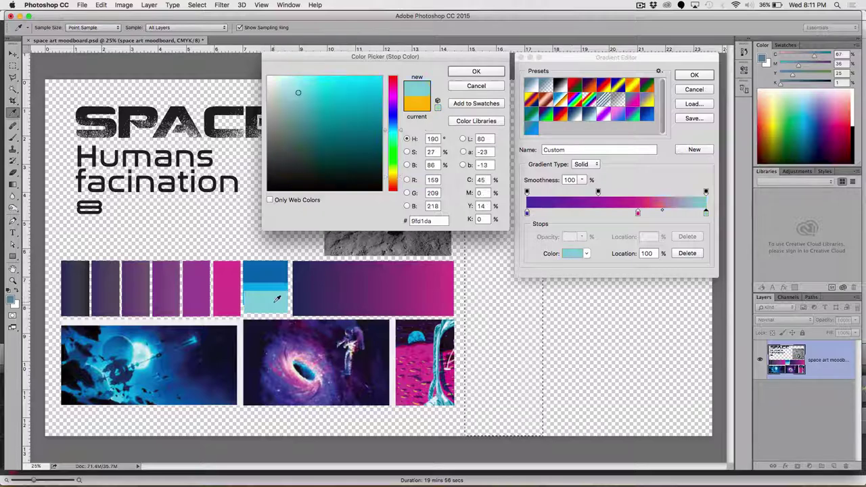
pyautogui.click(273, 291)
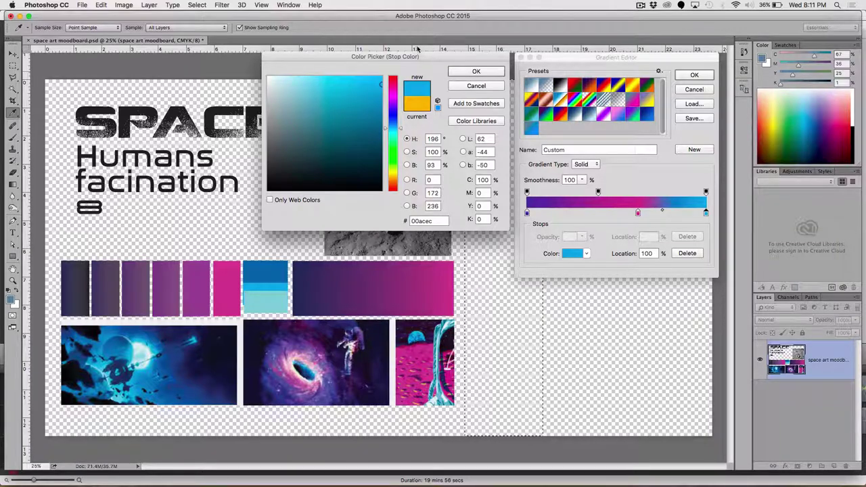
pyautogui.press('Return')
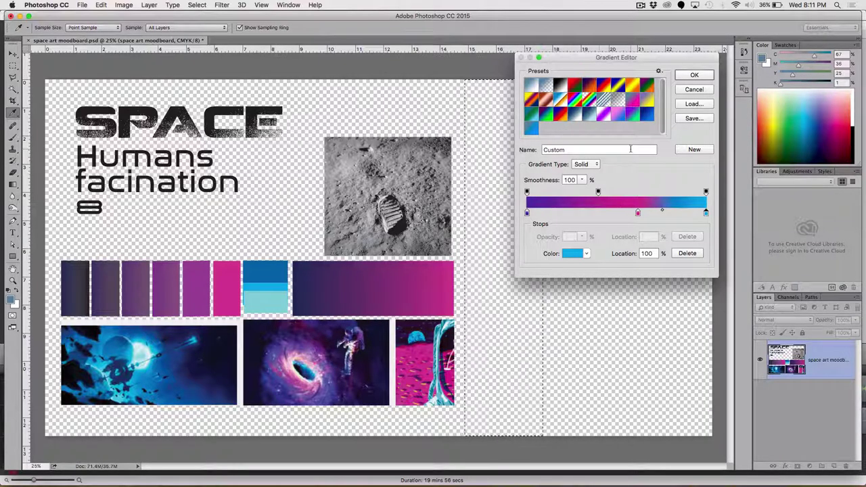
# Remove the extra opacity stop, move the pink stop to 53%, and save the gradient as a new preset.
pyautogui.click(694, 150)
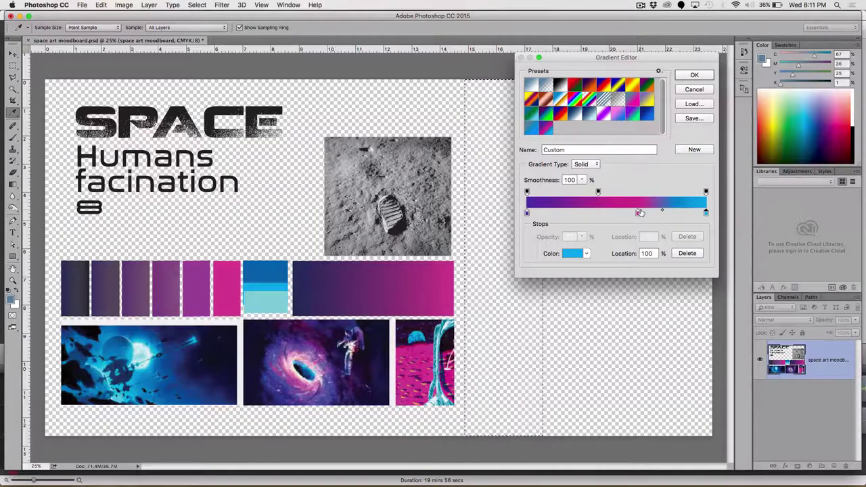
pyautogui.moveTo(640, 213); pyautogui.dragTo(613, 214)
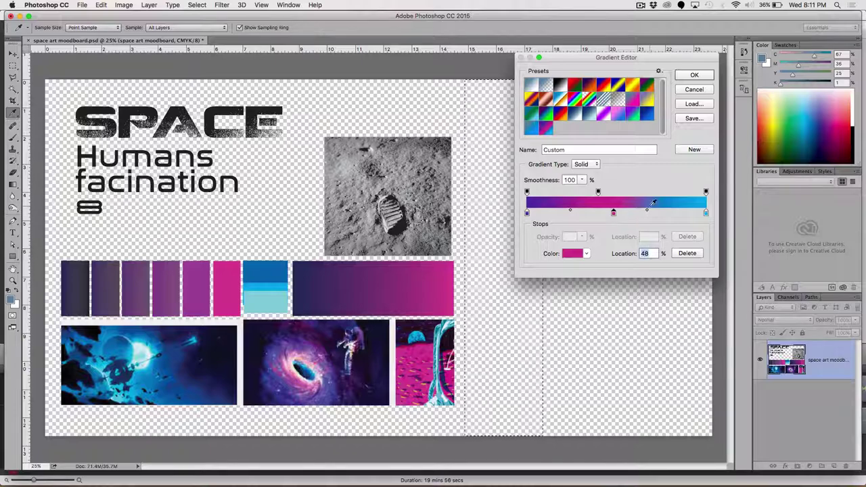
pyautogui.click(646, 210)
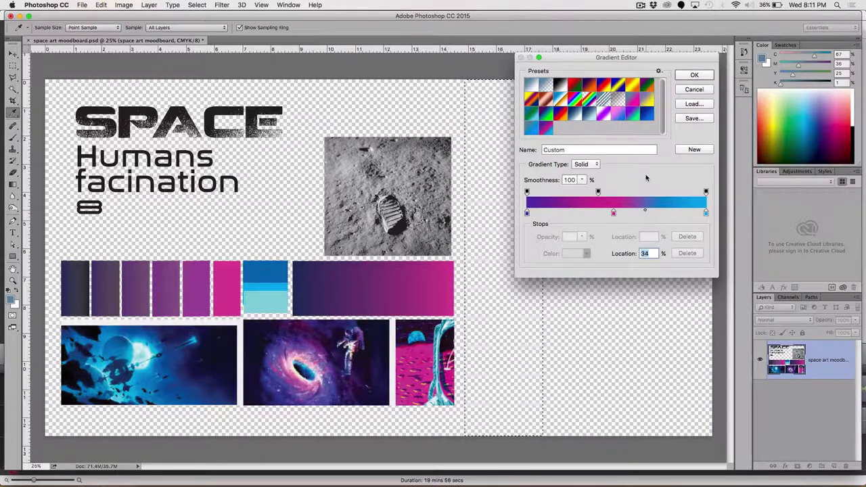
pyautogui.moveTo(597, 193); pyautogui.dragTo(591, 170)
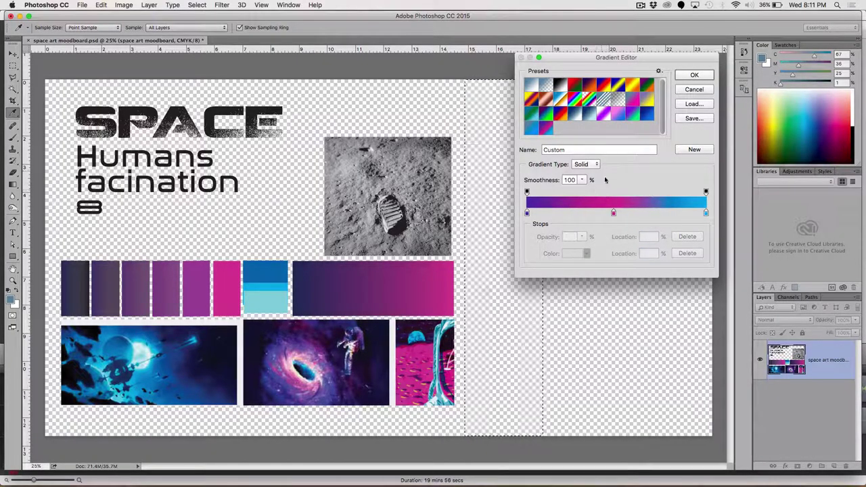
pyautogui.moveTo(614, 213); pyautogui.dragTo(622, 213)
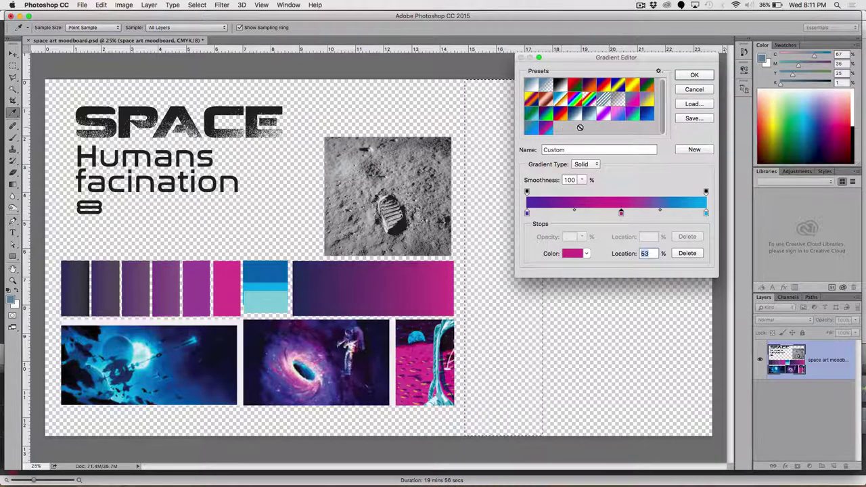
pyautogui.click(692, 151)
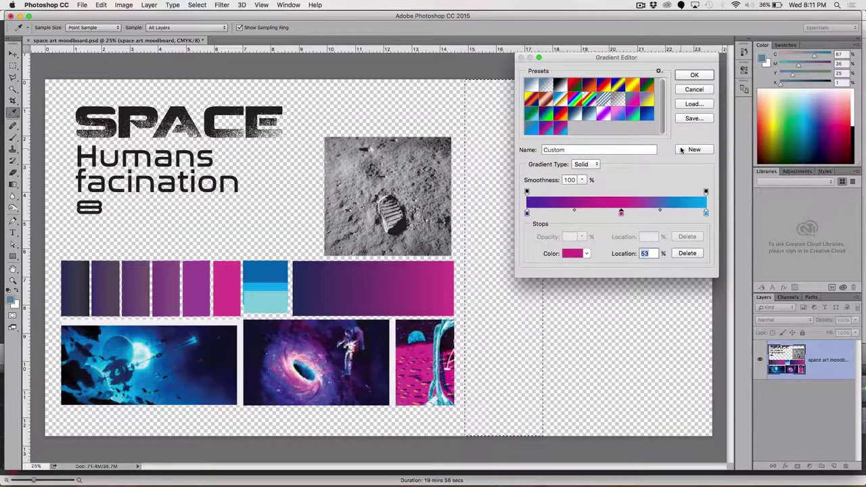
pyautogui.click(694, 75)
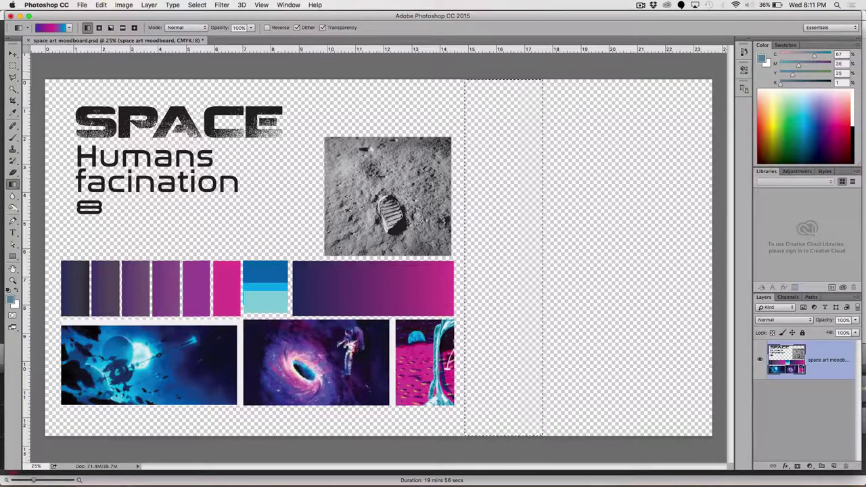
# Fill the column with an angle gradient, redrawing it until its centre sits lower in the column.
pyautogui.click(111, 29)
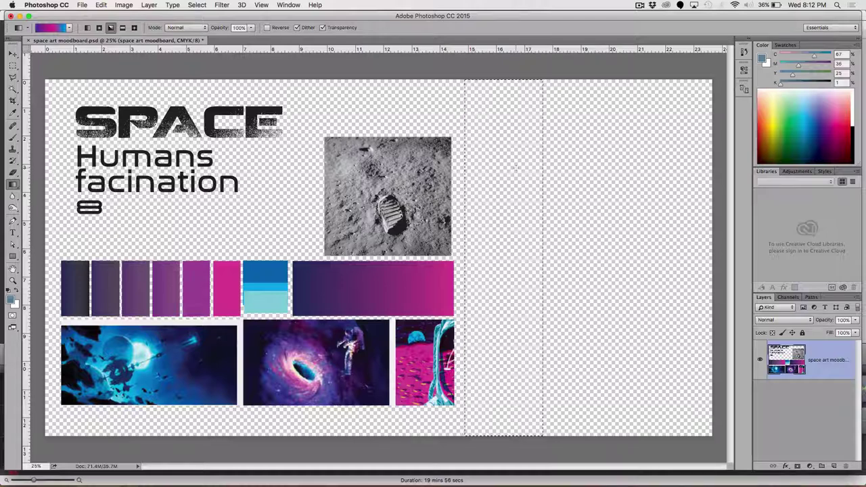
pyautogui.moveTo(492, 282); pyautogui.dragTo(483, 309)
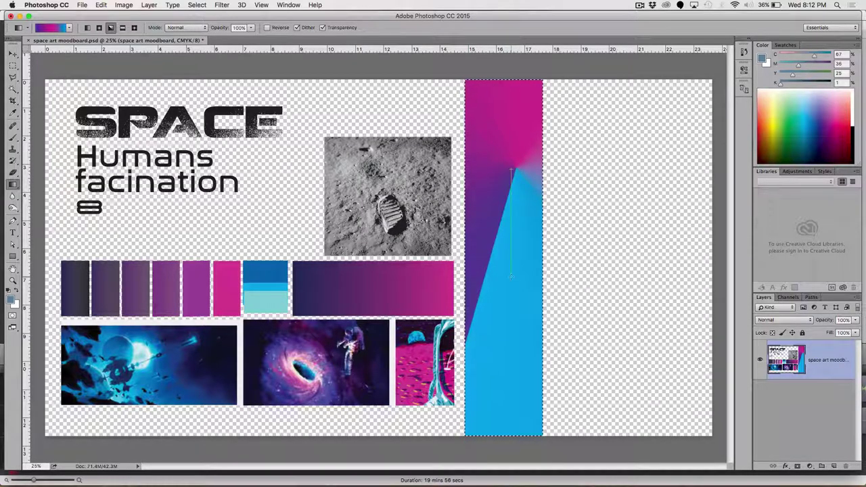
pyautogui.moveTo(506, 364); pyautogui.dragTo(511, 365)
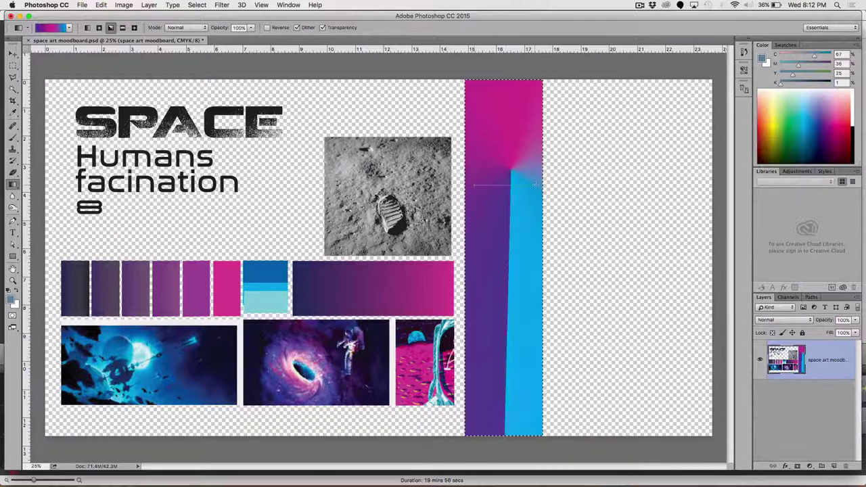
pyautogui.moveTo(473, 184); pyautogui.dragTo(496, 194)
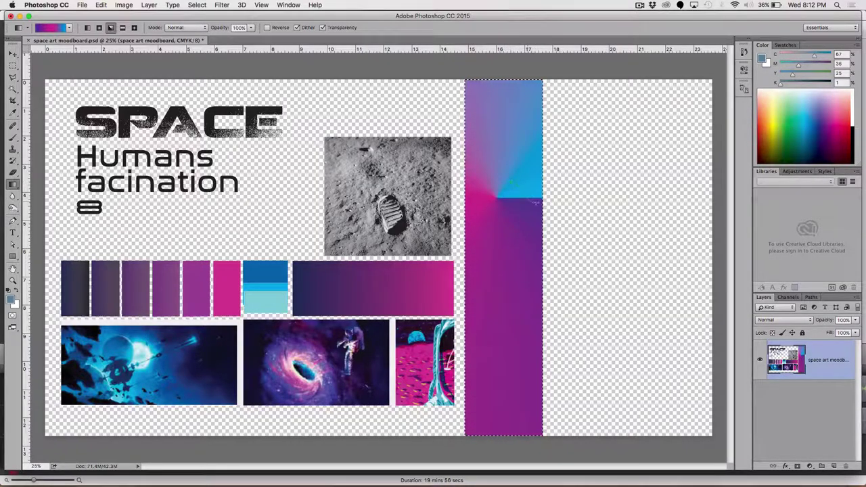
pyautogui.moveTo(488, 189); pyautogui.dragTo(546, 232)
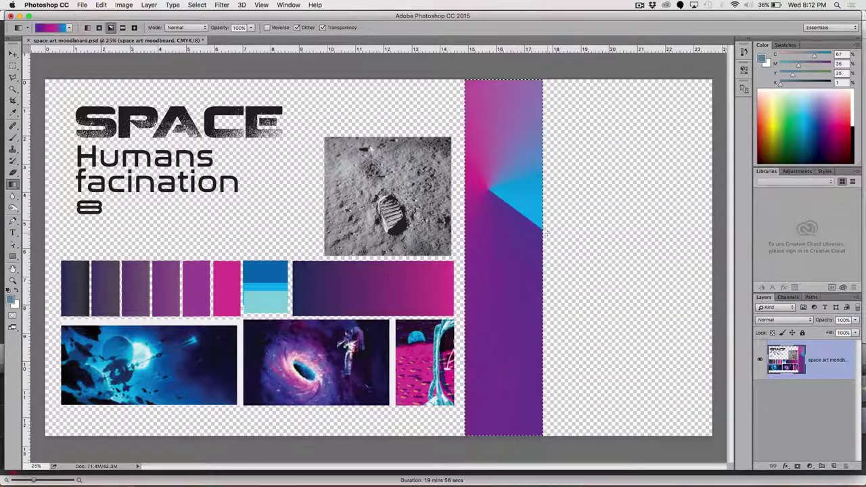
pyautogui.click(99, 28)
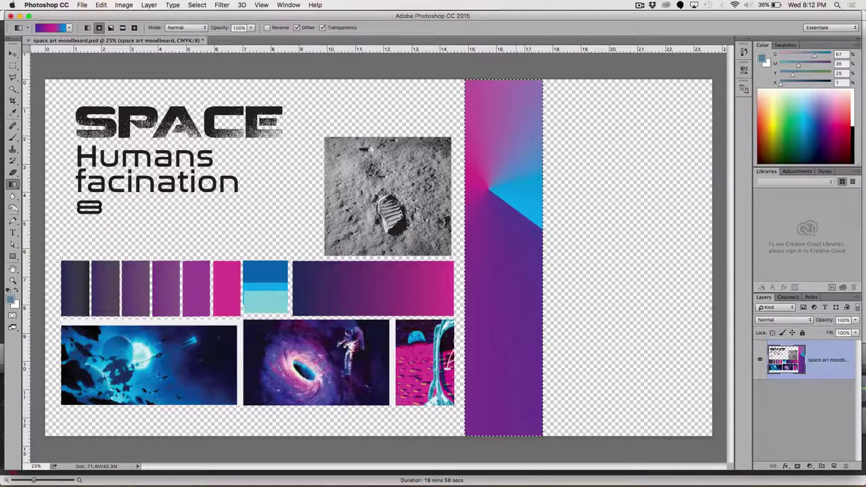
# Try a radial fill, then redraw the column as a vertical linear purple-magenta-cyan gradient.
pyautogui.moveTo(499, 111); pyautogui.dragTo(521, 134)
pyautogui.moveTo(501, 203); pyautogui.dragTo(561, 265)
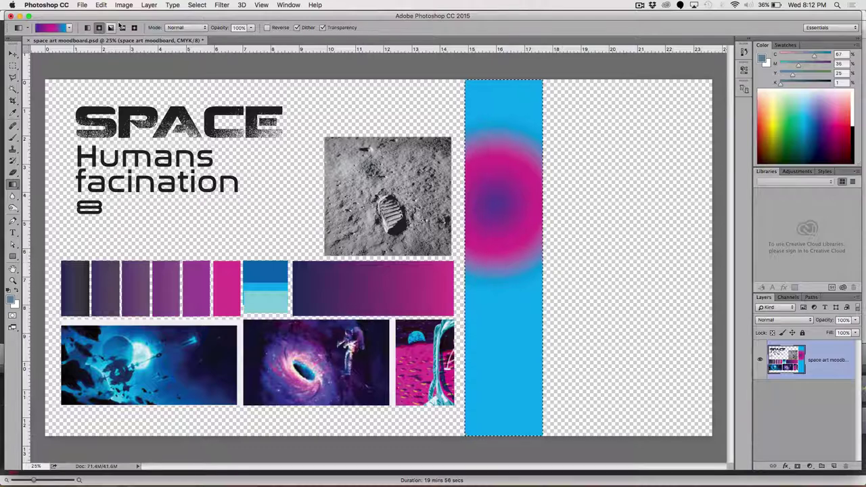
pyautogui.click(87, 27)
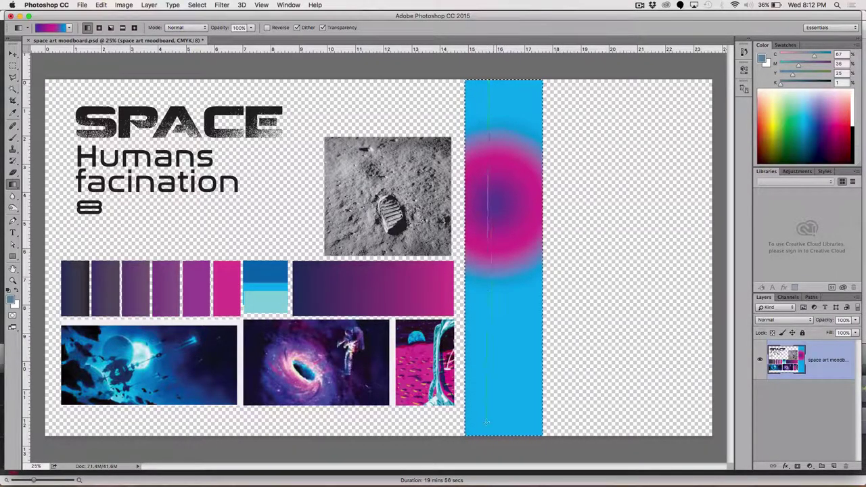
pyautogui.moveTo(488, 431); pyautogui.dragTo(488, 431)
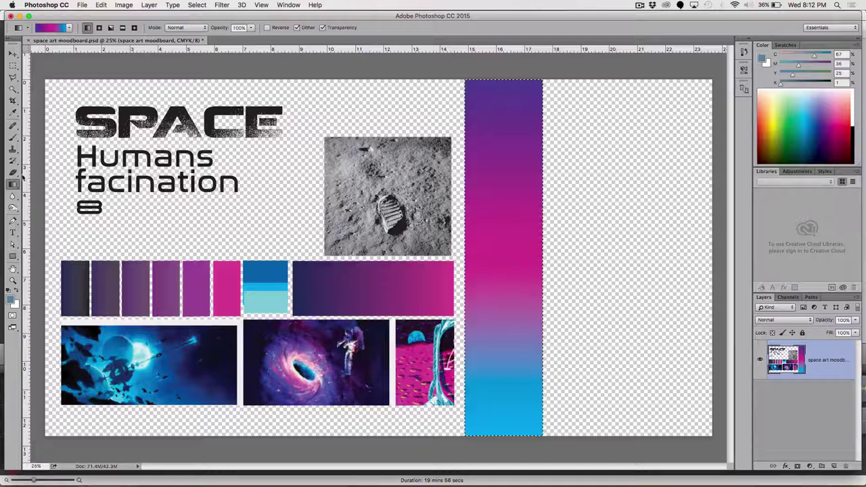
# Delete the pink stop and recolour the left stop to dark blue #162b83, giving a navy-to-cyan gradient.
pyautogui.click(40, 26)
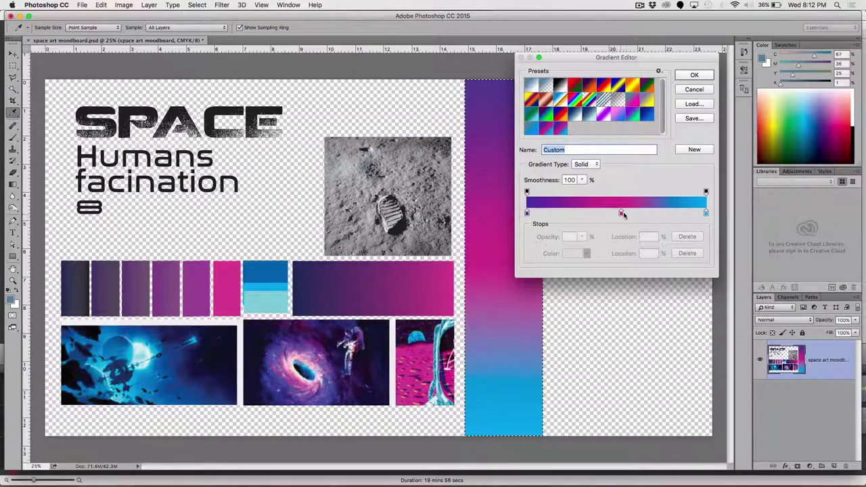
pyautogui.moveTo(624, 213); pyautogui.dragTo(624, 236)
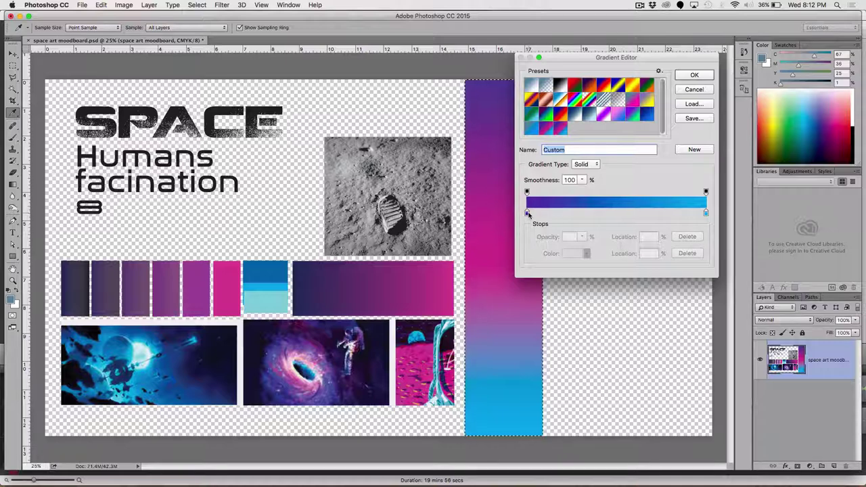
pyautogui.click(527, 213)
pyautogui.click(569, 253)
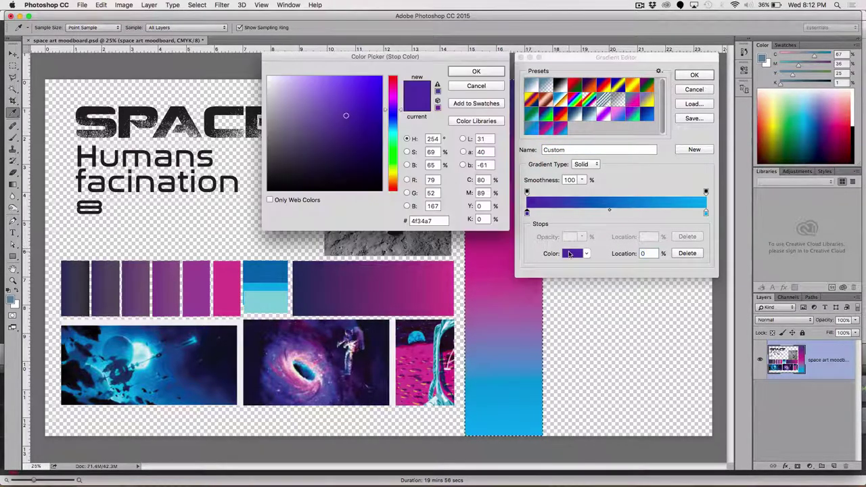
pyautogui.moveTo(392, 110); pyautogui.dragTo(393, 117)
pyautogui.click(362, 132)
pyautogui.click(475, 71)
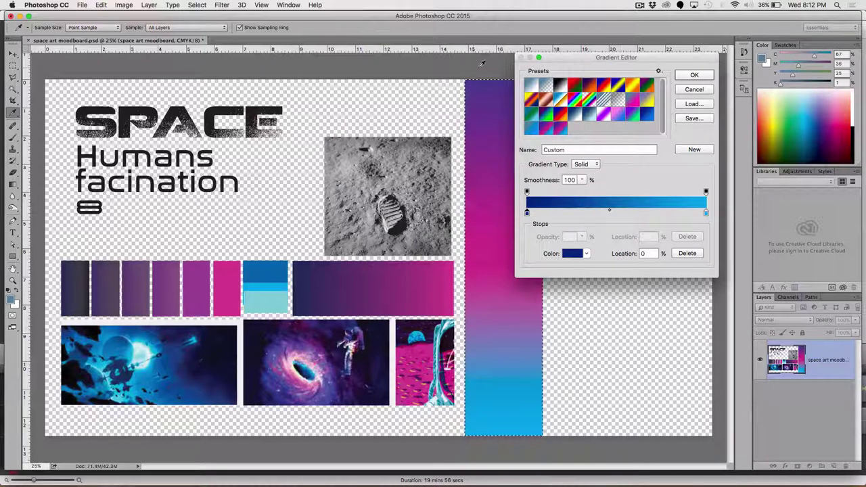
pyautogui.click(694, 75)
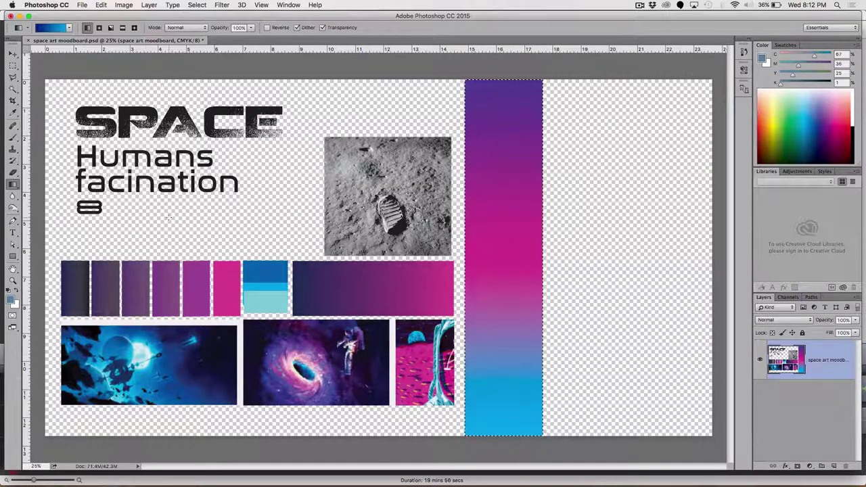
# Draw a circular elliptical selection overlapping the gradient column's right edge.
pyautogui.click(13, 65)
pyautogui.click(12, 66)
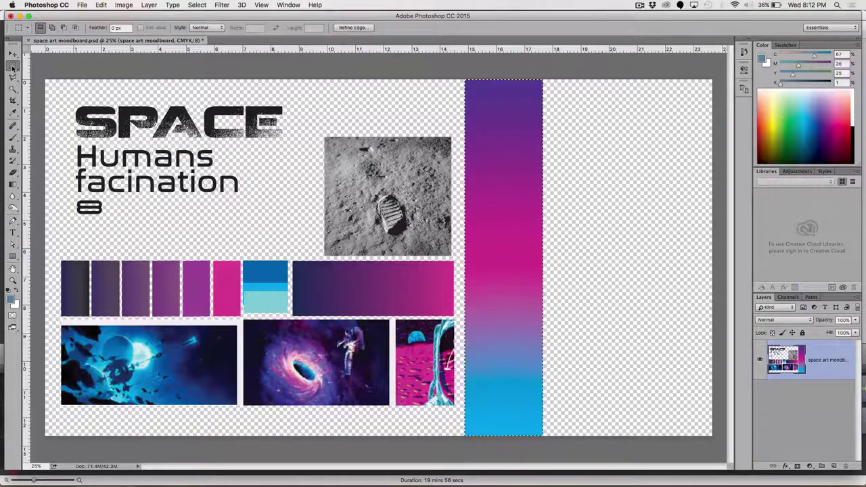
pyautogui.click(13, 65)
pyautogui.click(38, 73)
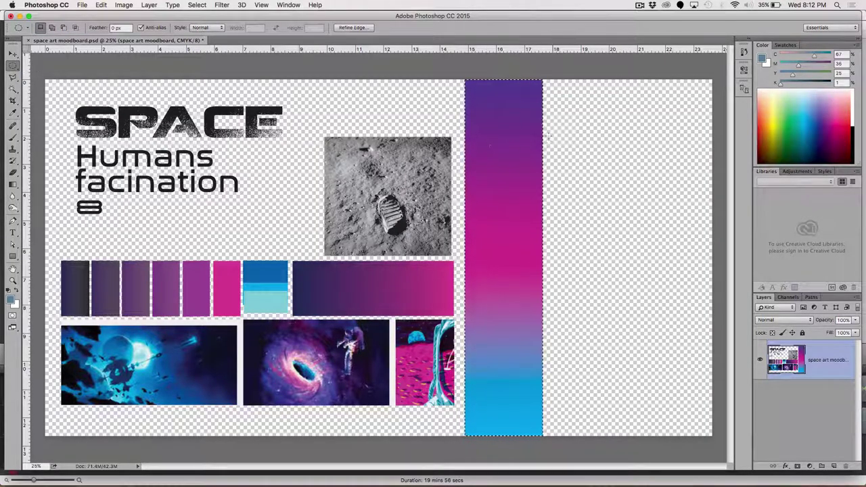
pyautogui.moveTo(508, 123); pyautogui.dragTo(600, 180)
pyautogui.moveTo(628, 230); pyautogui.dragTo(639, 255)
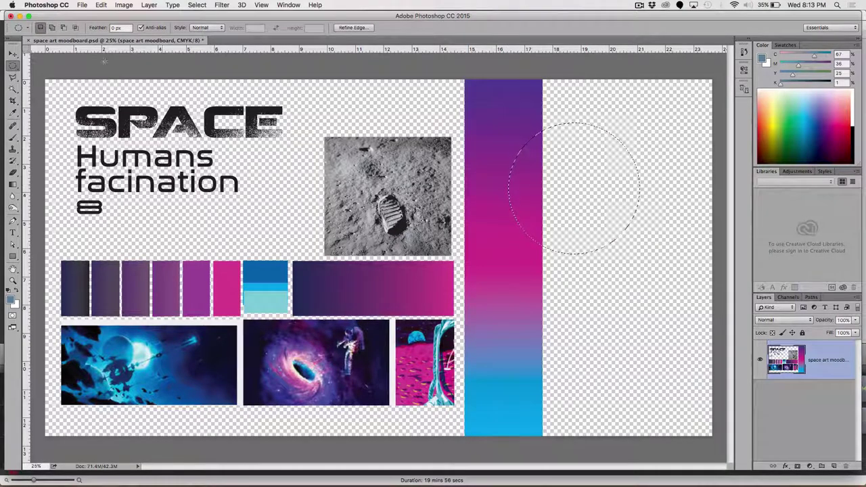
# Fill the circle with a reversed radial blue gradient dragged from its centre outward.
pyautogui.click(12, 181)
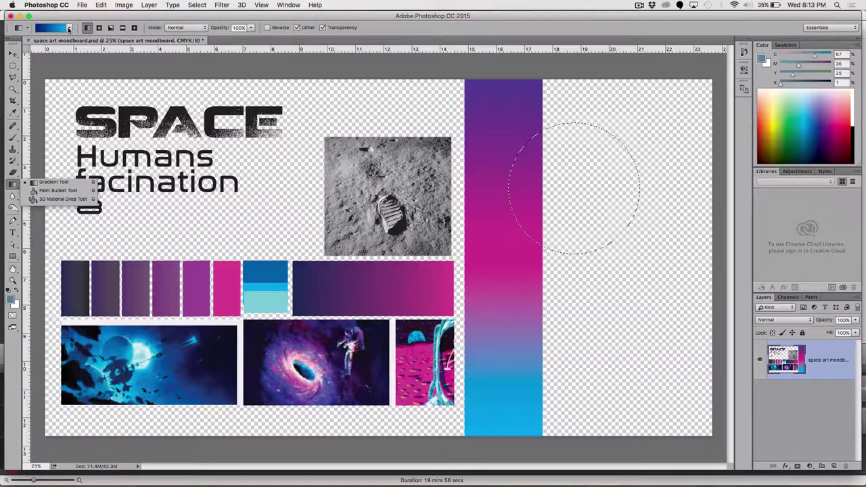
pyautogui.click(268, 28)
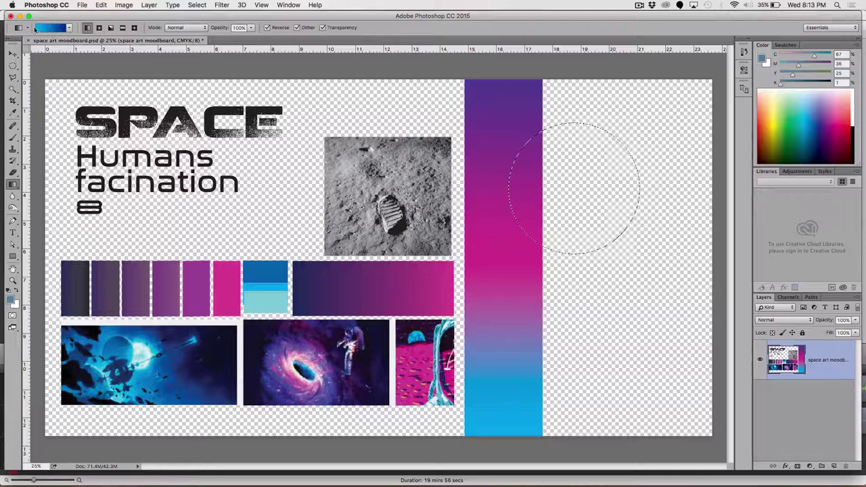
pyautogui.click(99, 28)
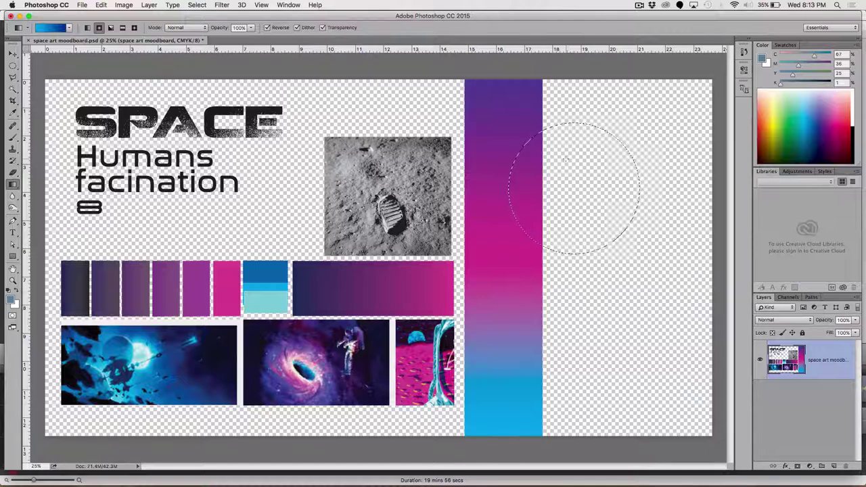
pyautogui.moveTo(541, 165); pyautogui.dragTo(619, 235)
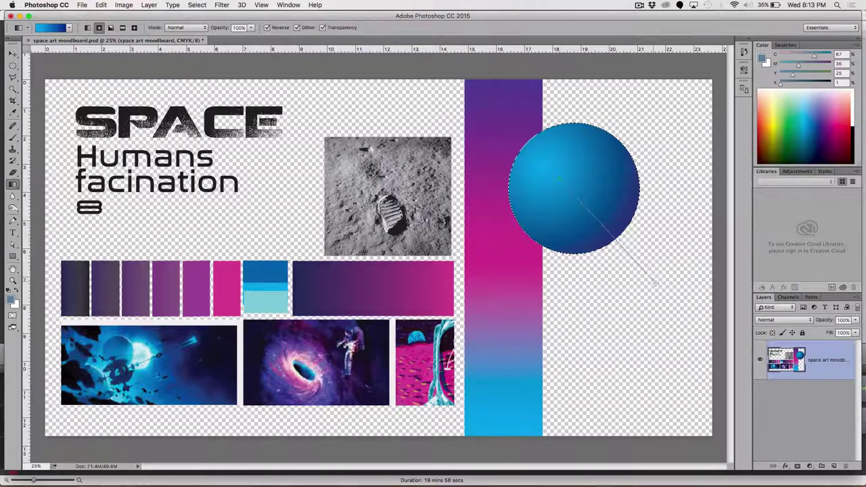
pyautogui.moveTo(656, 284); pyautogui.dragTo(612, 238)
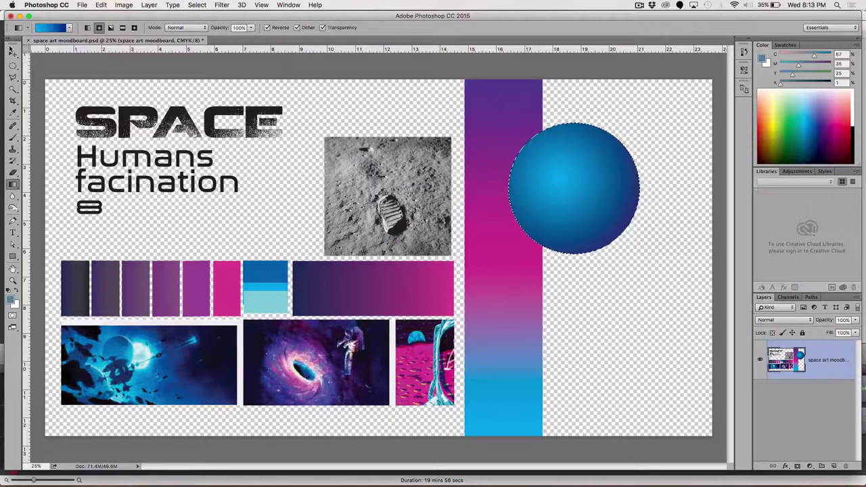
# Clear the blue fill from the circle selection back to transparency.
pyautogui.click(13, 67)
pyautogui.rightClick(13, 67)
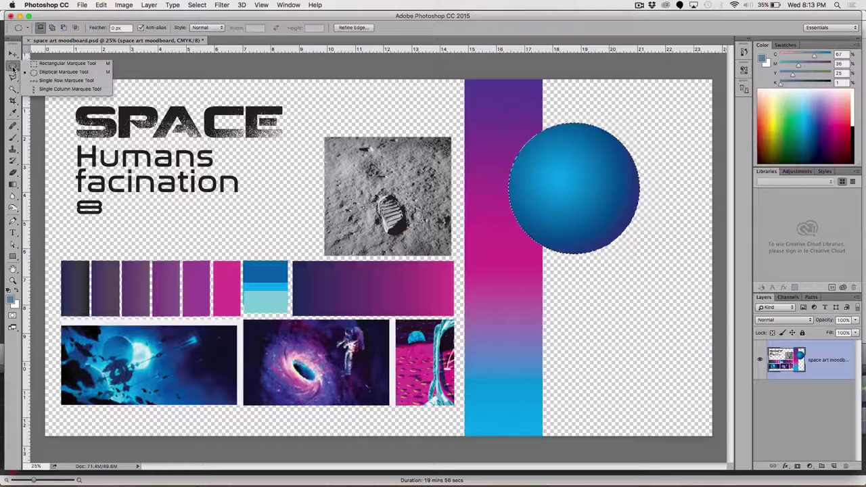
pyautogui.click(305, 105)
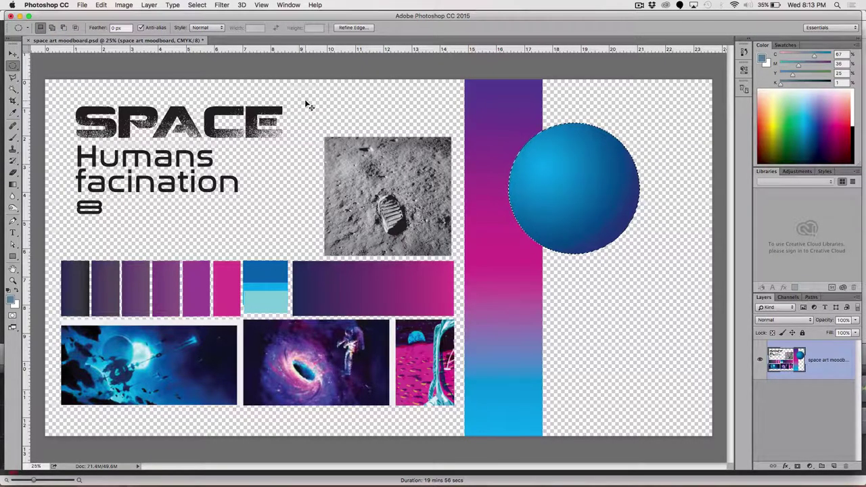
pyautogui.press('Delete')
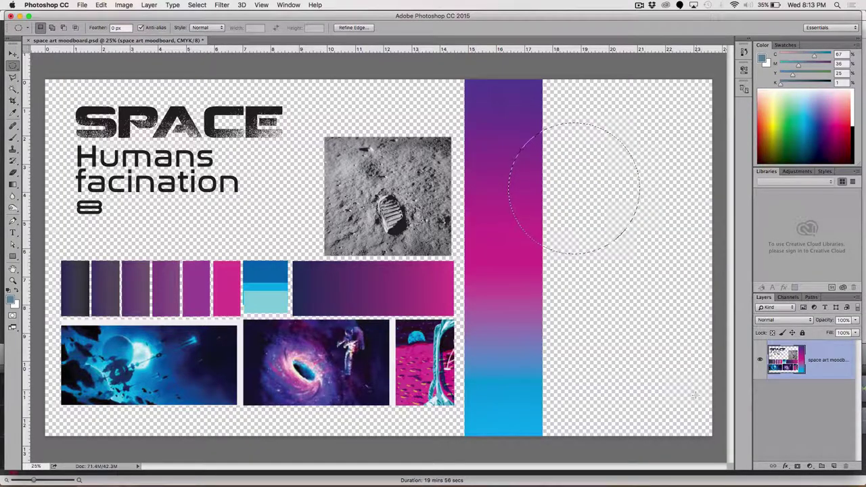
# Refill the circle with the blue gradient on a new Layer 1, then deselect.
pyautogui.click(834, 466)
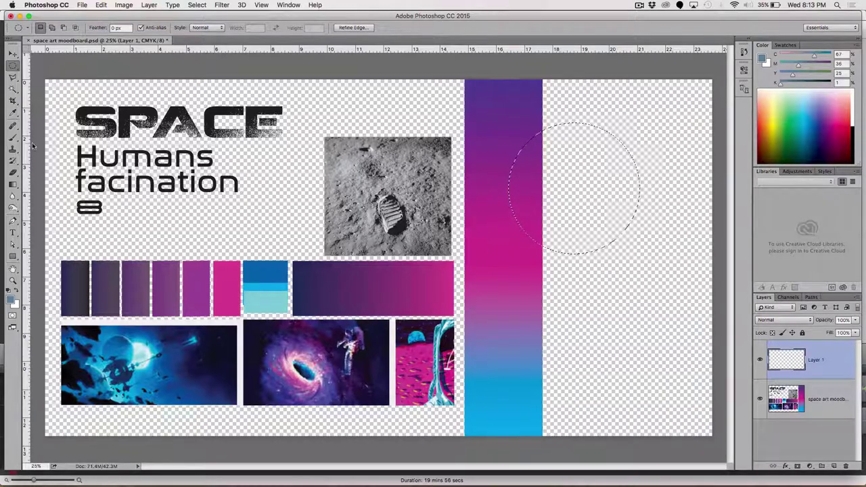
pyautogui.click(12, 184)
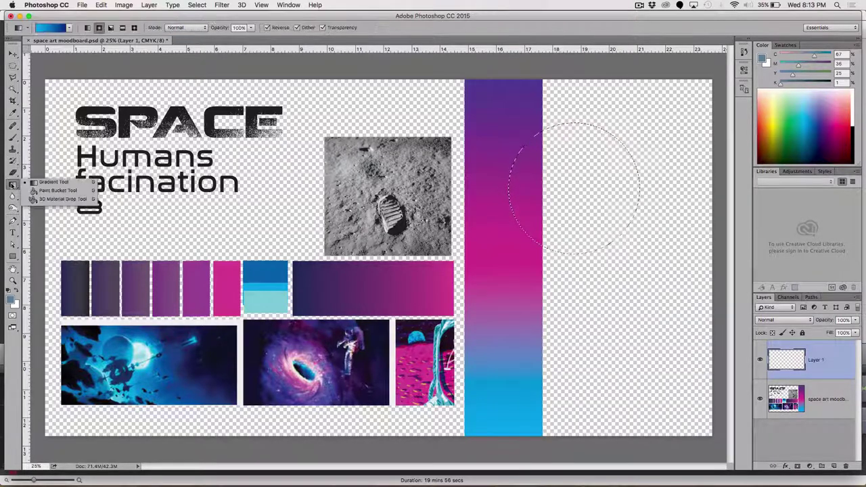
pyautogui.click(53, 182)
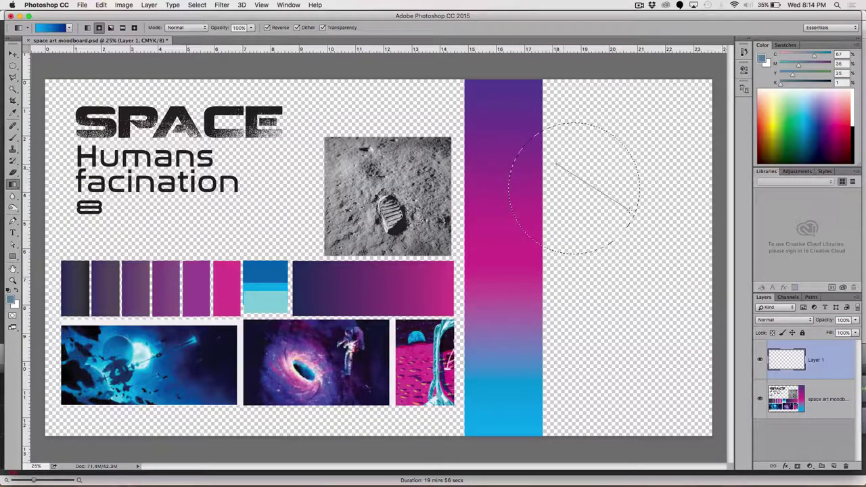
pyautogui.moveTo(617, 216); pyautogui.dragTo(615, 234)
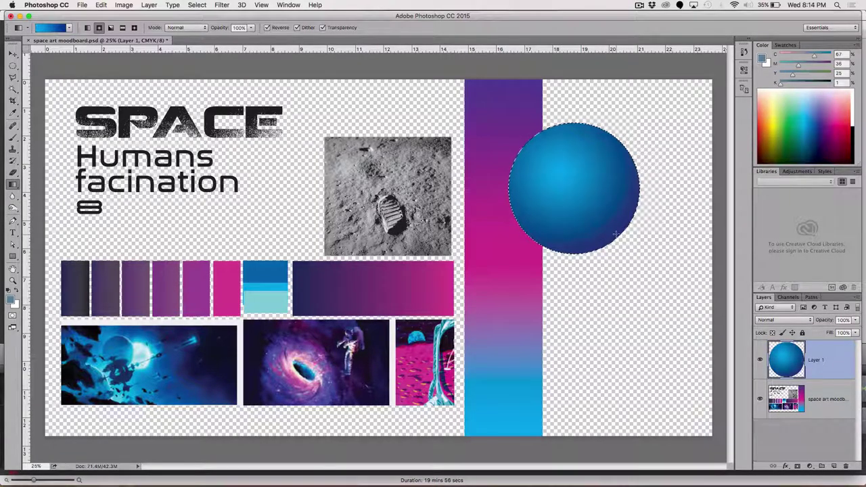
pyautogui.press('super+d')
# Set Layer 1's blend mode to Overlay in the Layers panel.
pyautogui.click(769, 320)
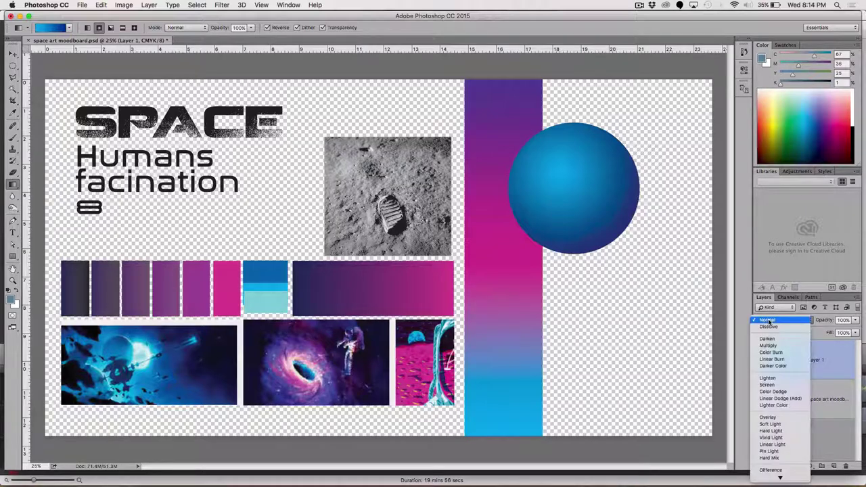
pyautogui.click(767, 417)
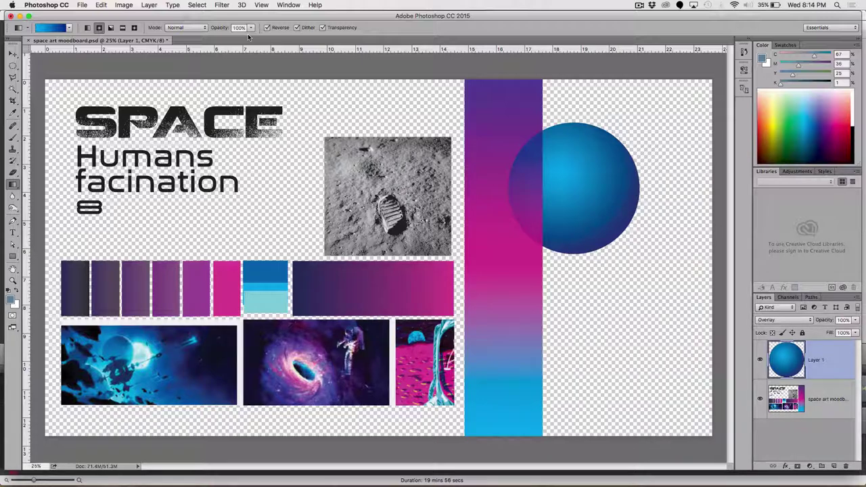
pyautogui.press('super+Tab')
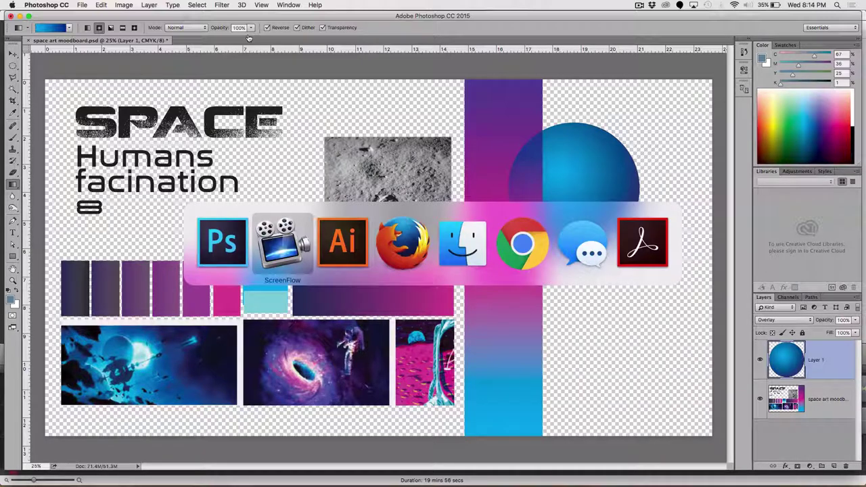
# In Firefox, replace the image search query with 'astronaut glove floating in space'.
pyautogui.press('super+Tab')
pyautogui.press('super+Tab')
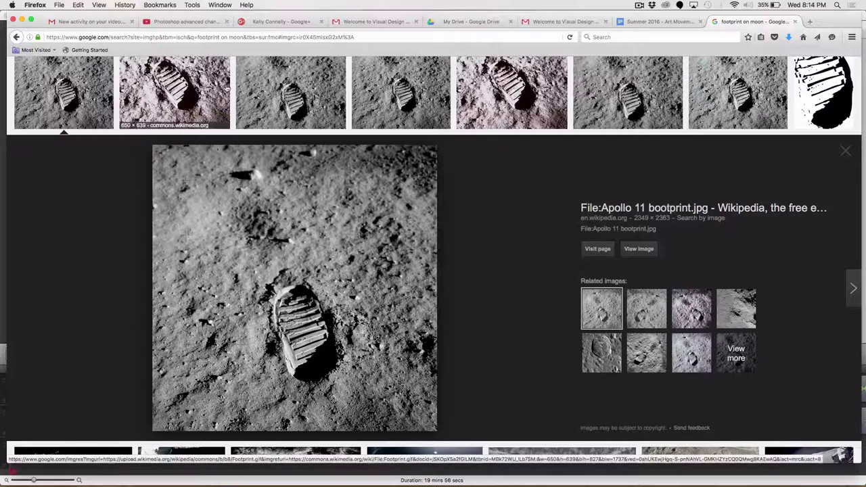
pyautogui.scroll(4, 157, 74)
pyautogui.click(156, 72)
pyautogui.moveTo(156, 72); pyautogui.dragTo(52, 64)
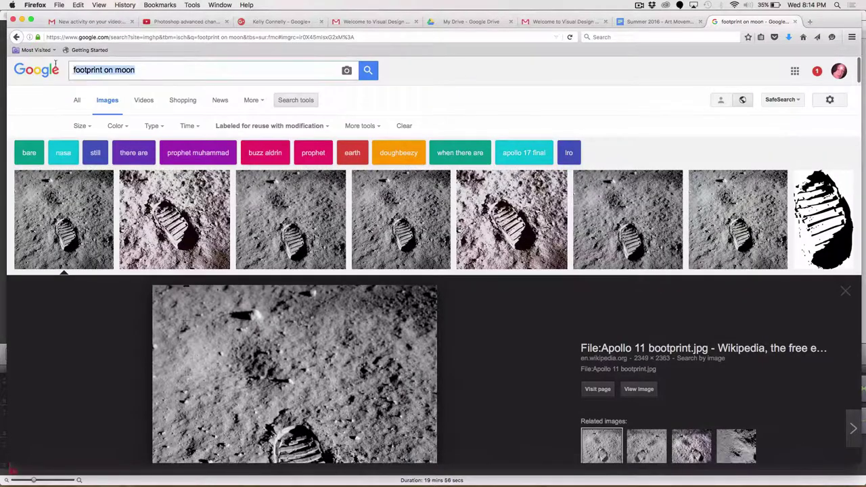
pyautogui.write('a')
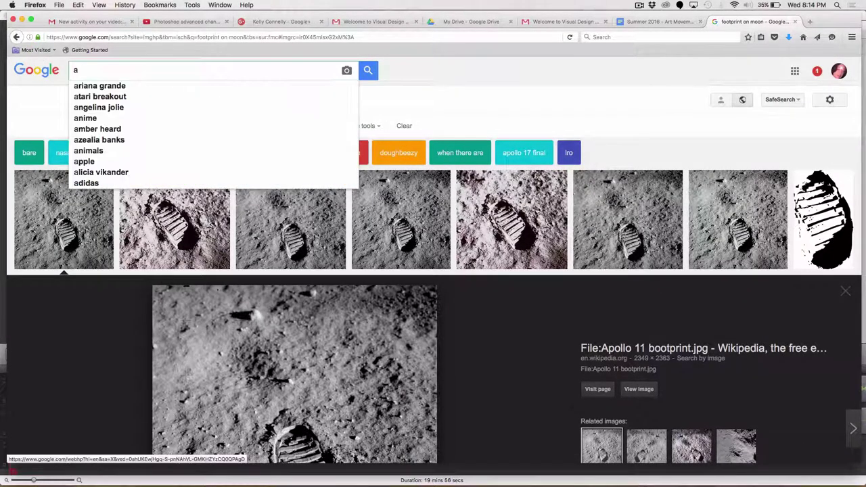
pyautogui.write('stro')
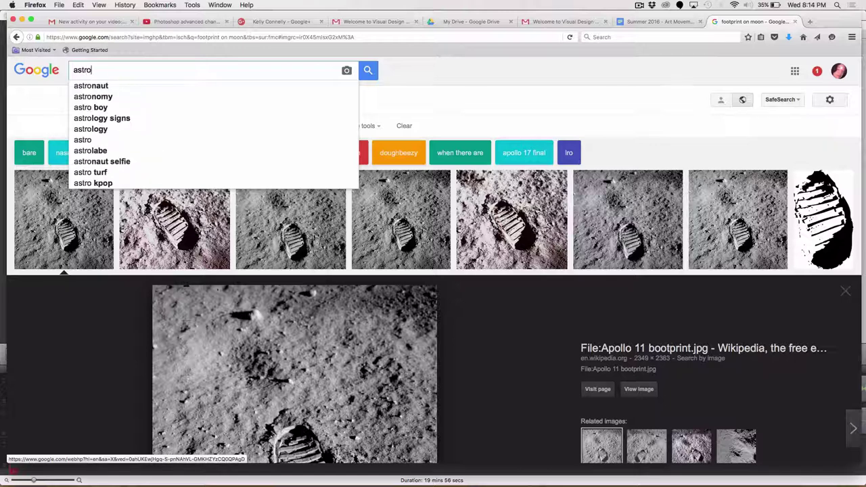
pyautogui.write('naut ')
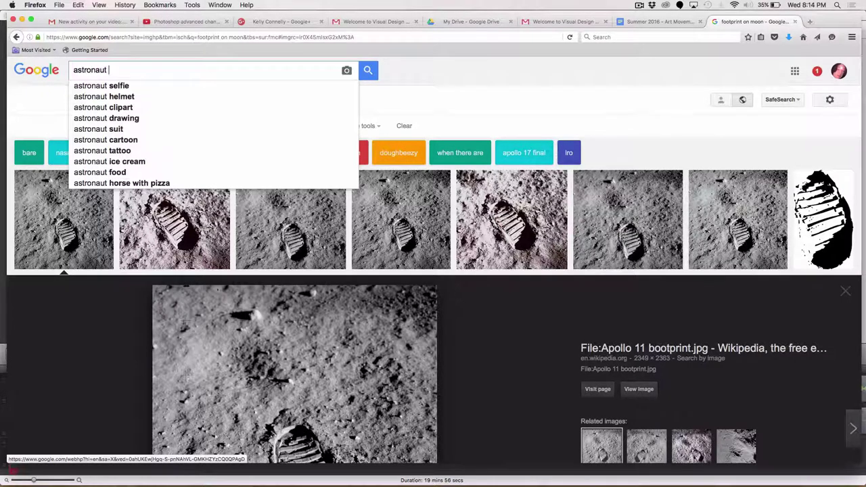
pyautogui.write('glove floa')
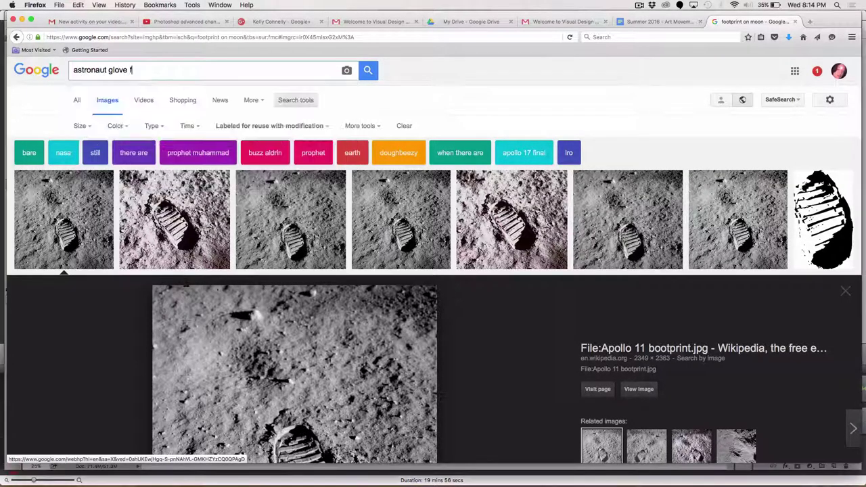
pyautogui.write('ting in space')
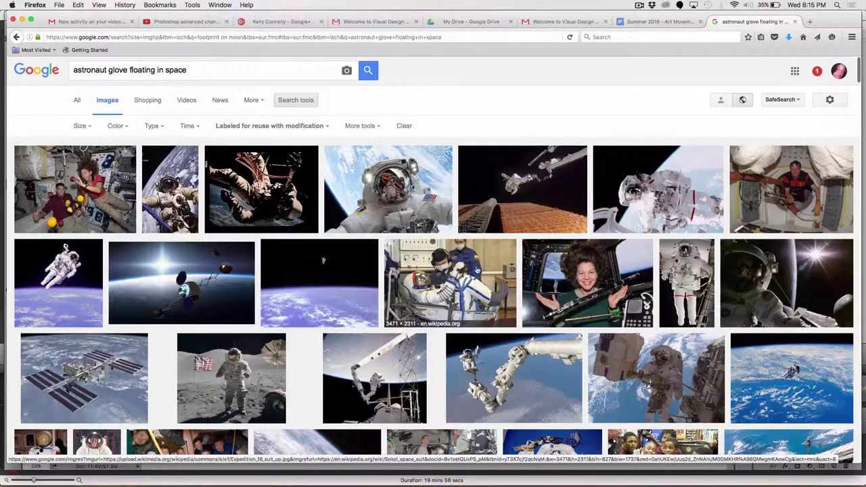
# Browse the image results, then select 'floating in space' in the query.
pyautogui.scroll(-5, 480, 257)
pyautogui.scroll(-2, 474, 277)
pyautogui.scroll(-4, 359, 271)
pyautogui.scroll(-6, 348, 296)
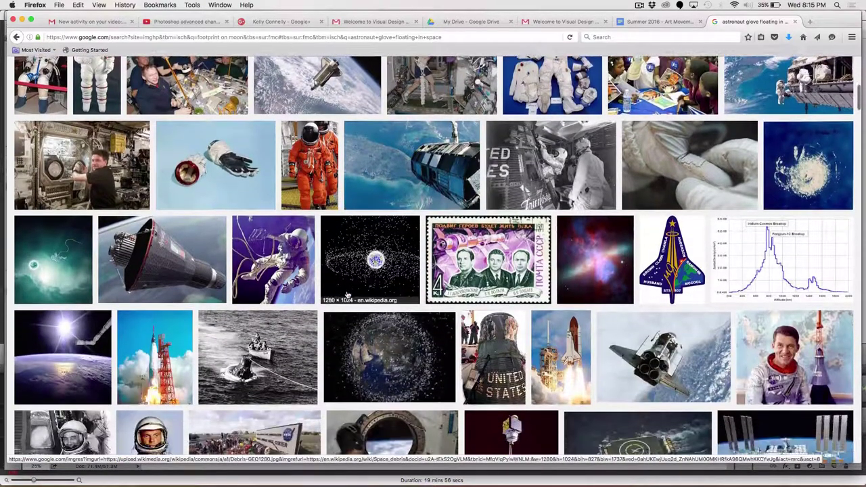
pyautogui.scroll(-1, 347, 294)
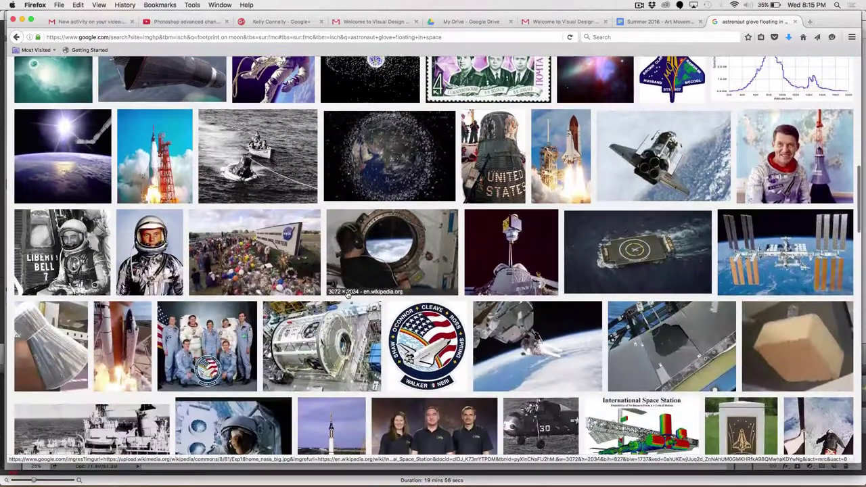
pyautogui.scroll(7, 348, 292)
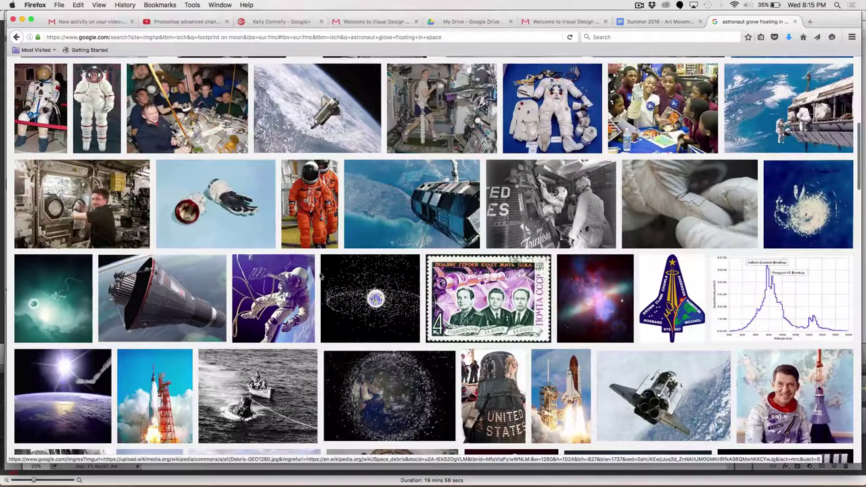
pyautogui.scroll(11, 322, 276)
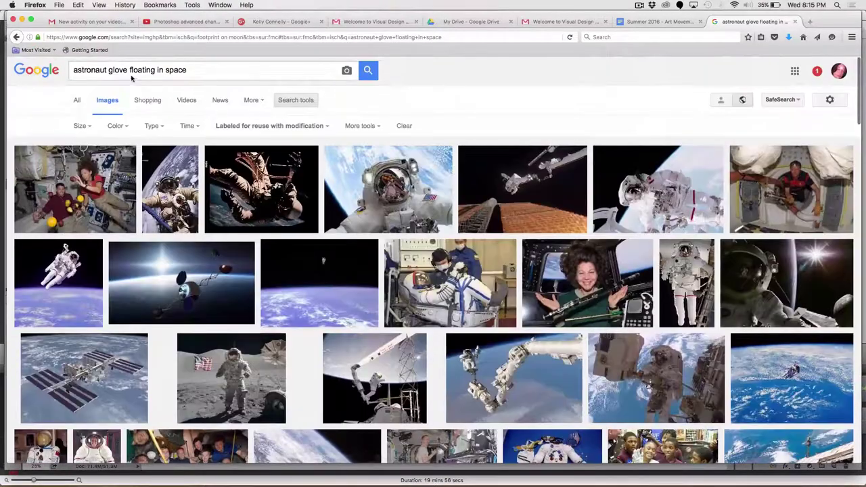
pyautogui.moveTo(129, 70); pyautogui.dragTo(188, 70)
# Trim the query to 'astronaut glove', search again, and browse the results.
pyautogui.press('BackSpace')
pyautogui.press('Return')
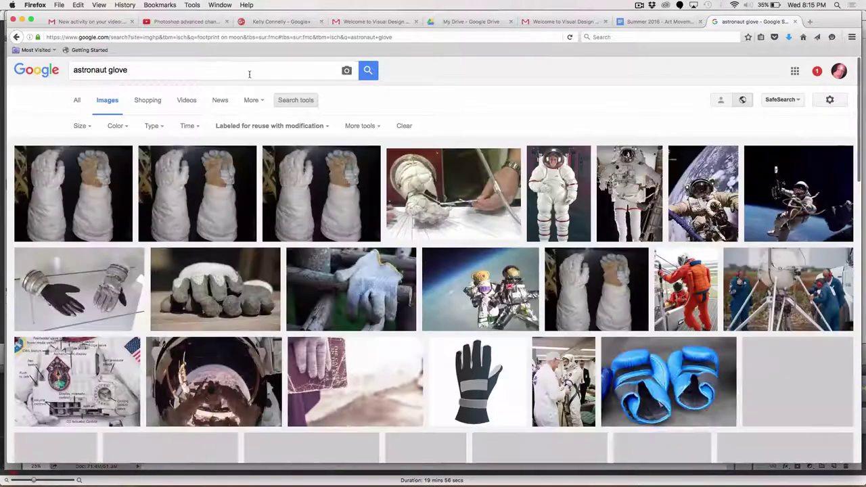
pyautogui.scroll(-1, 352, 223)
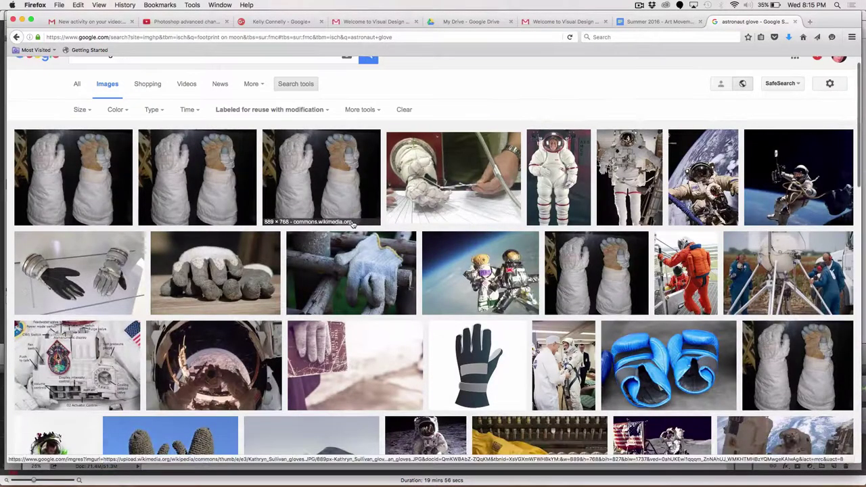
pyautogui.scroll(-1, 352, 223)
pyautogui.scroll(-10, 352, 223)
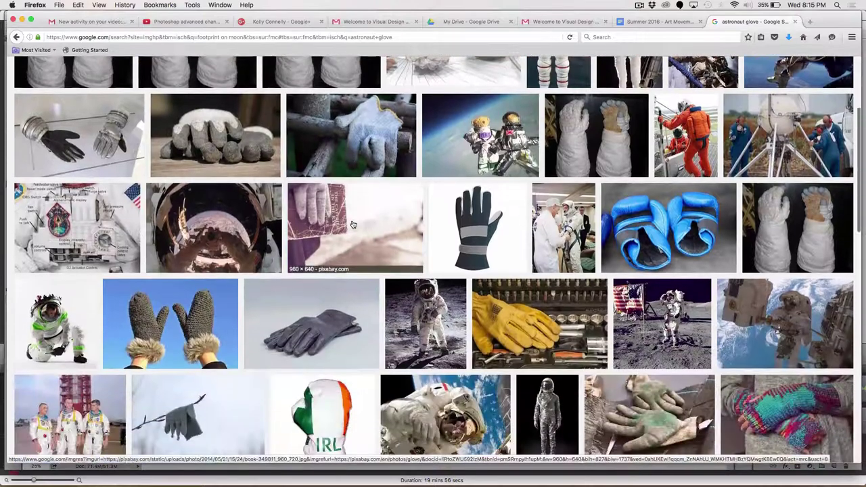
pyautogui.scroll(-7, 352, 223)
pyautogui.scroll(14, 352, 223)
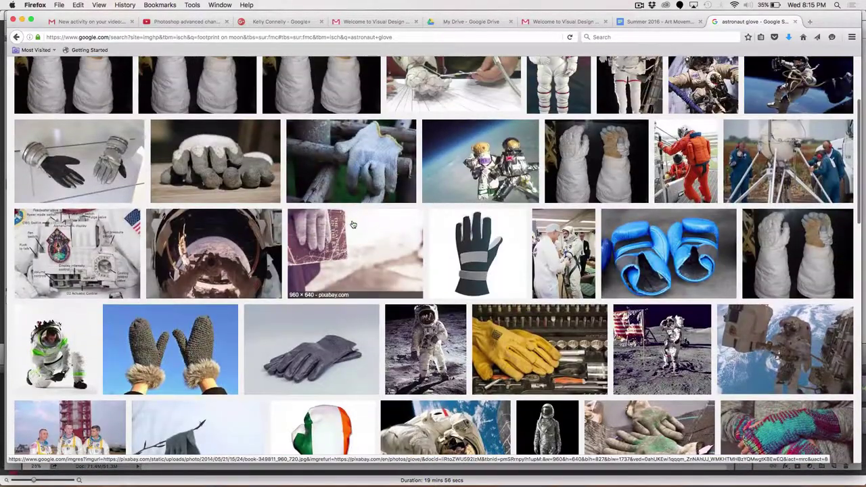
# Copy the white astronaut gloves photo from its preview.
pyautogui.click(809, 263)
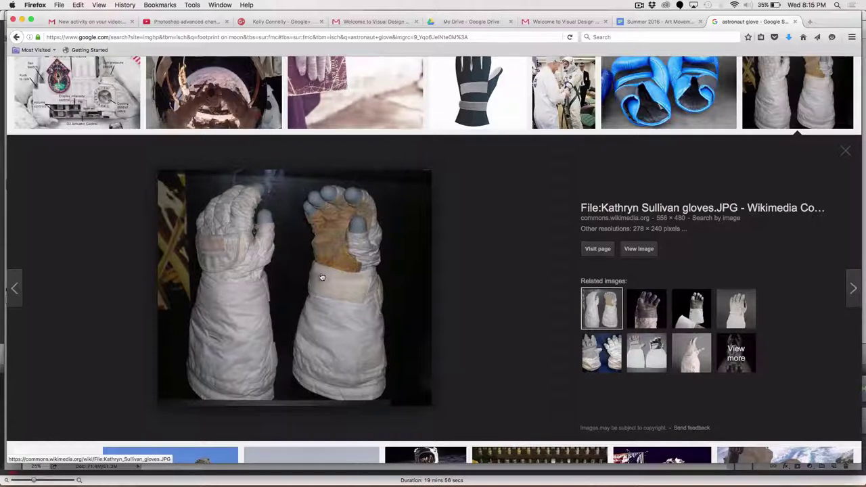
pyautogui.rightClick(338, 297)
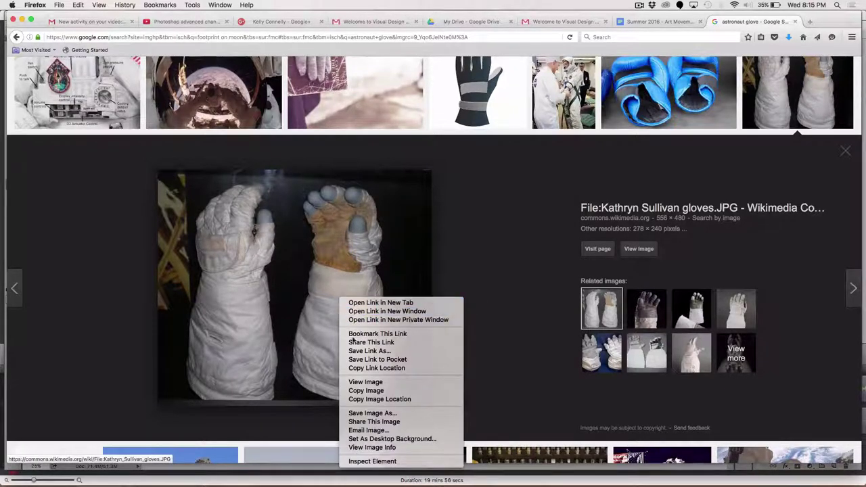
pyautogui.click(377, 392)
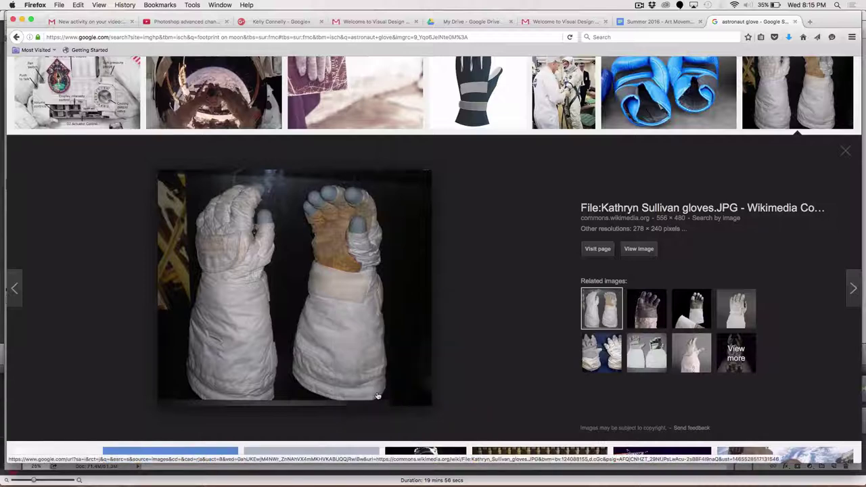
# Paste the gloves photo into the moodboard, enlarge it about threefold, and move it over the sphere and bar.
pyautogui.press('super+Tab')
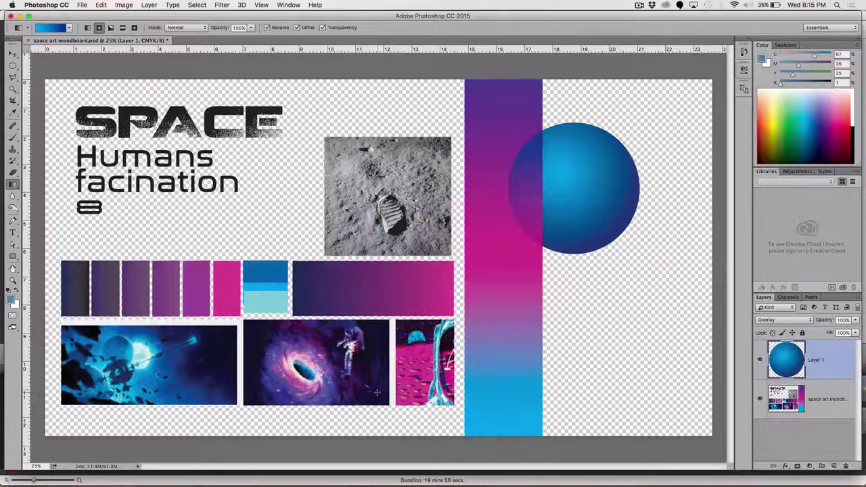
pyautogui.press('super+v')
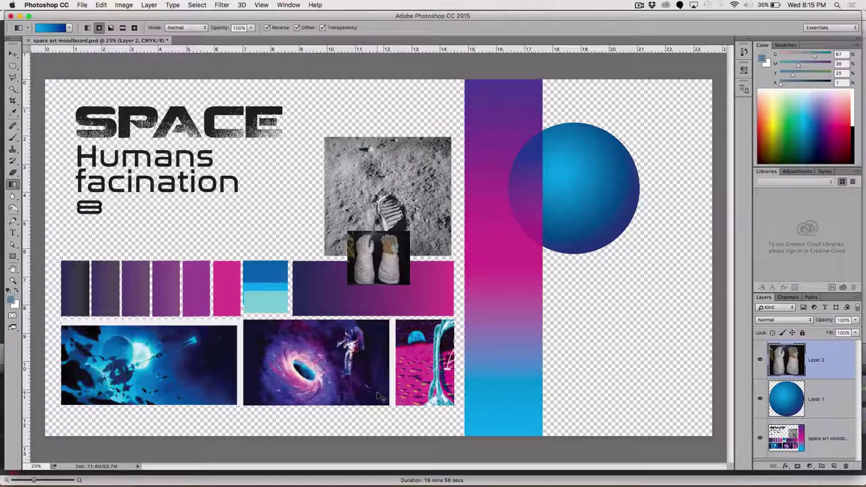
pyautogui.press('super+t')
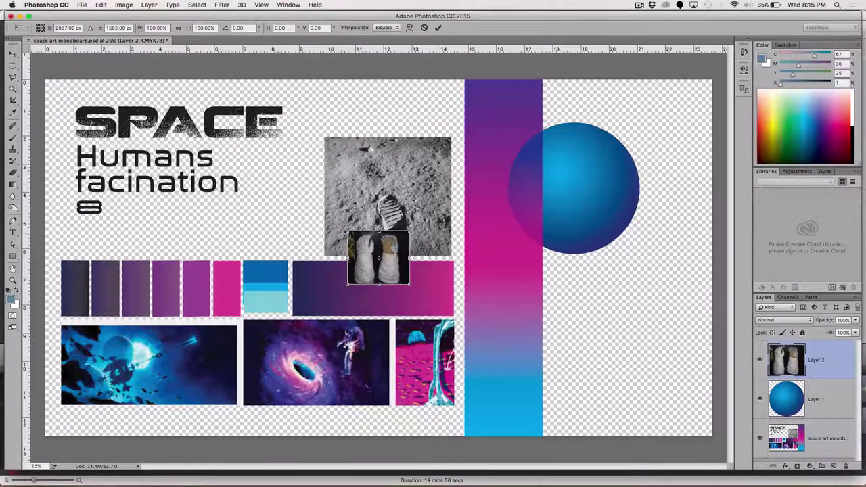
pyautogui.moveTo(347, 232); pyautogui.dragTo(205, 108)
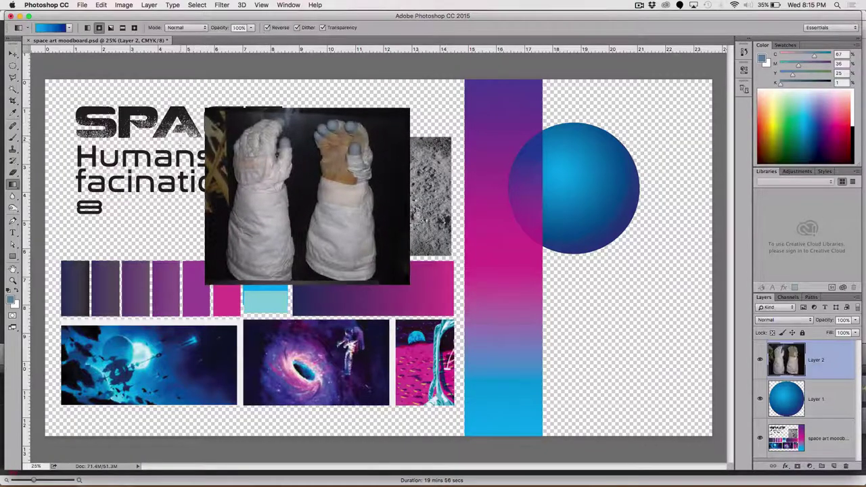
pyautogui.press('v')
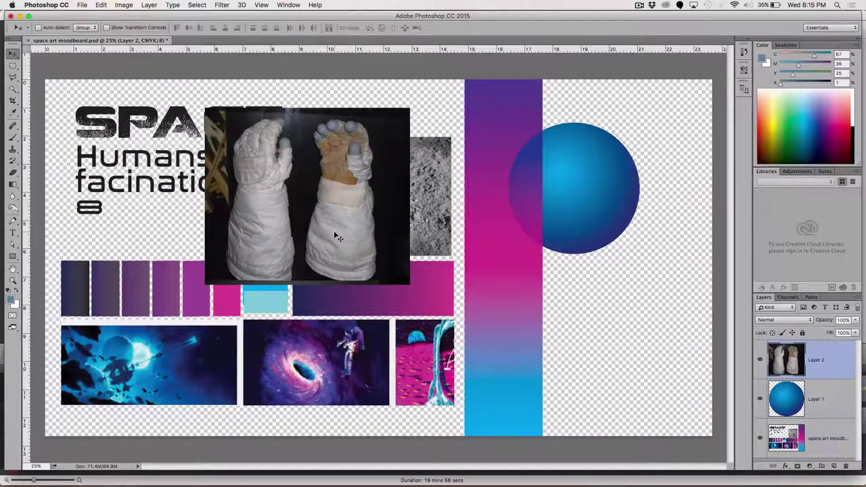
pyautogui.moveTo(335, 235); pyautogui.dragTo(597, 340)
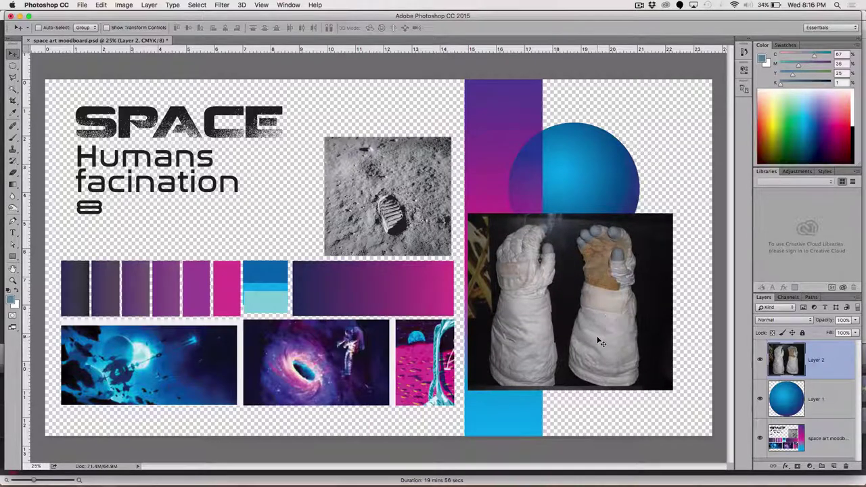
# Lasso the second glove, delete it from the photo, and deselect.
pyautogui.click(11, 79)
pyautogui.moveTo(13, 77); pyautogui.dragTo(41, 84)
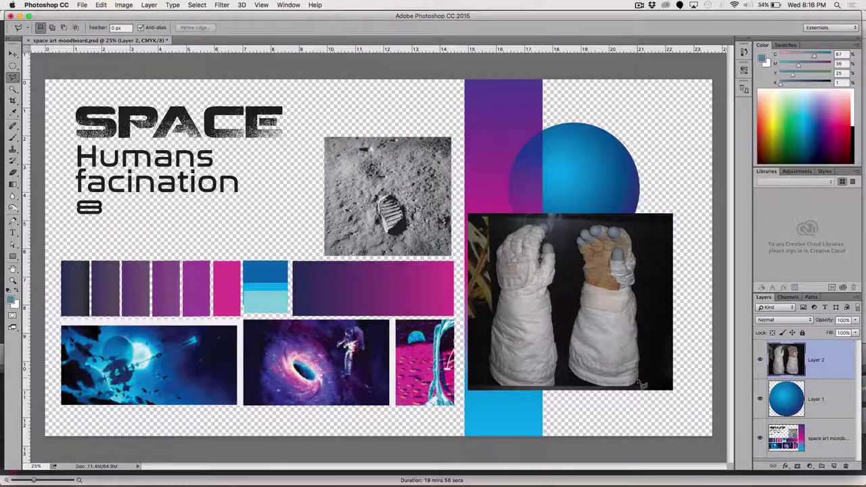
pyautogui.moveTo(572, 190)
pyautogui.mouseDown()
pyautogui.moveTo(569, 411)
pyautogui.moveTo(521, 404)
pyautogui.moveTo(442, 423)
pyautogui.moveTo(401, 396)
pyautogui.moveTo(428, 174)
pyautogui.moveTo(503, 141)
pyautogui.mouseUp()
pyautogui.press('Delete')
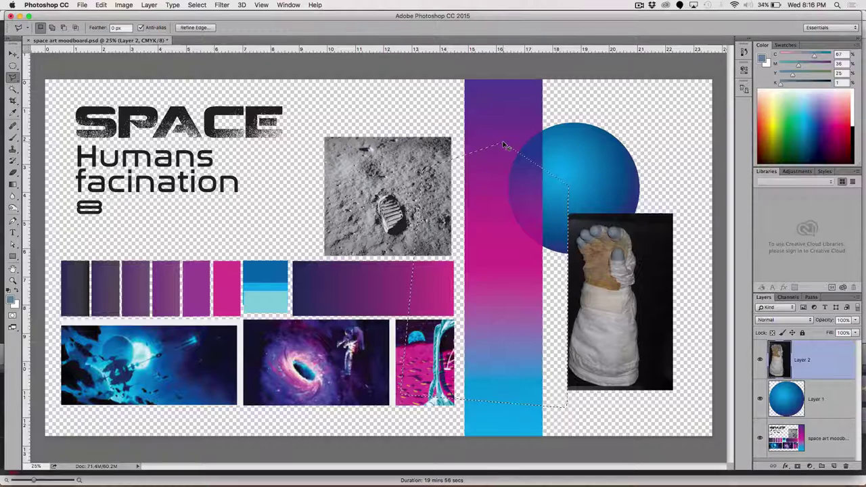
pyautogui.hotkey('ctrl', 'd')
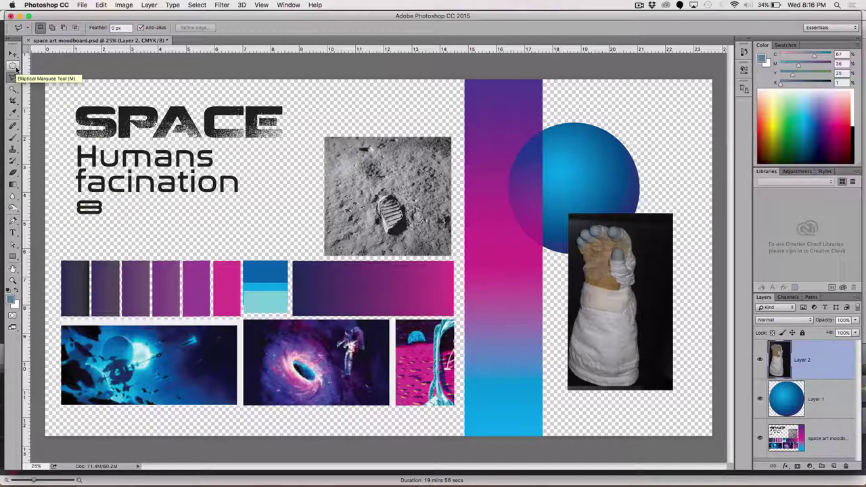
# Move the glove photo upward so it covers the blue sphere.
pyautogui.press('v')
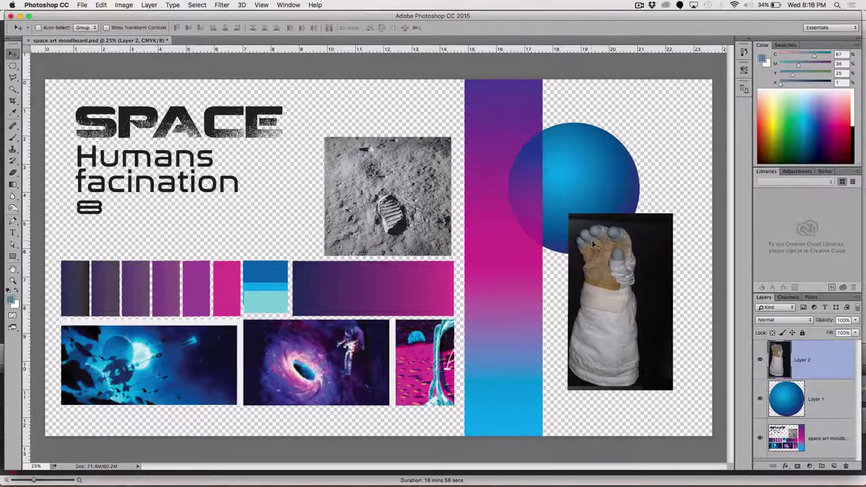
pyautogui.moveTo(599, 251); pyautogui.dragTo(602, 177)
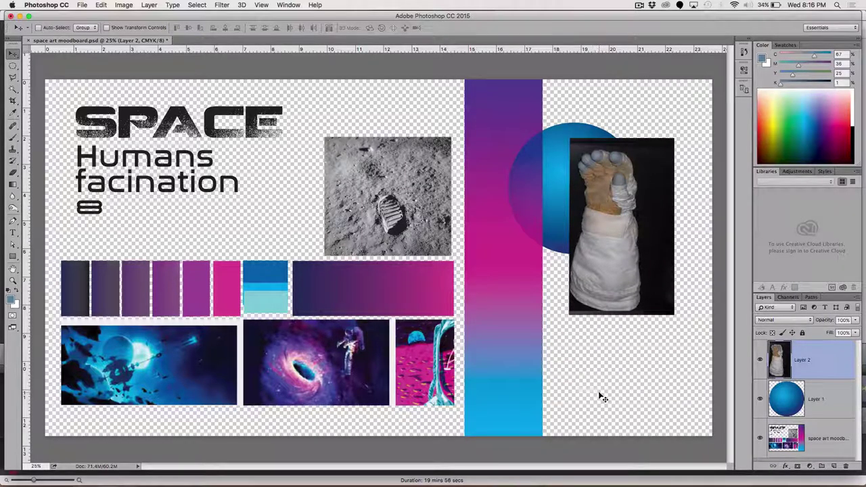
pyautogui.click(763, 320)
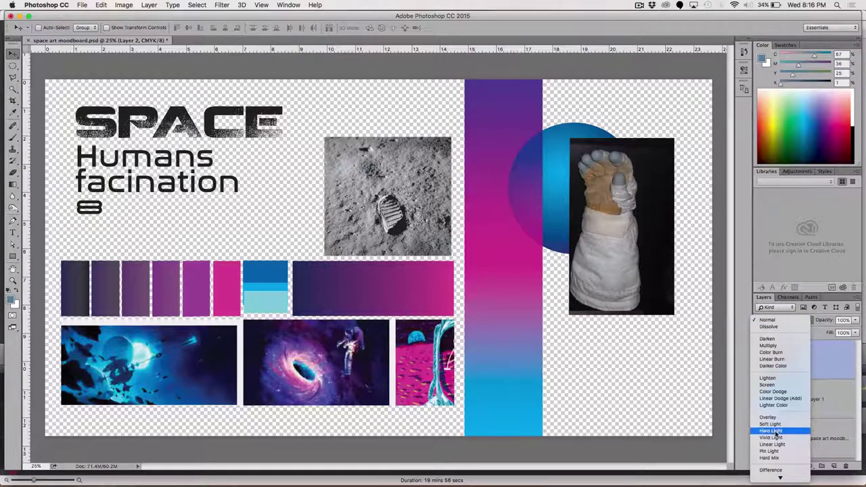
# Try Lighten and Darken on the glove layer, revert to Normal, then magic-wand the dark background.
pyautogui.click(768, 377)
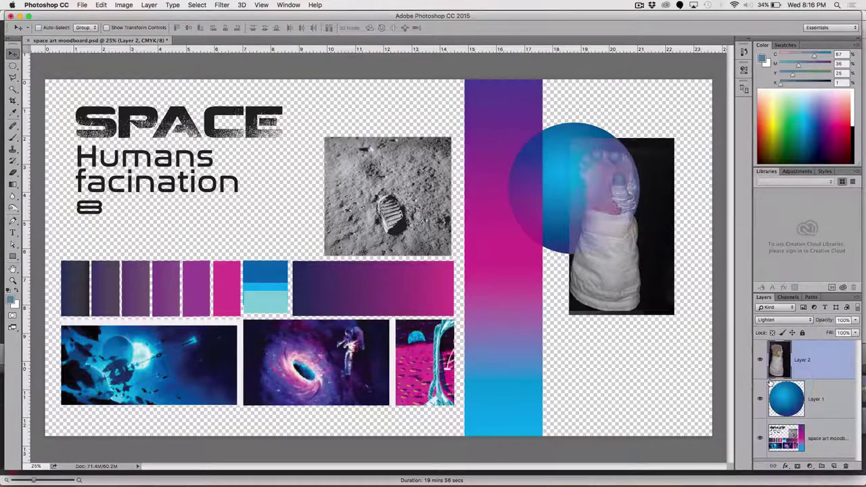
pyautogui.click(768, 322)
pyautogui.click(765, 281)
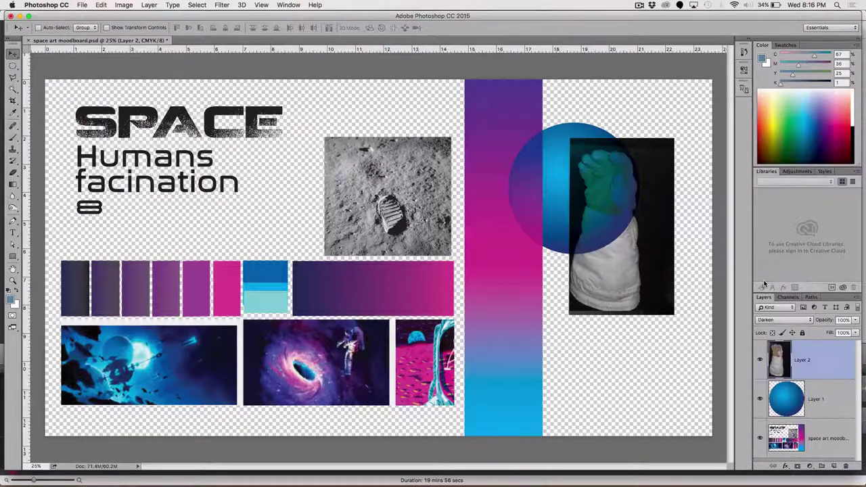
pyautogui.click(772, 320)
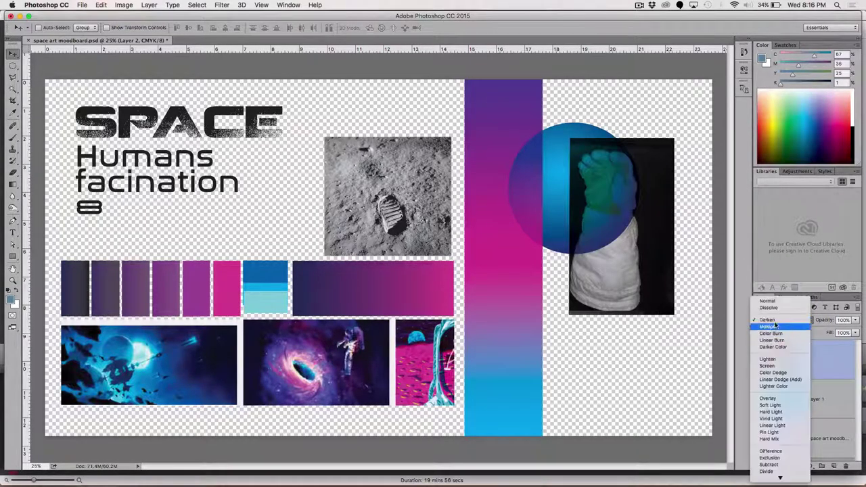
pyautogui.click(773, 301)
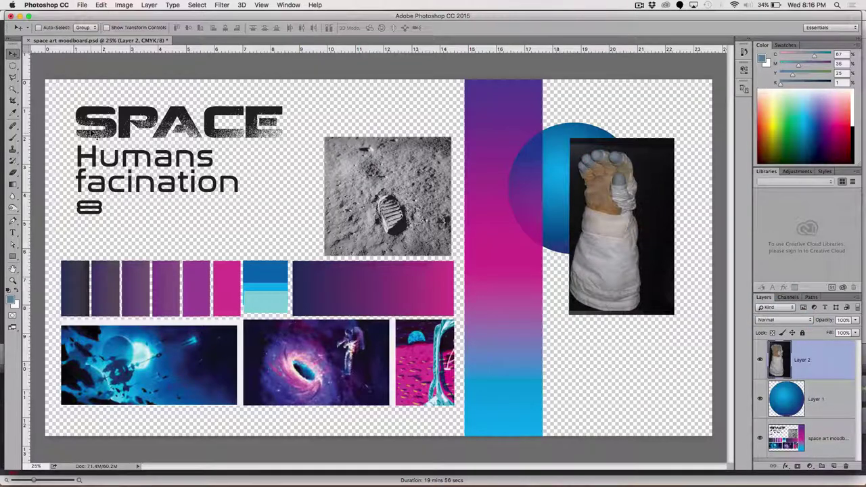
pyautogui.click(13, 89)
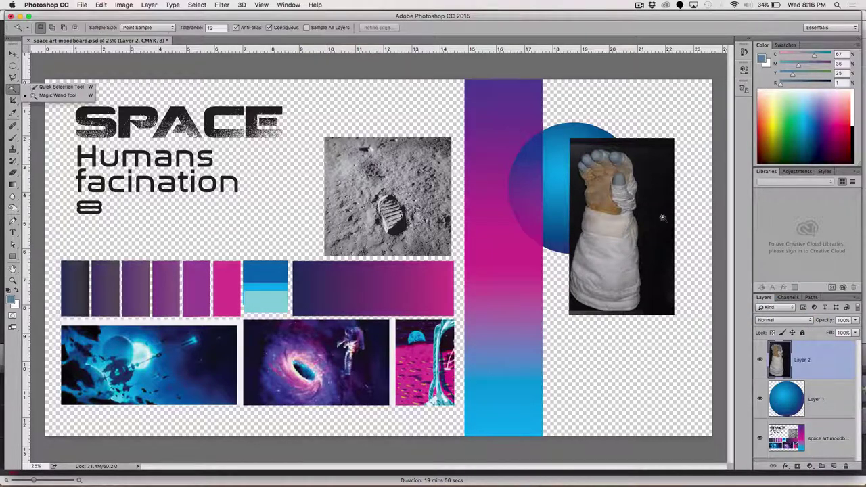
pyautogui.click(653, 196)
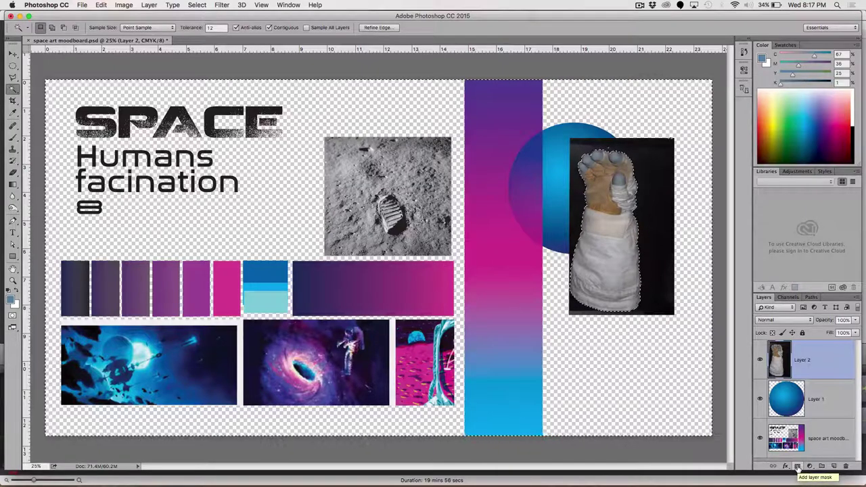
# Hide the glove's black backdrop with an inverted layer mask and rotate the glove about -55°.
pyautogui.keyDown('alt'); pyautogui.click(797, 465); pyautogui.keyUp('alt')
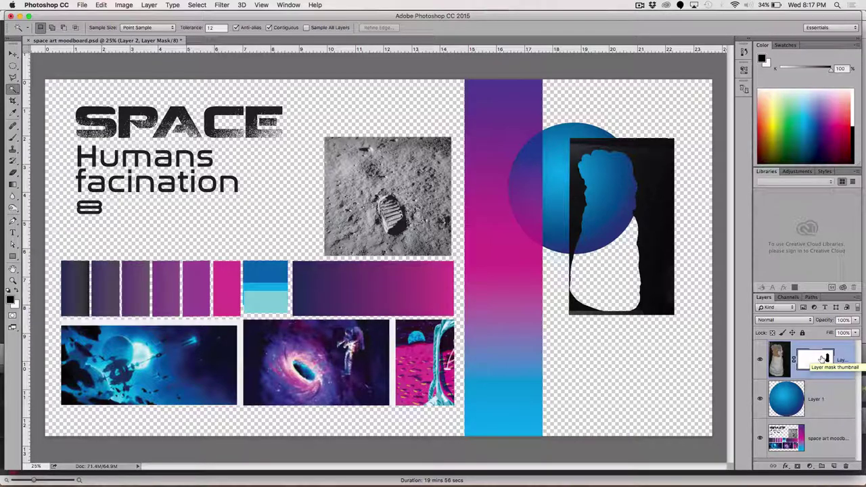
pyautogui.press('super+i')
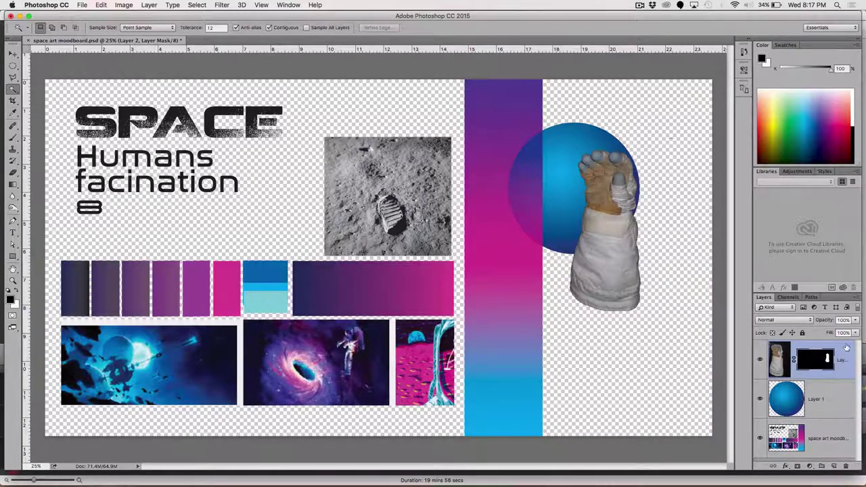
pyautogui.press('super+t')
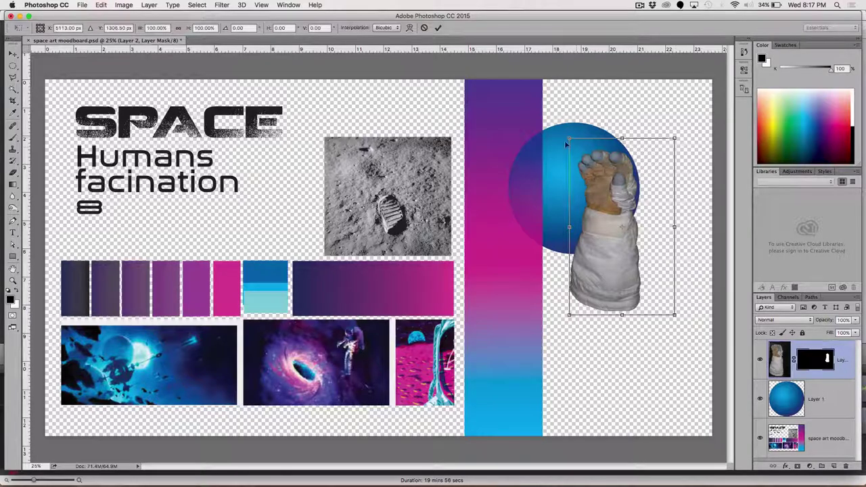
pyautogui.moveTo(553, 131); pyautogui.dragTo(576, 165)
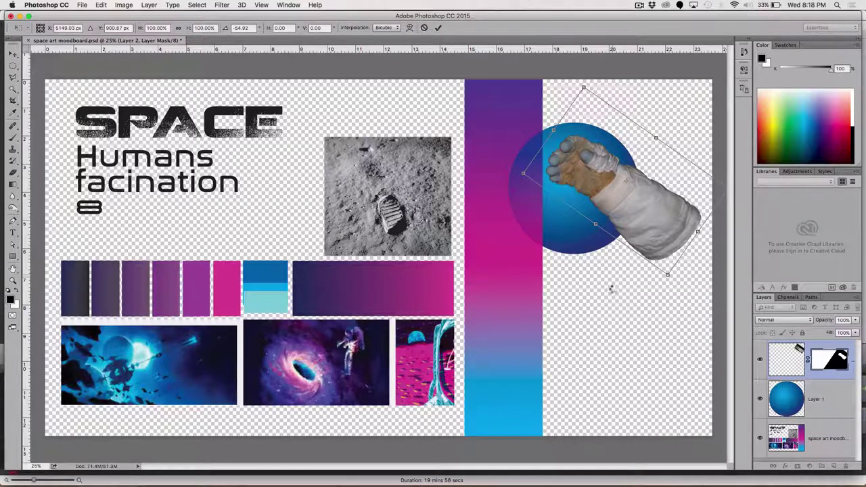
pyautogui.press('Return')
# In Firefox, search Google Images for 'abandoned satelite'.
pyautogui.press('w')
pyautogui.press('super+Tab')
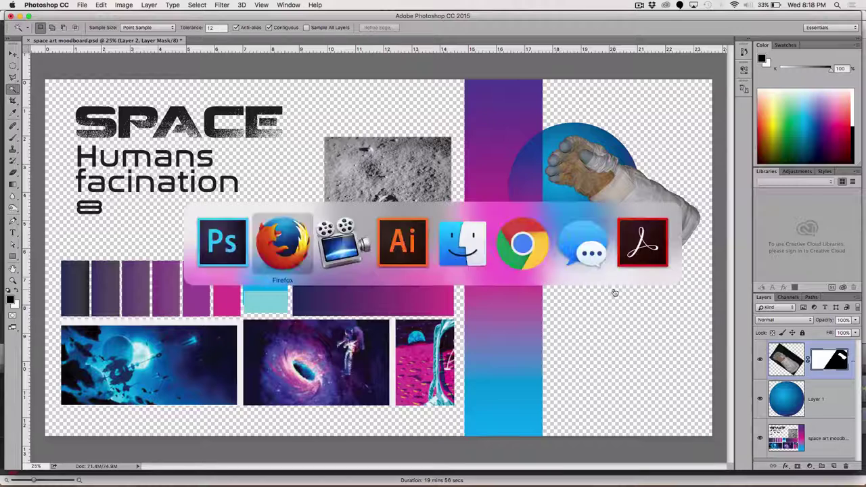
pyautogui.scroll(5, 459, 167)
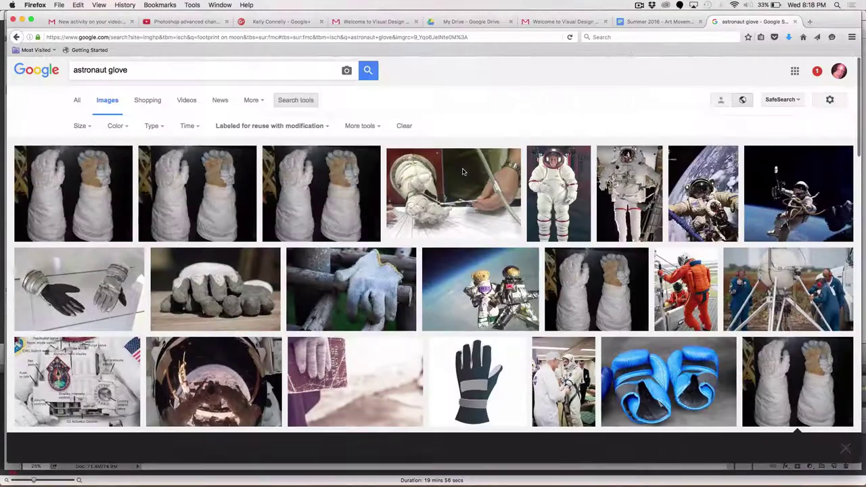
pyautogui.moveTo(144, 65); pyautogui.dragTo(72, 67)
pyautogui.write('abandoned ')
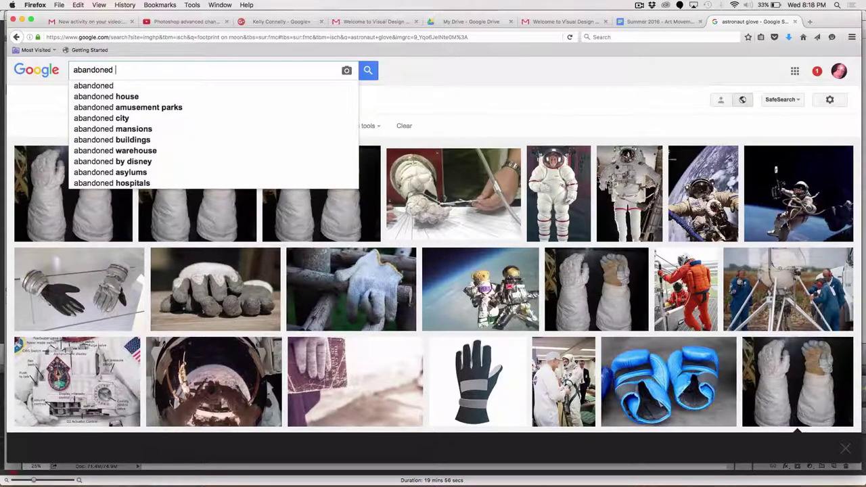
pyautogui.write('satelite')
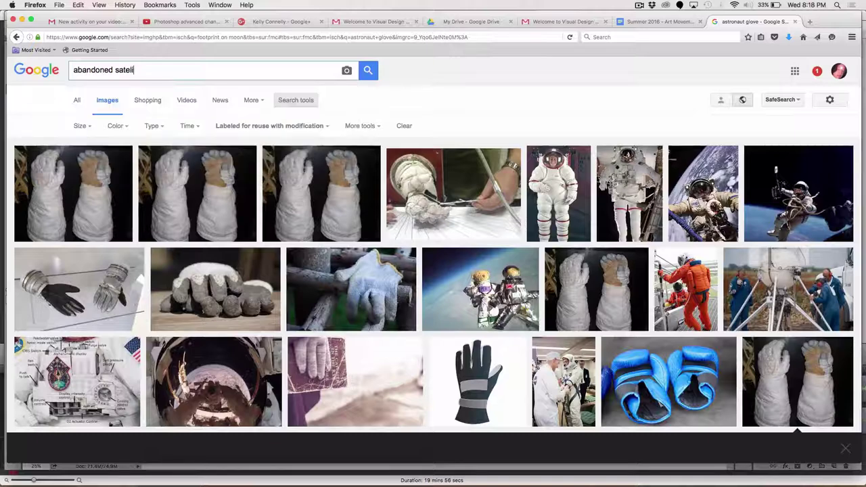
pyautogui.press('Return')
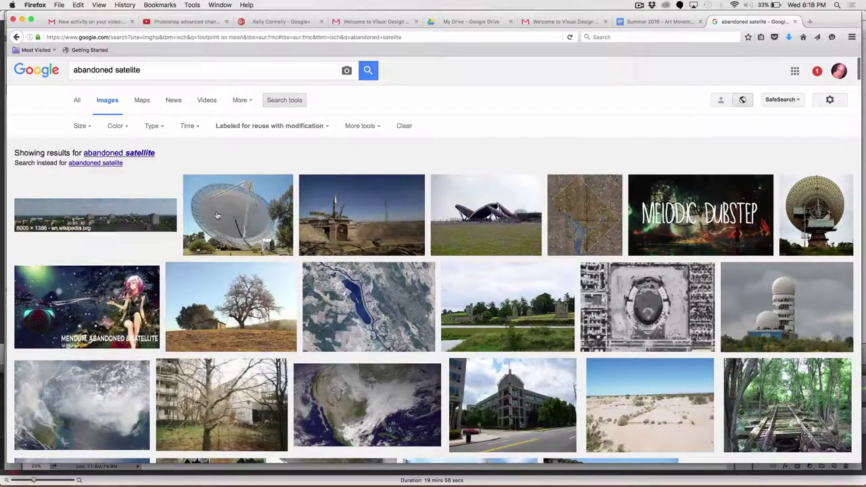
# Copy the spacecraft photo and paste it into the Photoshop moodboard as a new layer.
pyautogui.scroll(-3, 338, 208)
pyautogui.scroll(-5, 339, 208)
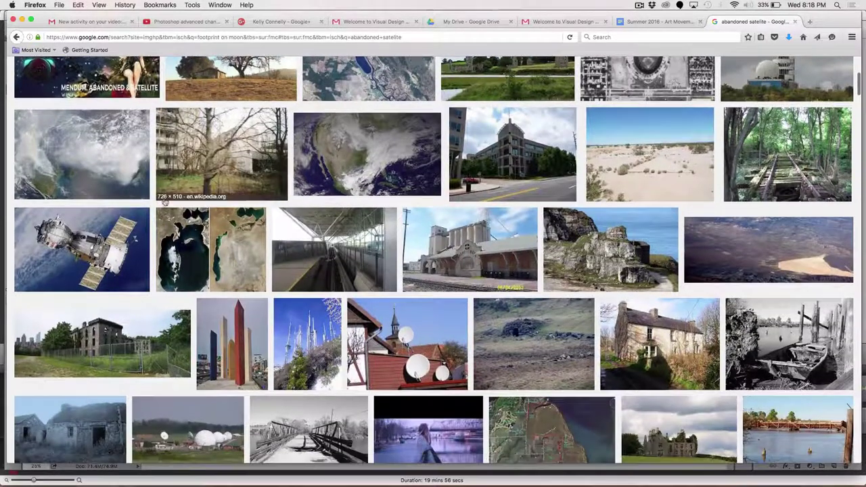
pyautogui.click(82, 257)
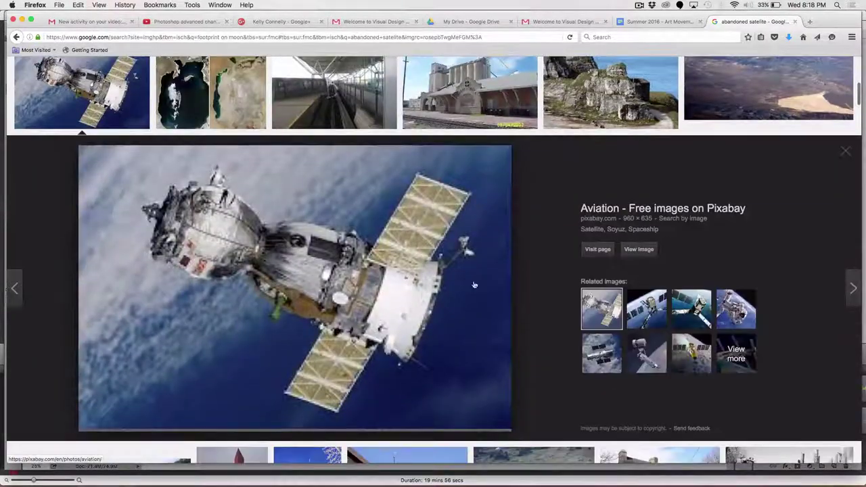
pyautogui.rightClick(409, 263)
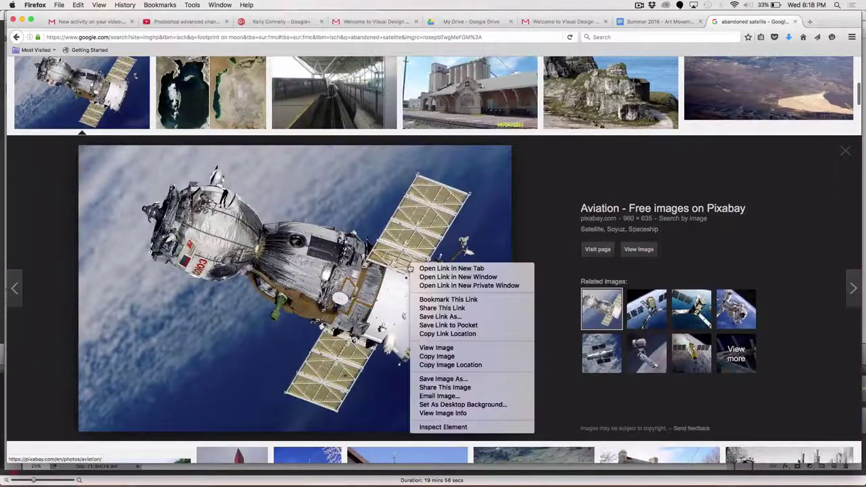
pyautogui.click(450, 356)
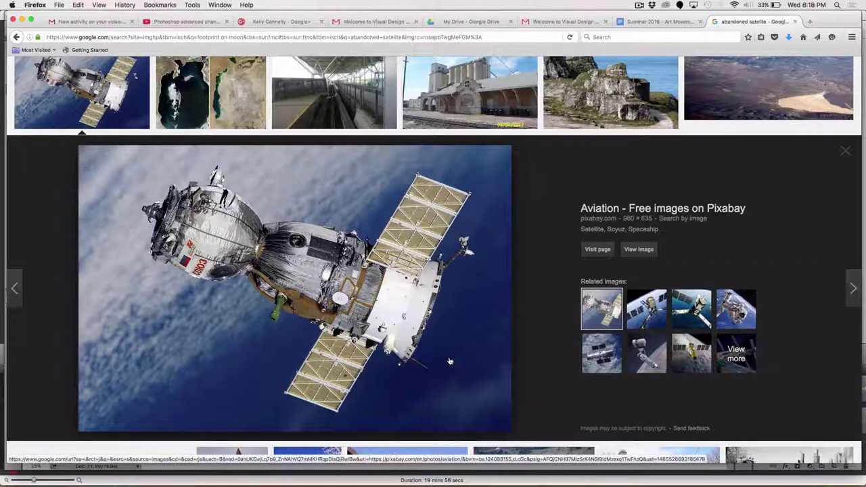
pyautogui.press('super+Tab')
pyautogui.press('super+v')
pyautogui.press('super+t')
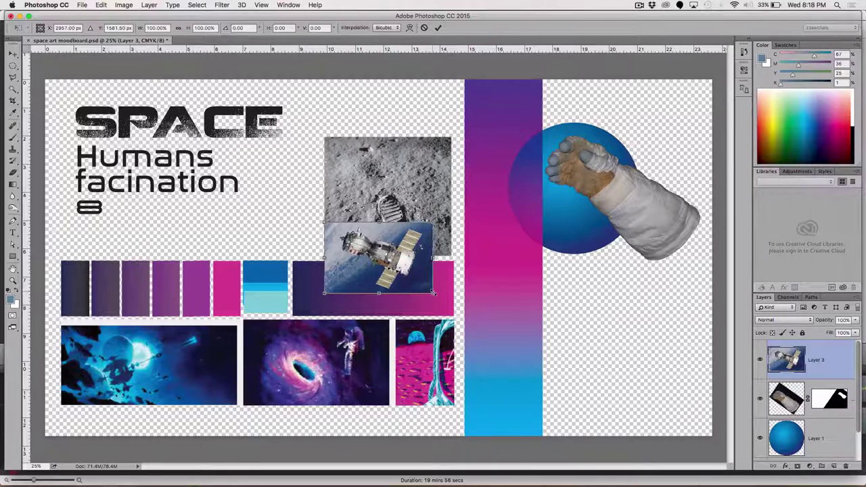
# Scale the Soyuz layer to about double size and place it lower right, beneath the glove.
pyautogui.moveTo(432, 293); pyautogui.dragTo(556, 374)
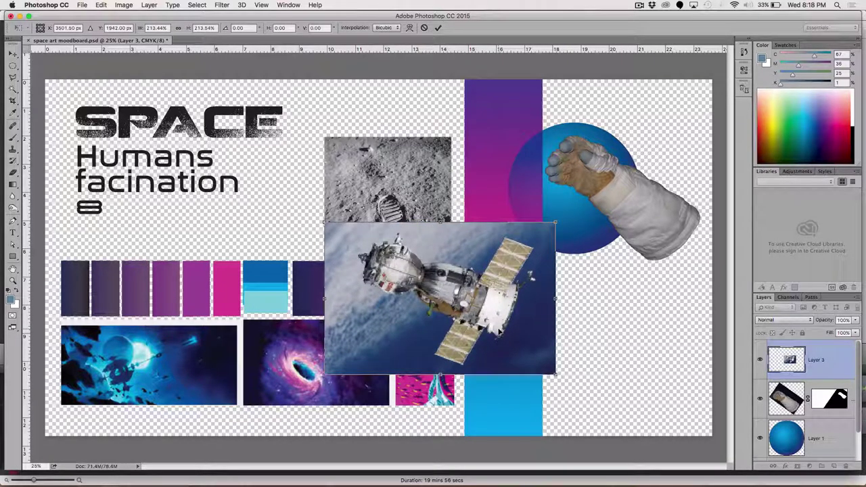
pyautogui.moveTo(499, 332); pyautogui.dragTo(608, 370)
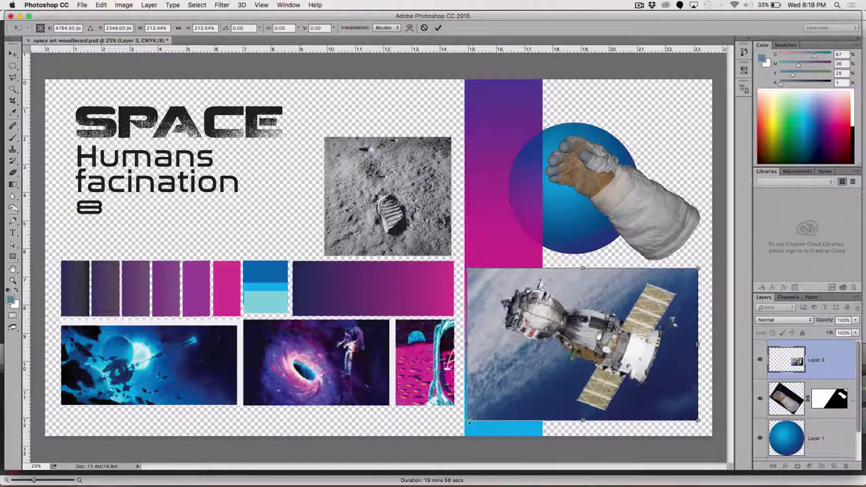
pyautogui.moveTo(470, 422)
pyautogui.mouseDown()
pyautogui.moveTo(474, 369)
pyautogui.moveTo(479, 409)
pyautogui.mouseUp()
pyautogui.press('Return')
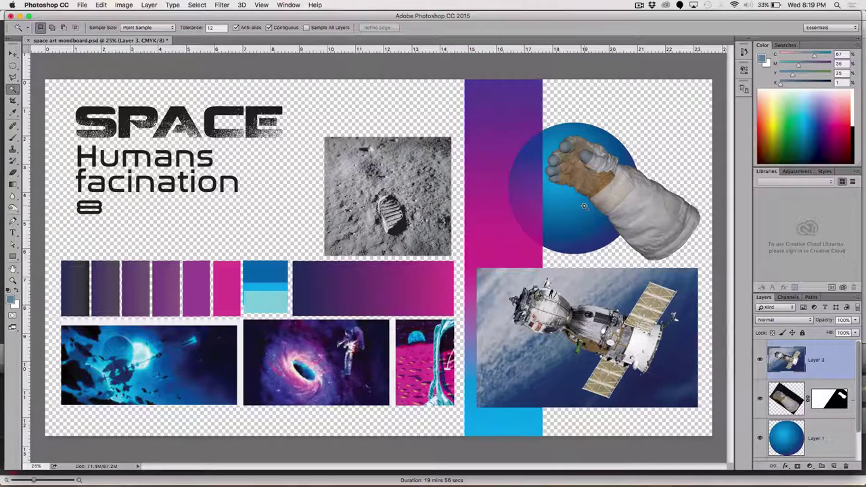
pyautogui.click(81, 5)
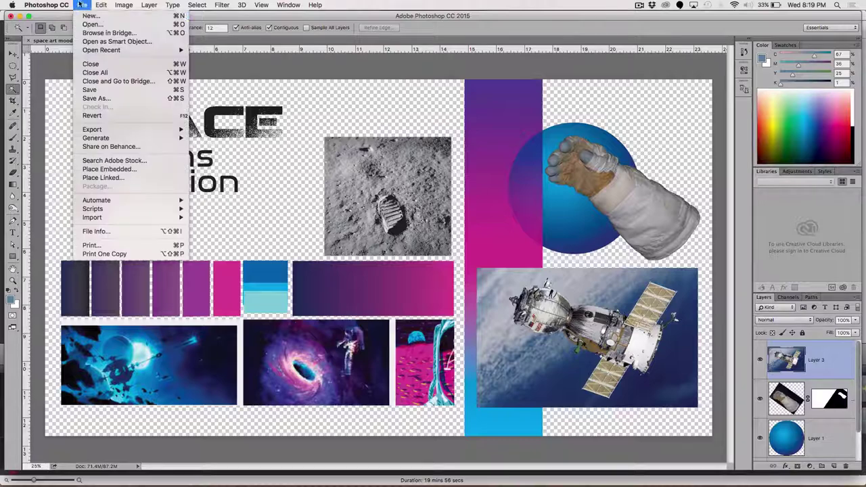
pyautogui.click(102, 99)
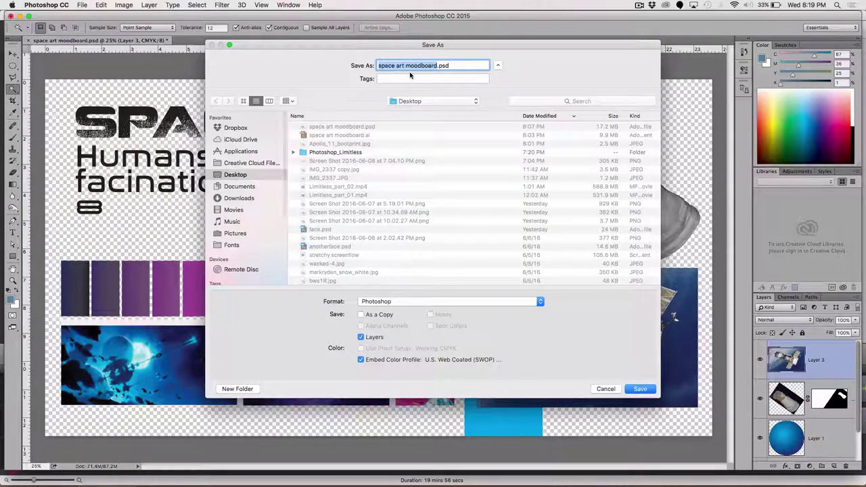
pyautogui.click(640, 389)
pyautogui.click(498, 104)
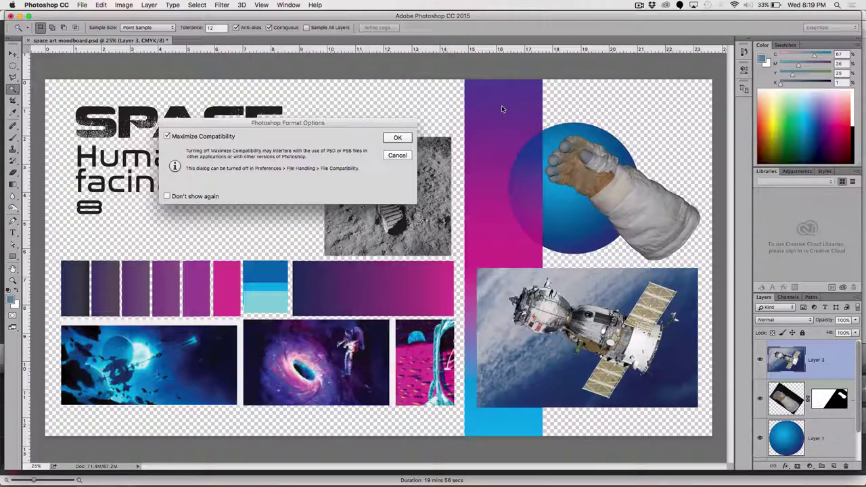
pyautogui.click(399, 138)
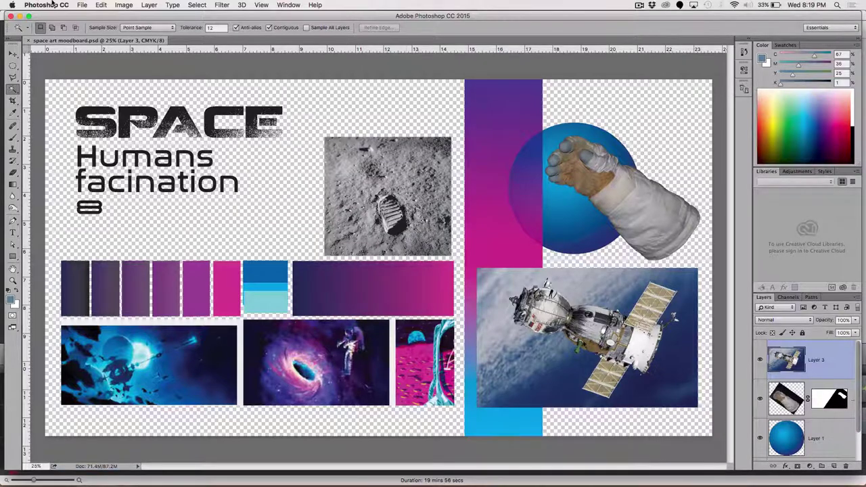
pyautogui.click(84, 5)
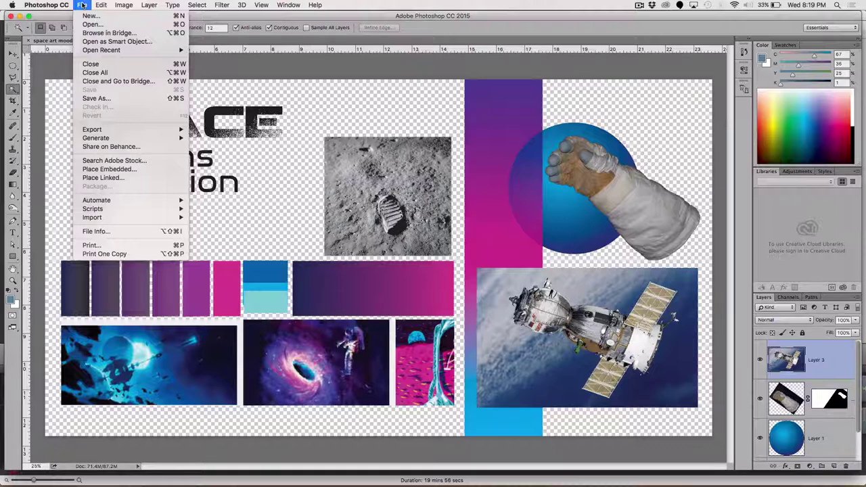
pyautogui.moveTo(101, 129)
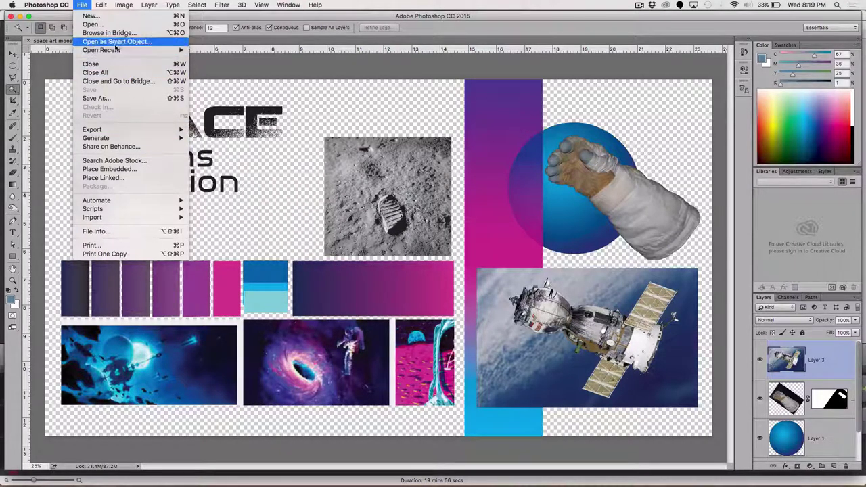
pyautogui.click(111, 98)
pyautogui.click(393, 302)
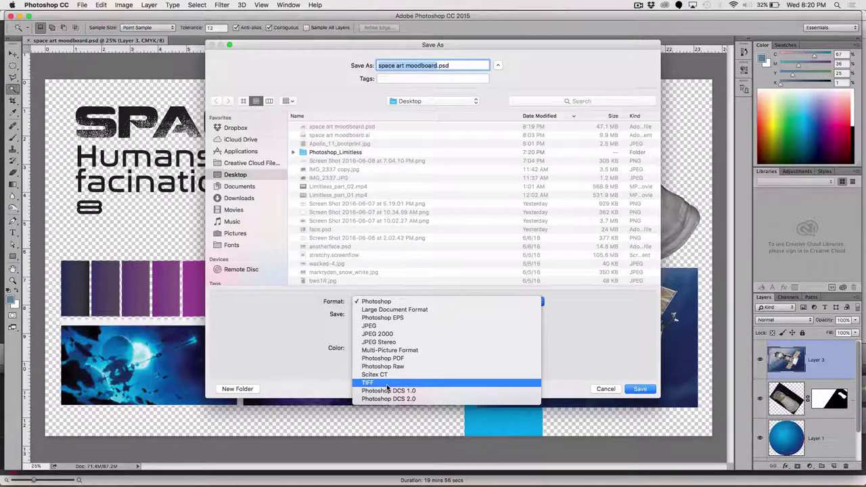
pyautogui.click(596, 386)
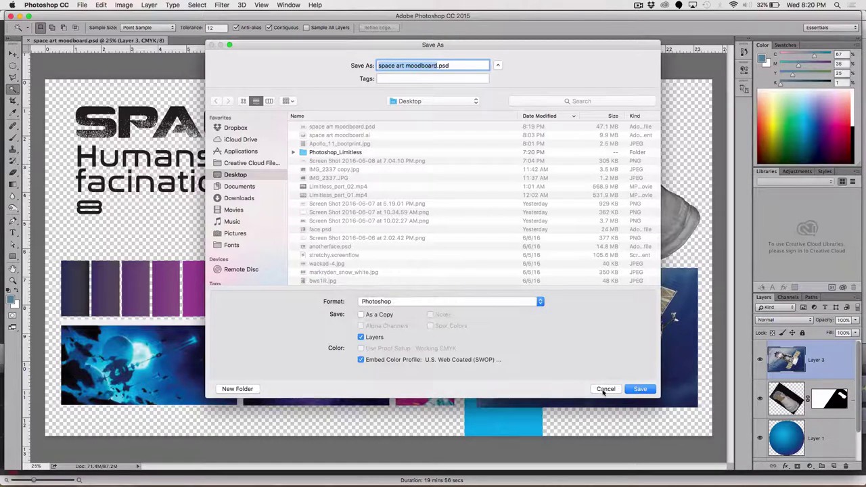
pyautogui.click(604, 389)
pyautogui.click(82, 6)
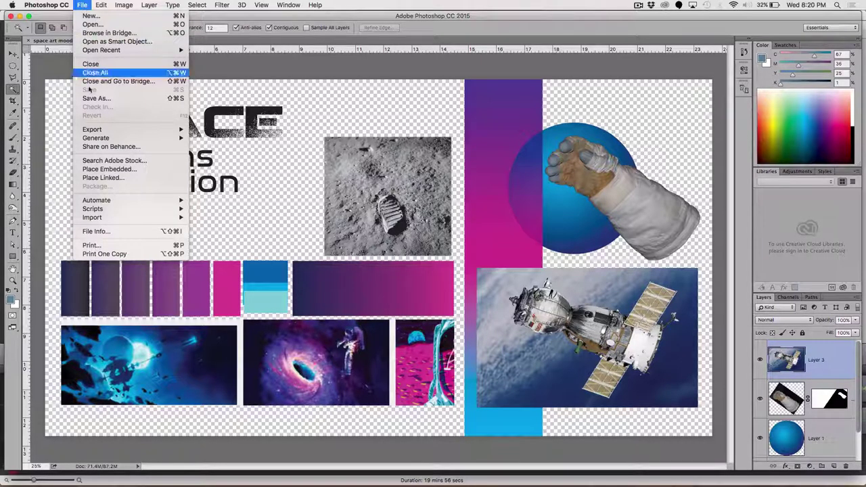
# Open Save As and set the format to Photoshop PDF.
pyautogui.click(315, 182)
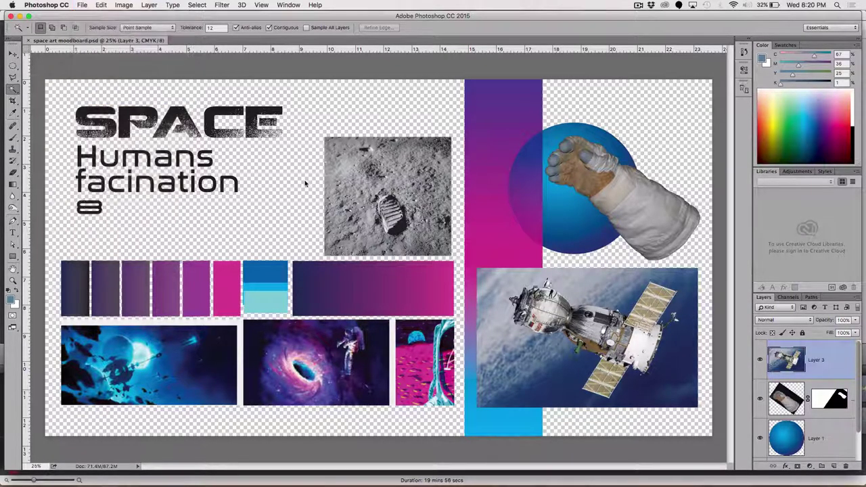
pyautogui.press('super+shift+s')
pyautogui.click(371, 302)
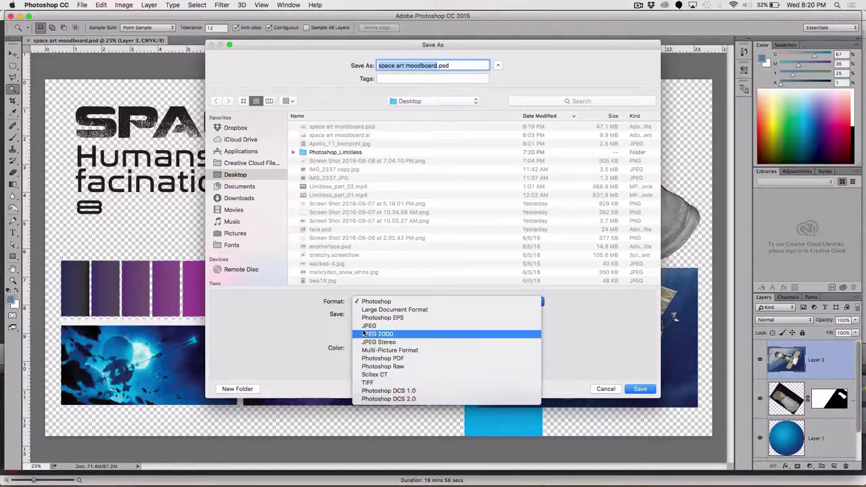
pyautogui.click(484, 364)
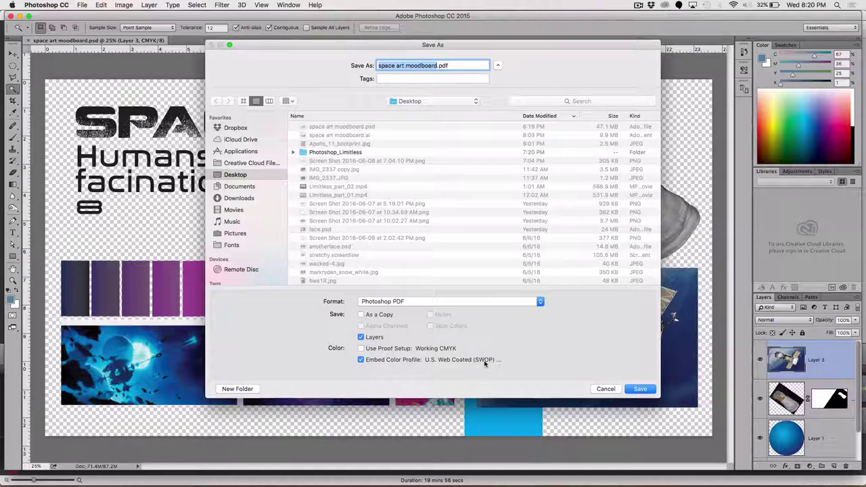
# Save the PDF, accepting the settings notice and the editing-capabilities warning.
pyautogui.moveTo(483, 484)
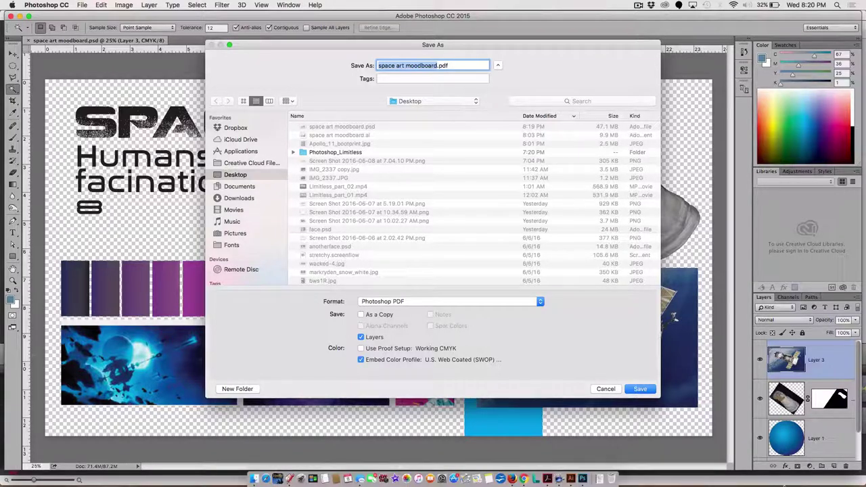
pyautogui.click(634, 388)
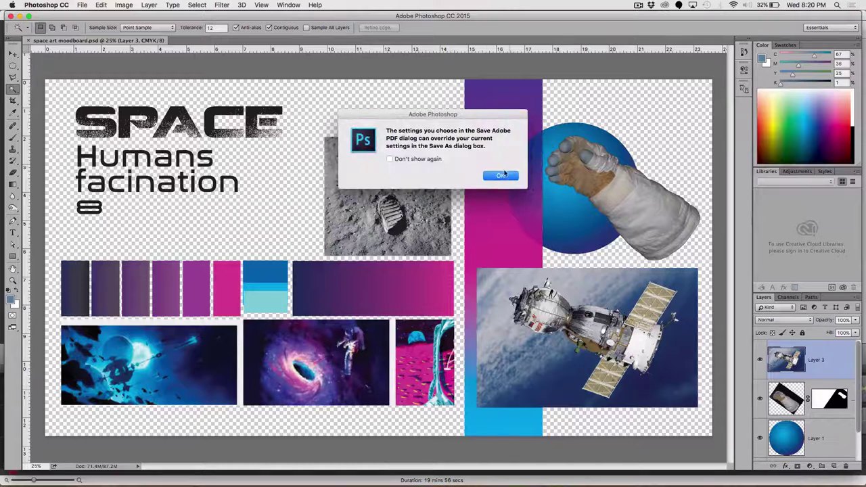
pyautogui.click(504, 175)
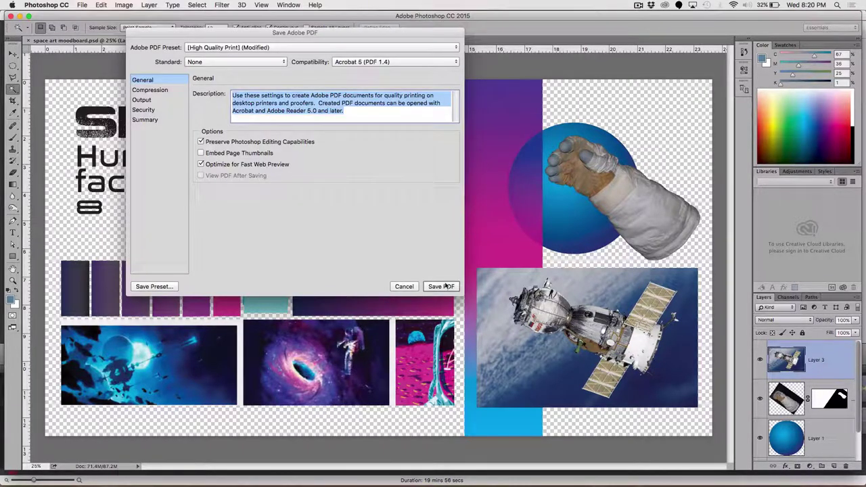
pyautogui.click(440, 286)
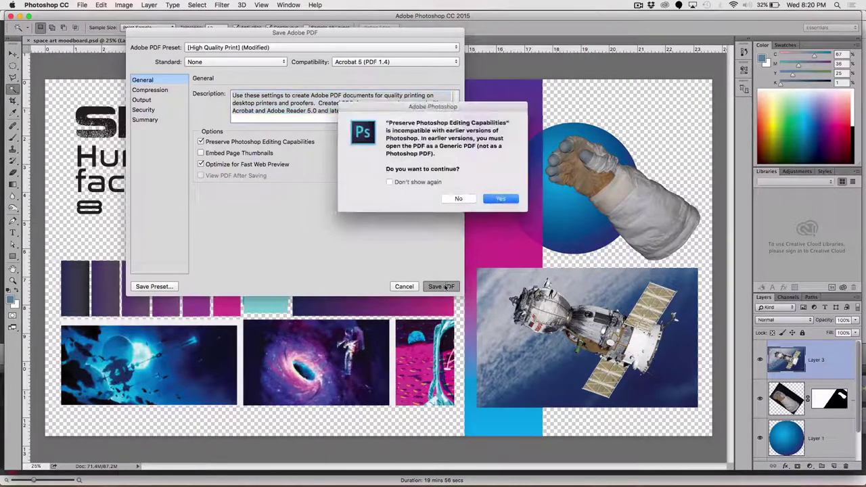
pyautogui.click(504, 198)
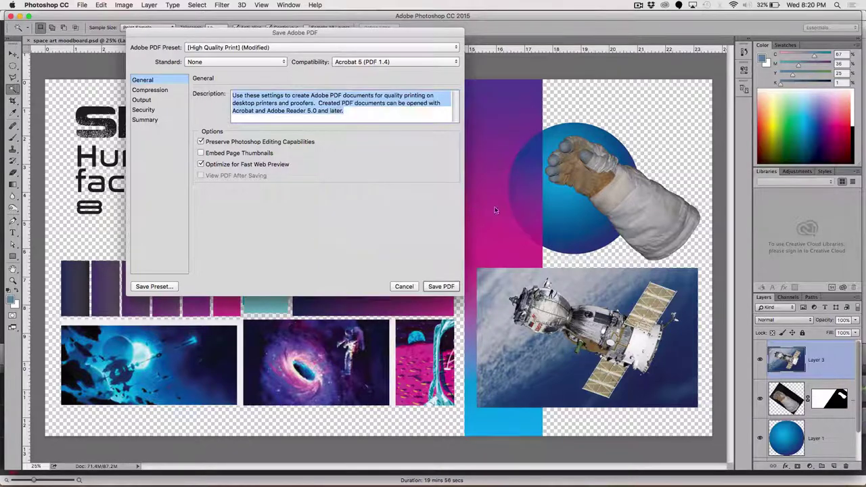
pyautogui.click(439, 286)
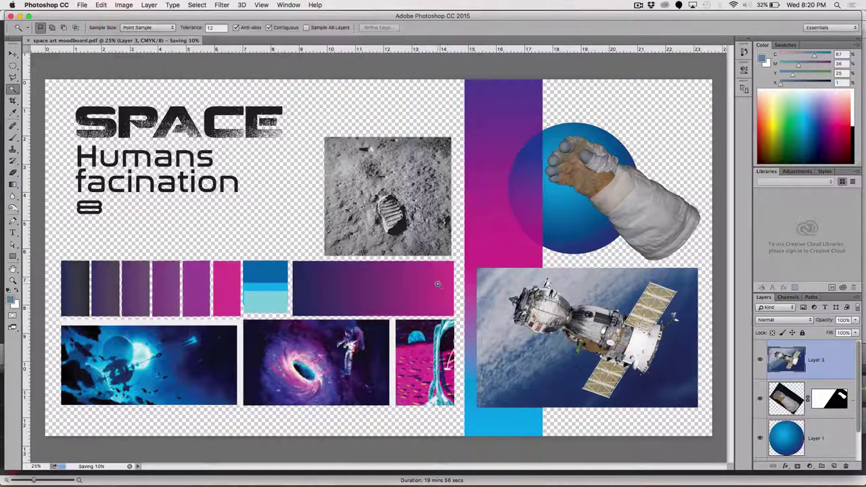
# Switch to Acrobat Pro and open space art moodboard.pdf from the Desktop.
pyautogui.moveTo(439, 481)
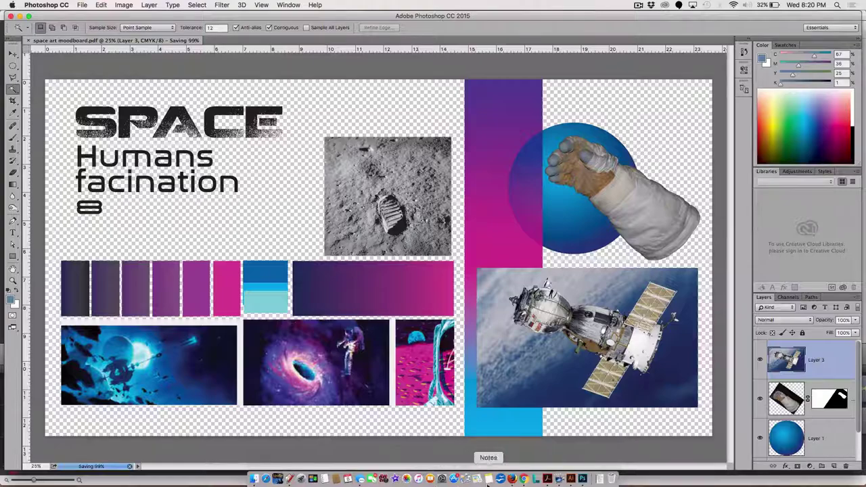
pyautogui.click(547, 479)
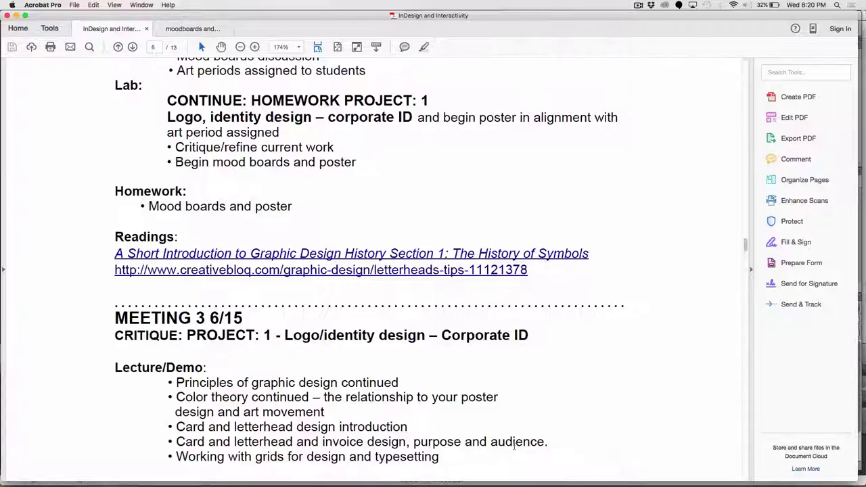
pyautogui.press('super+o')
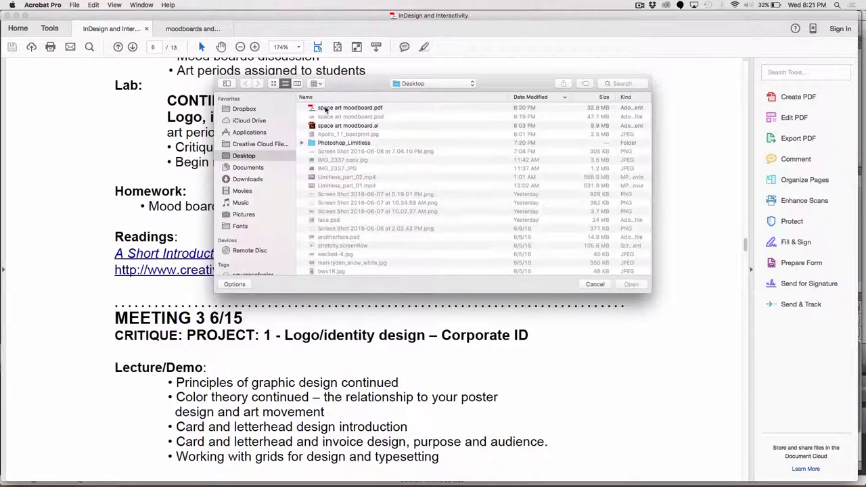
pyautogui.click(326, 108)
pyautogui.doubleClick(326, 108)
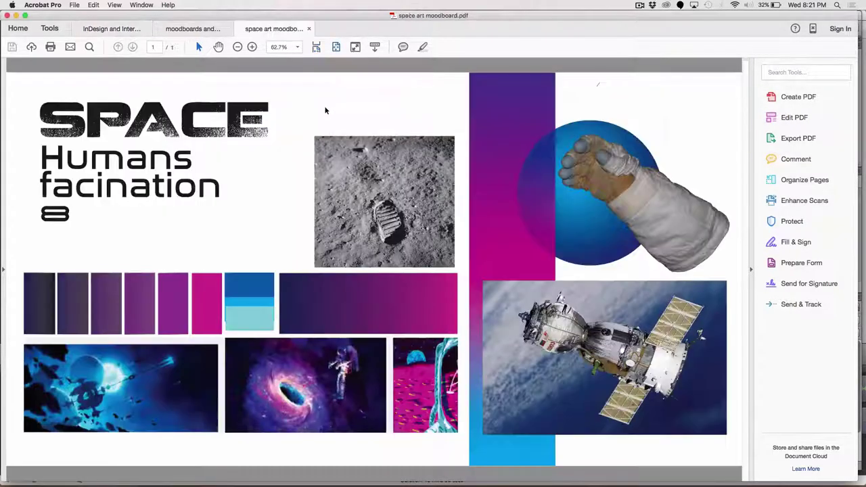